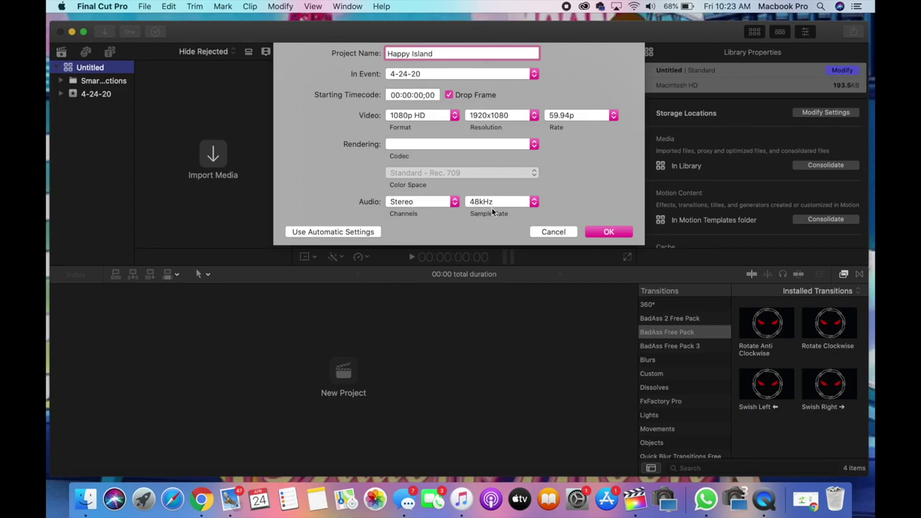
# - Create the Happy Island project with the entered settings and switch the viewer's media to Proxy
pyautogui.click(609, 231)
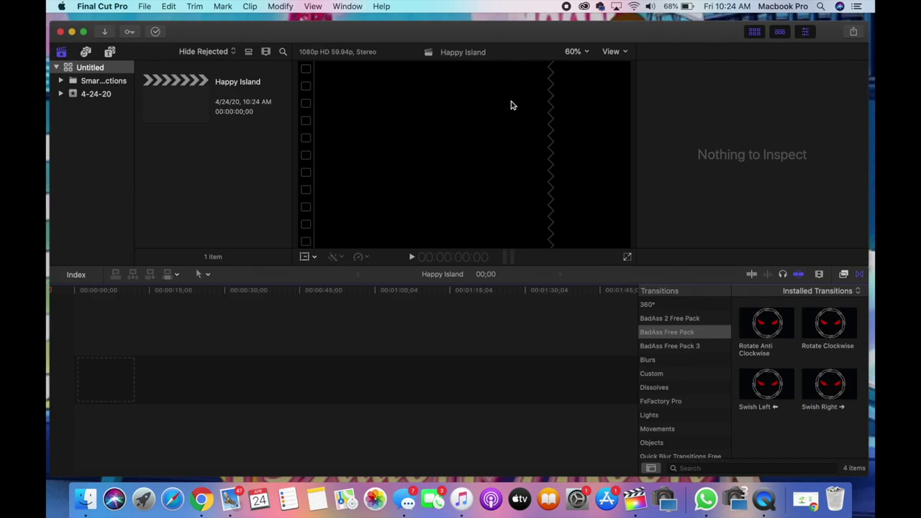
pyautogui.click(626, 55)
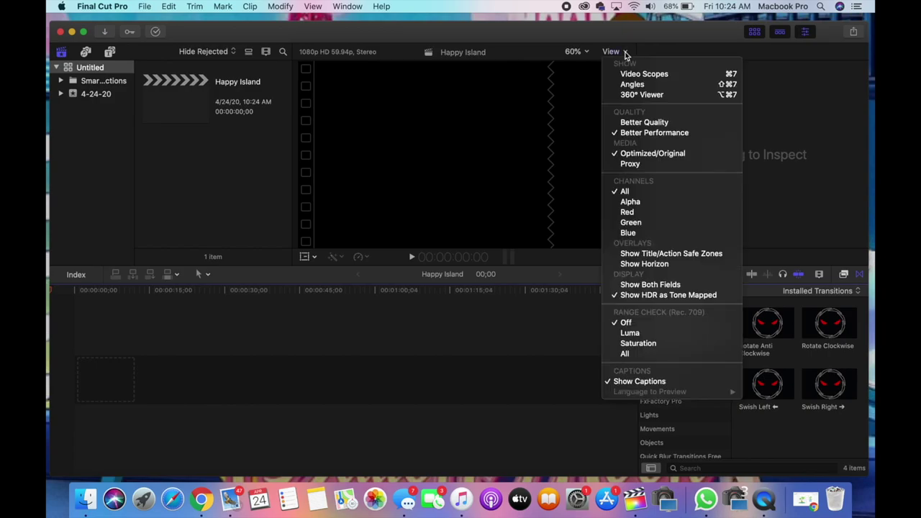
pyautogui.click(631, 164)
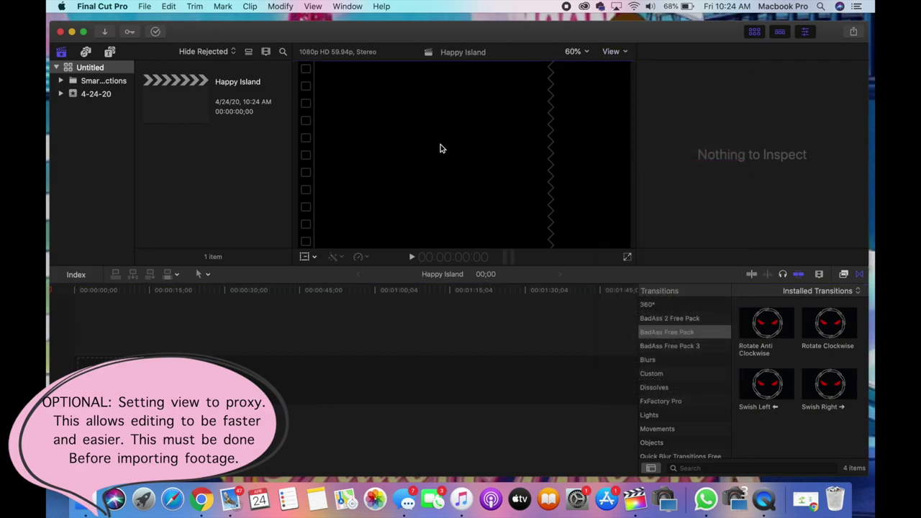
# - Import video.mp4 from the Desktop into the 4-24-20 event
pyautogui.click(106, 34)
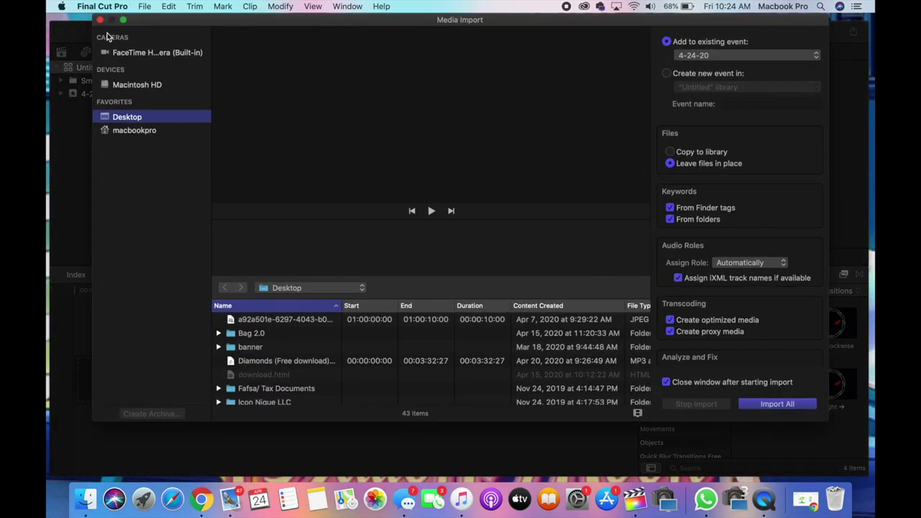
pyautogui.click(266, 369)
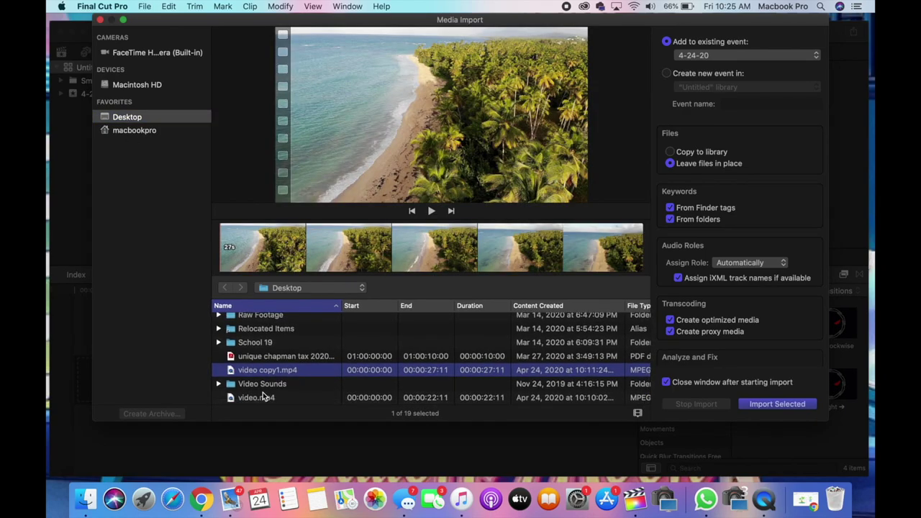
pyautogui.click(263, 400)
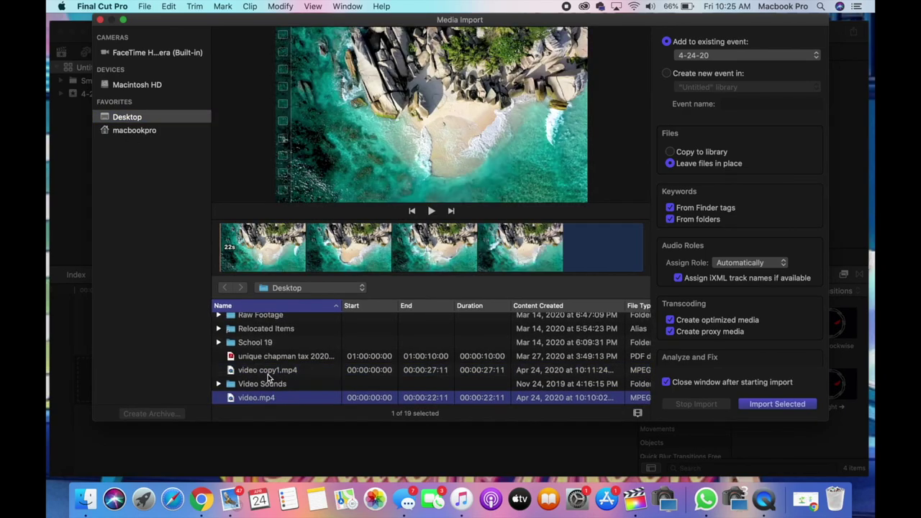
pyautogui.click(269, 371)
pyautogui.click(269, 399)
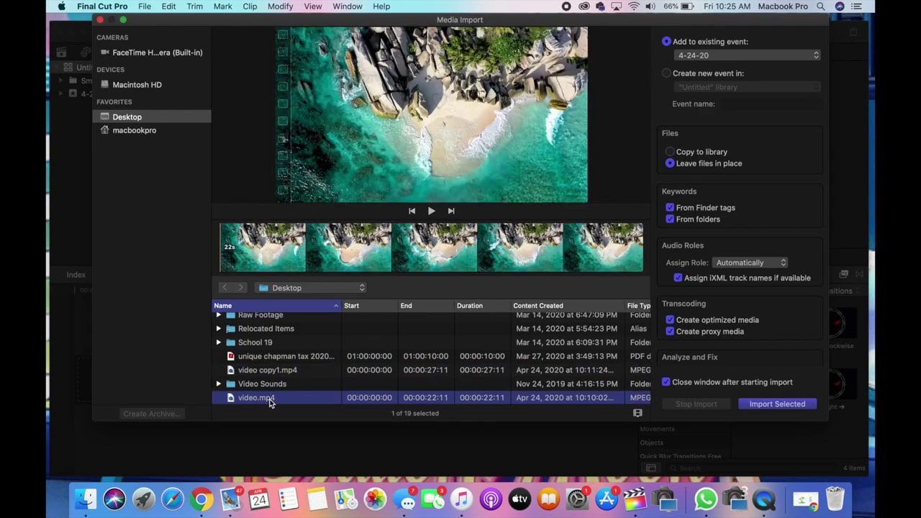
pyautogui.click(749, 403)
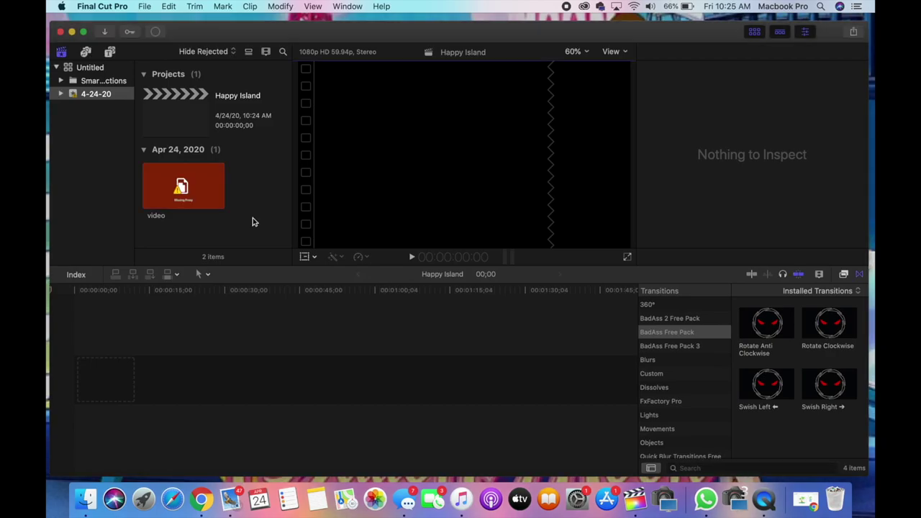
# - Import video copy1.mp4 from the Desktop into the 4-24-20 event
pyautogui.press('super+i')
pyautogui.scroll(-5, 278, 379)
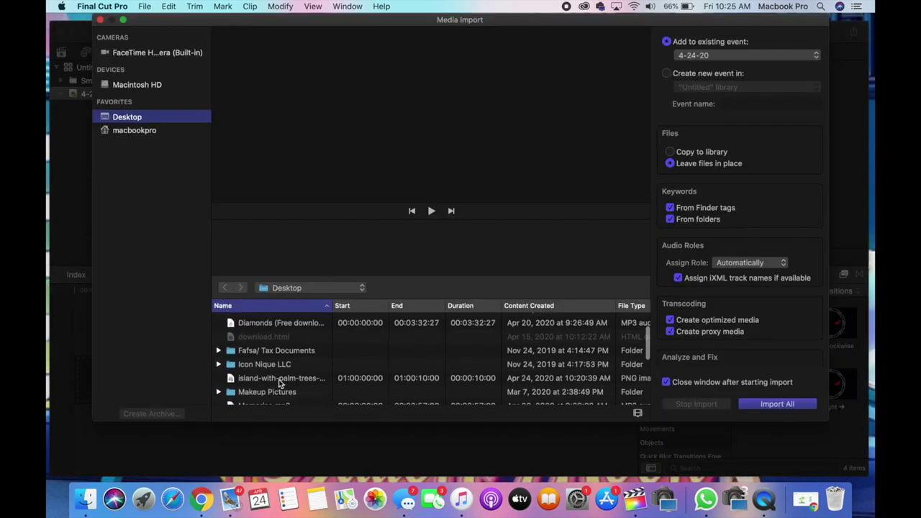
pyautogui.scroll(-3, 279, 379)
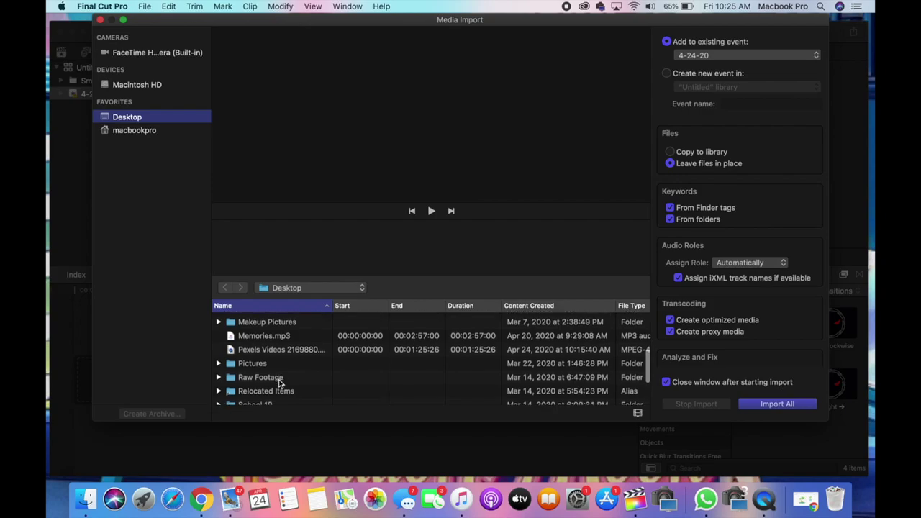
pyautogui.scroll(-4, 279, 384)
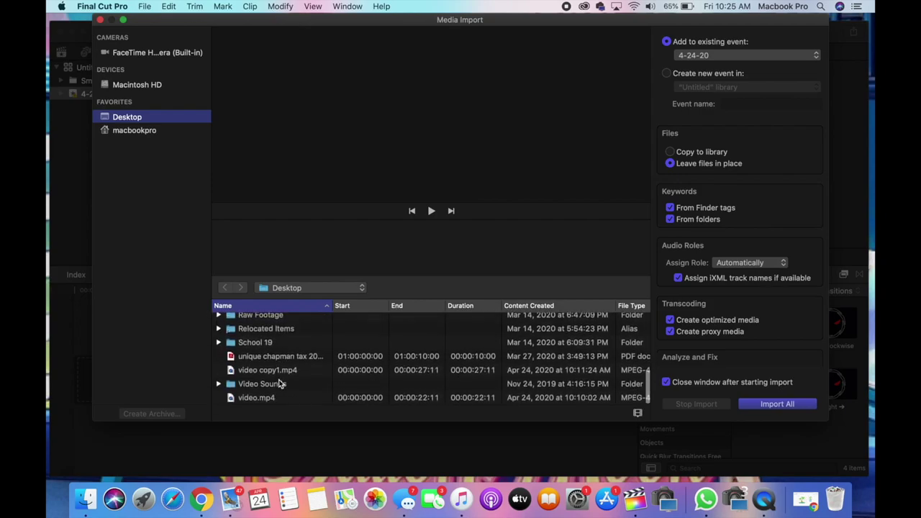
pyautogui.click(270, 372)
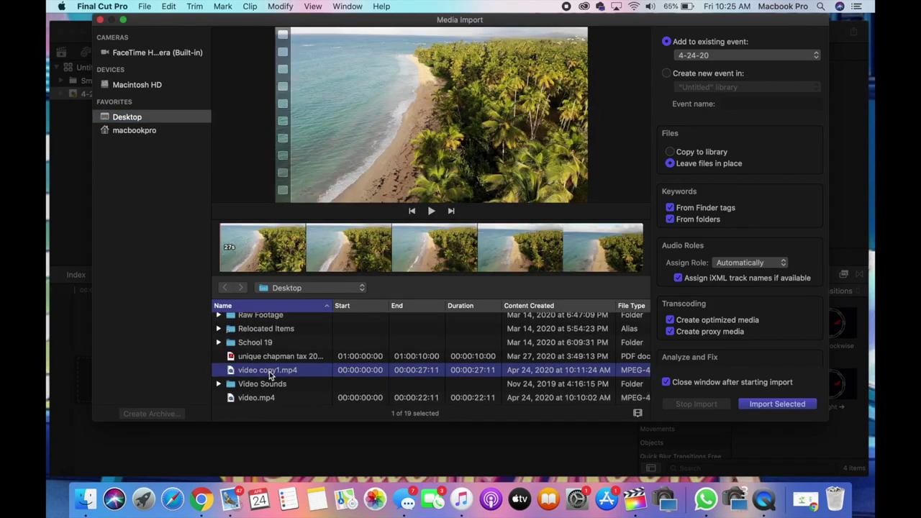
pyautogui.click(760, 404)
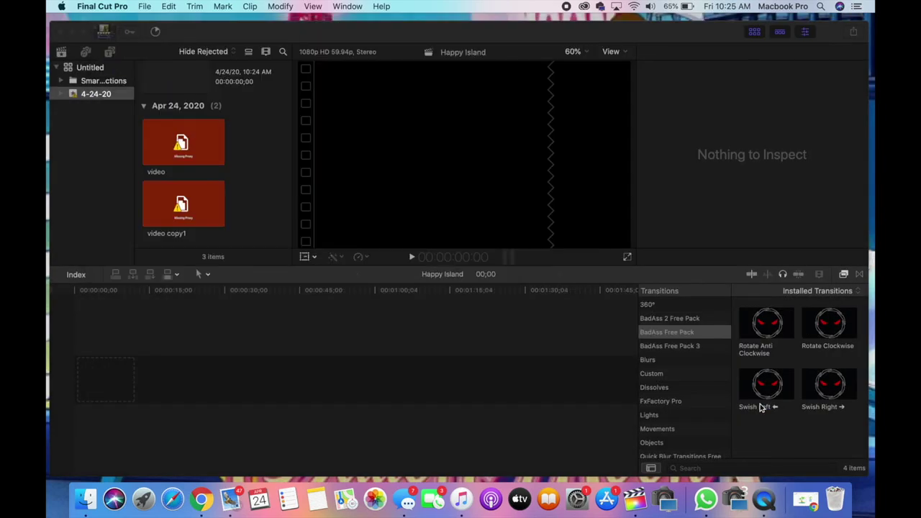
# - Import the Pexels Videos 2169880 file from the Desktop into the 4-24-20 event
pyautogui.click(106, 33)
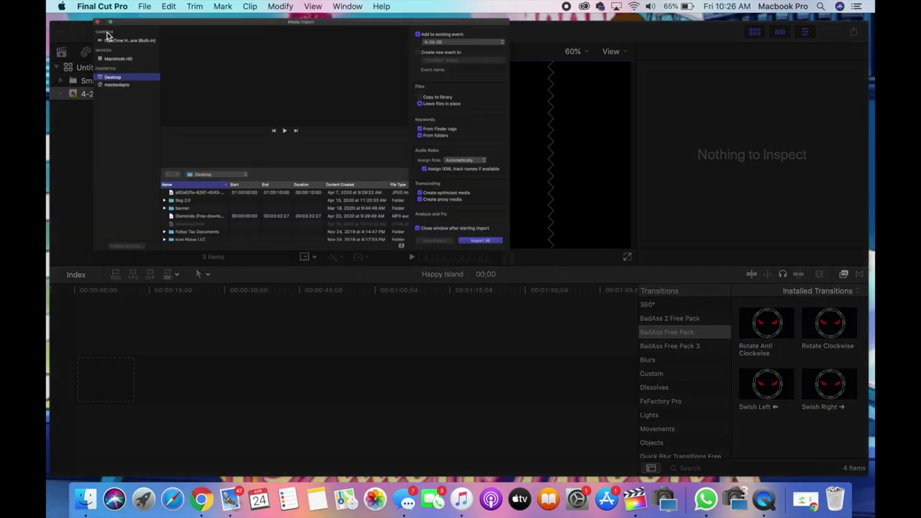
pyautogui.scroll(-6, 256, 379)
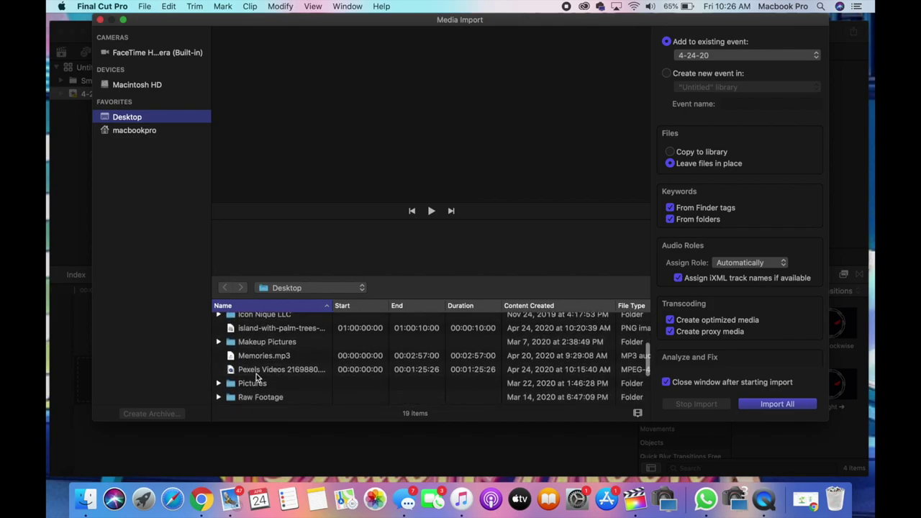
pyautogui.click(257, 374)
pyautogui.click(778, 405)
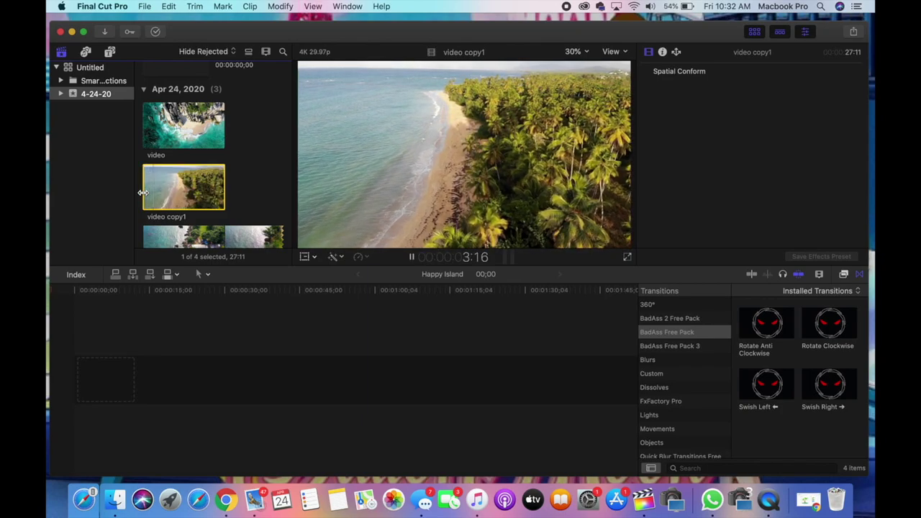
# - Play video copy1, mark an out point for an opening range of about 4:24, and place that range at the start of the timeline
pyautogui.press('space')
pyautogui.scroll(-1, 147, 180)
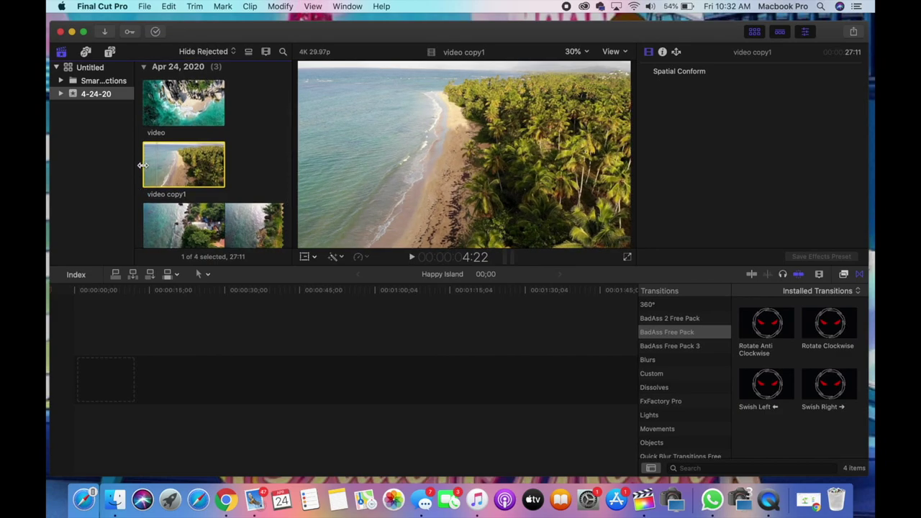
pyautogui.press('space')
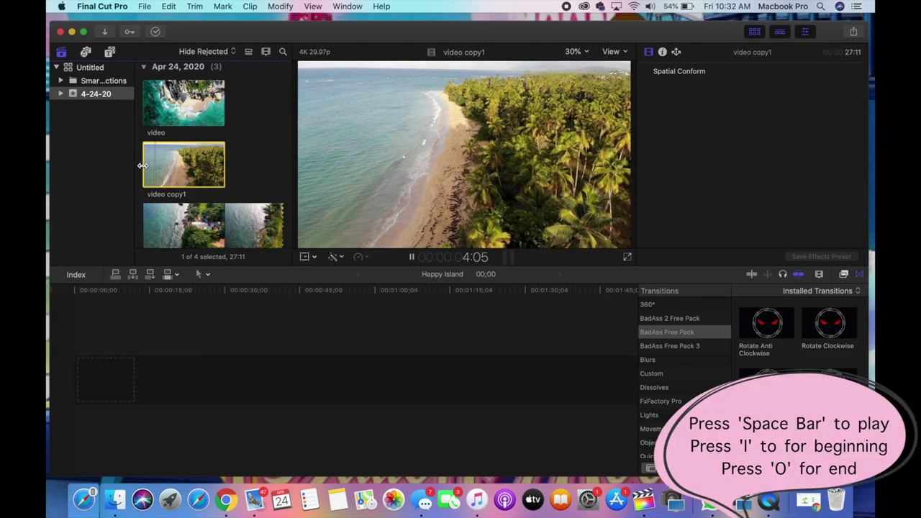
pyautogui.press('o')
pyautogui.press('space')
pyautogui.click(150, 165)
pyautogui.moveTo(137, 210); pyautogui.dragTo(84, 380)
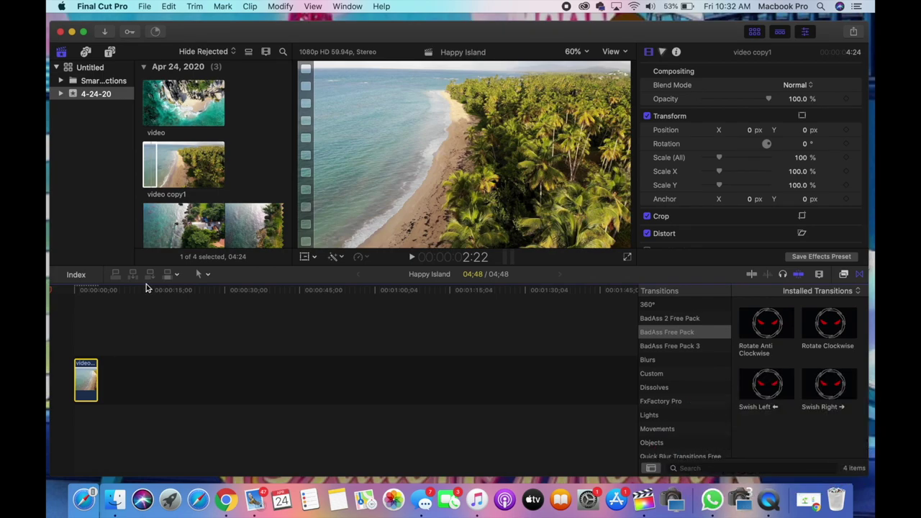
# - Preview the clip named video in the browser and add it whole to the timeline after the first clip
pyautogui.scroll(-3, 193, 220)
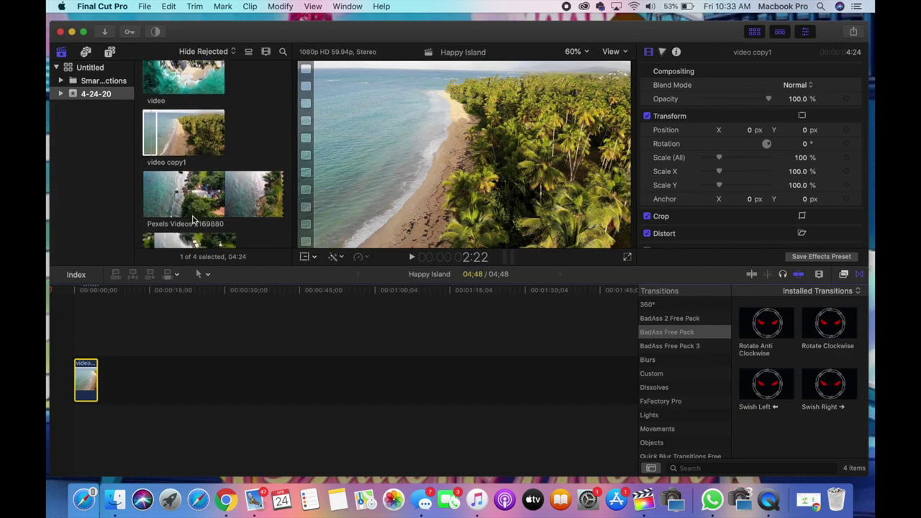
pyautogui.scroll(3, 193, 220)
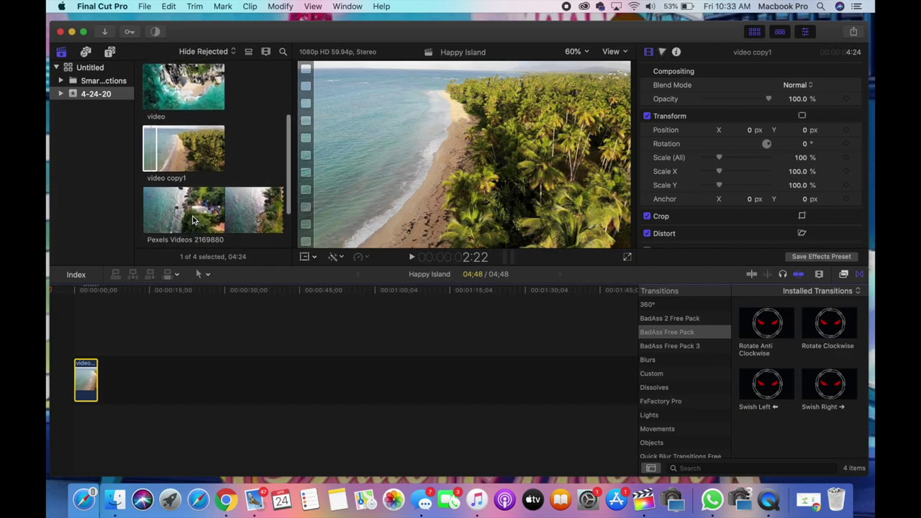
pyautogui.click(151, 112)
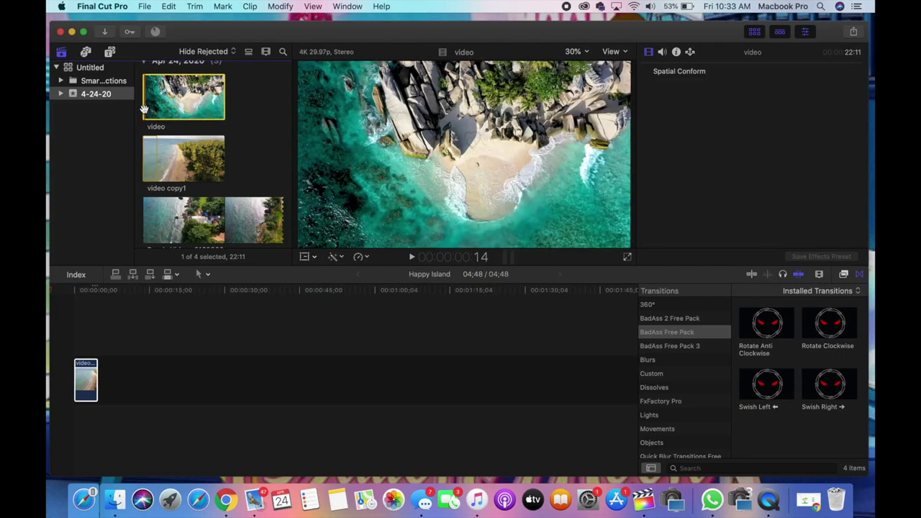
pyautogui.press('space')
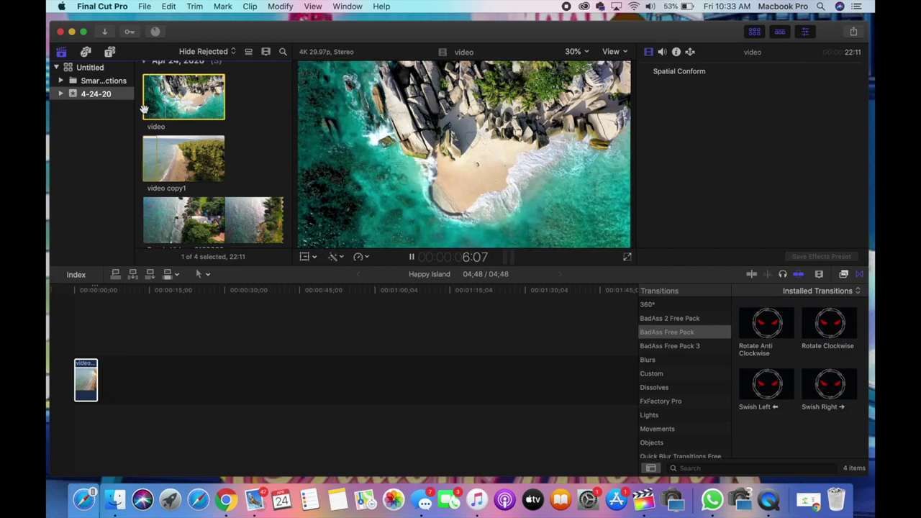
pyautogui.press('space')
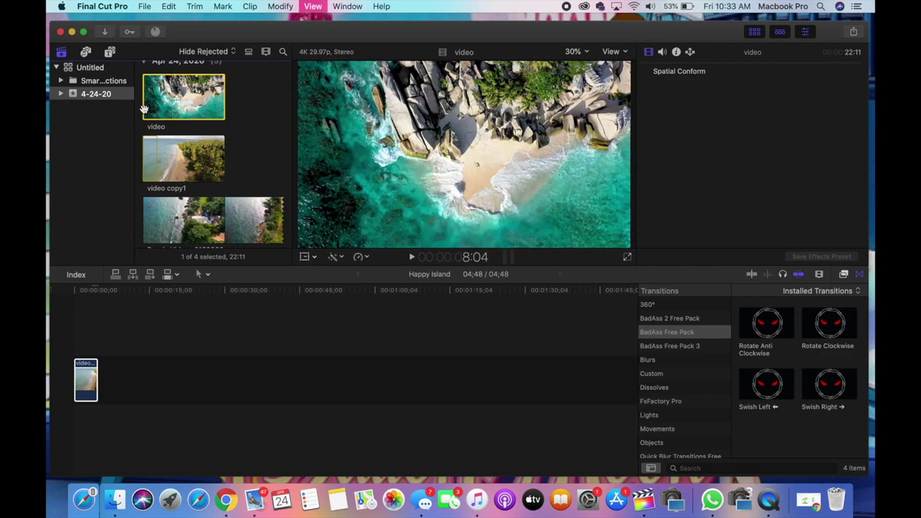
pyautogui.moveTo(144, 108); pyautogui.dragTo(128, 389)
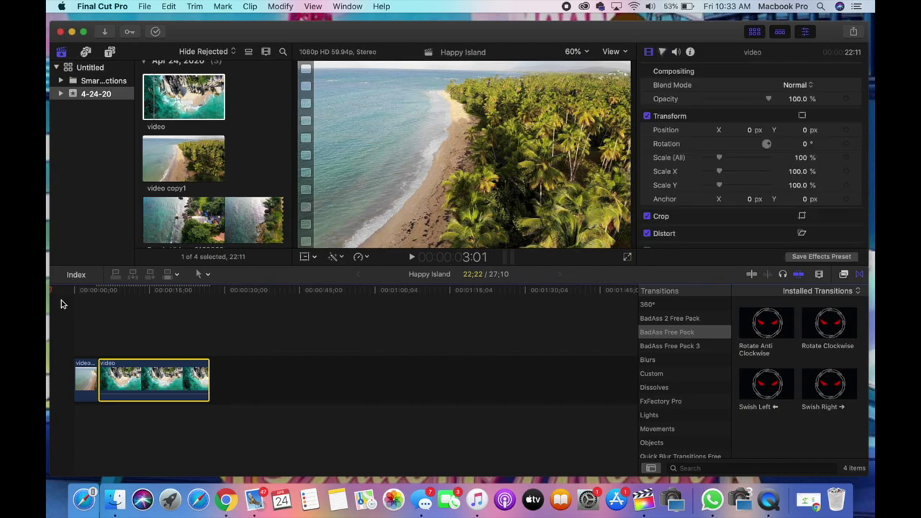
# - Play through the timeline and split the second clip with Blade at 8;16
pyautogui.press('space')
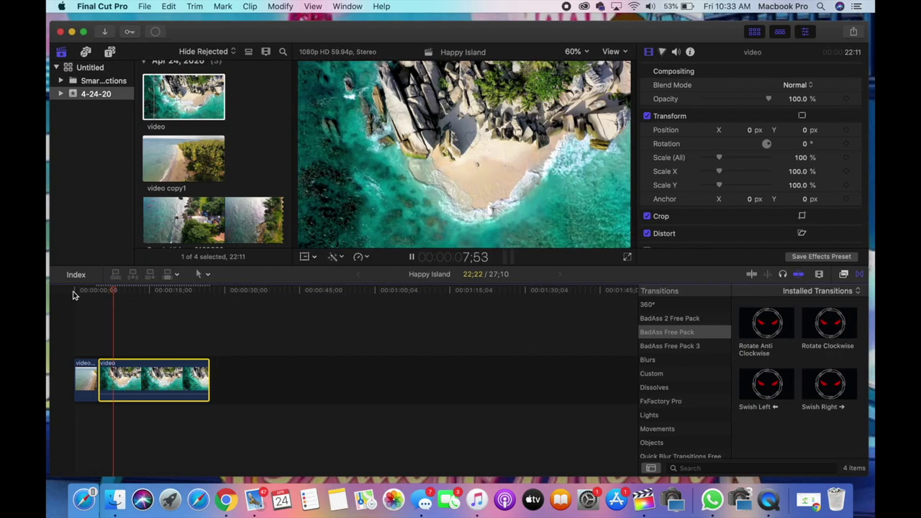
pyautogui.press('space')
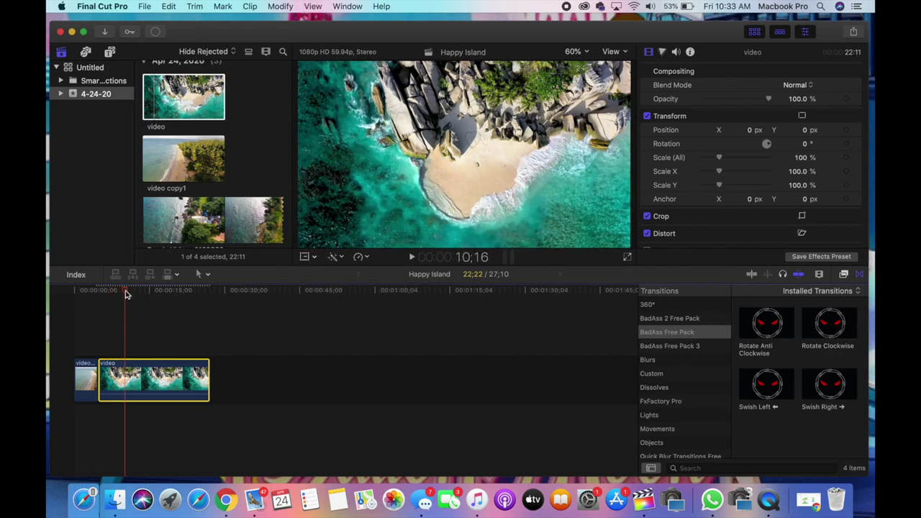
pyautogui.moveTo(123, 294); pyautogui.dragTo(116, 294)
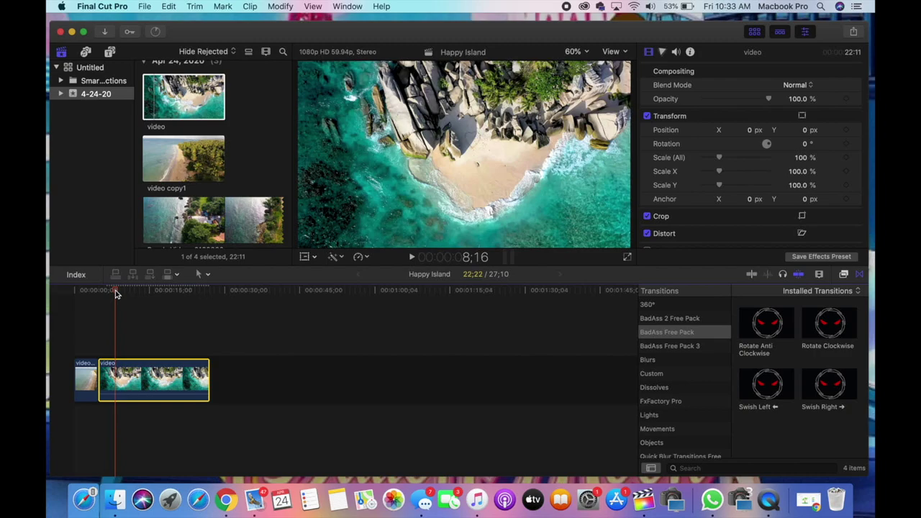
pyautogui.click(196, 6)
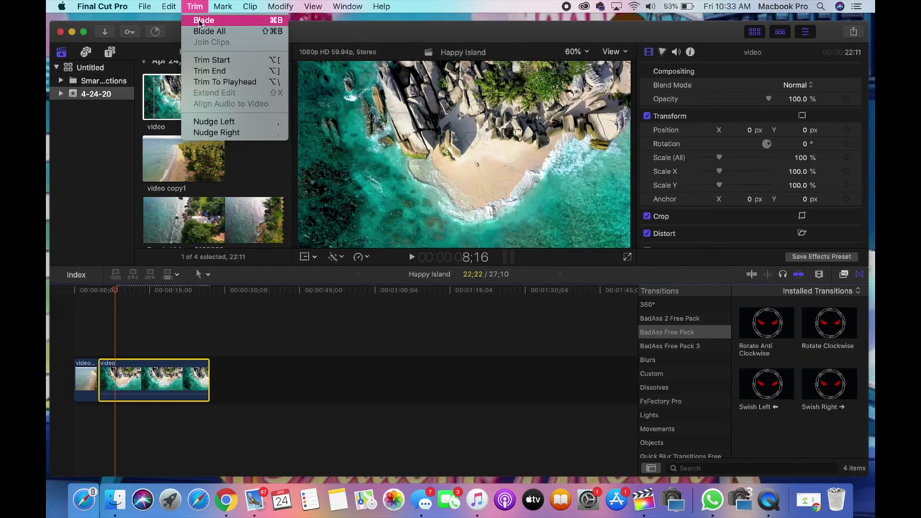
pyautogui.click(203, 21)
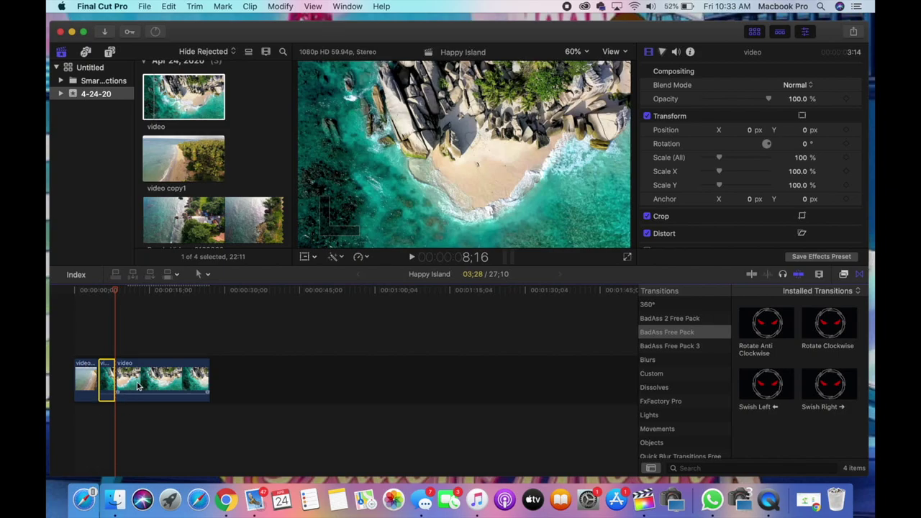
# - Trim the end of the clip piece after the cut back to a duration of about 15:24
pyautogui.click(159, 368)
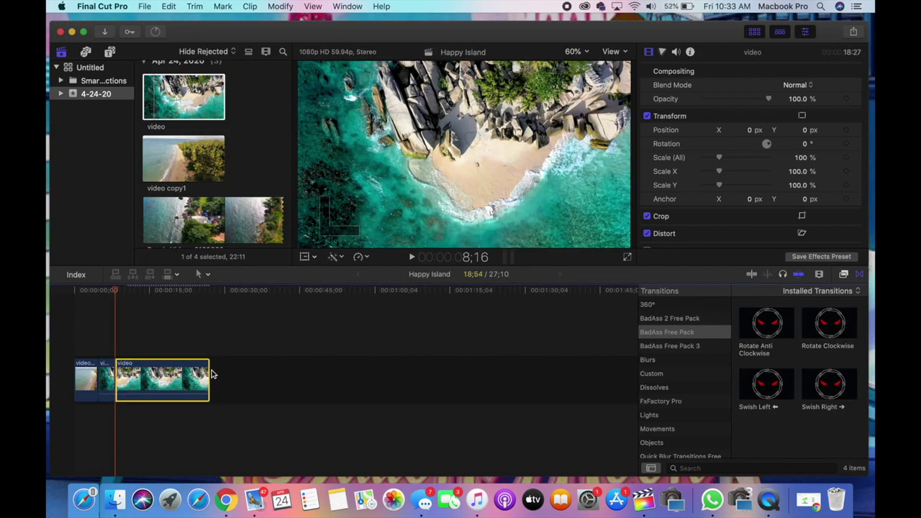
pyautogui.click(208, 371)
pyautogui.moveTo(208, 371)
pyautogui.mouseDown()
pyautogui.moveTo(168, 373)
pyautogui.moveTo(193, 374)
pyautogui.mouseUp()
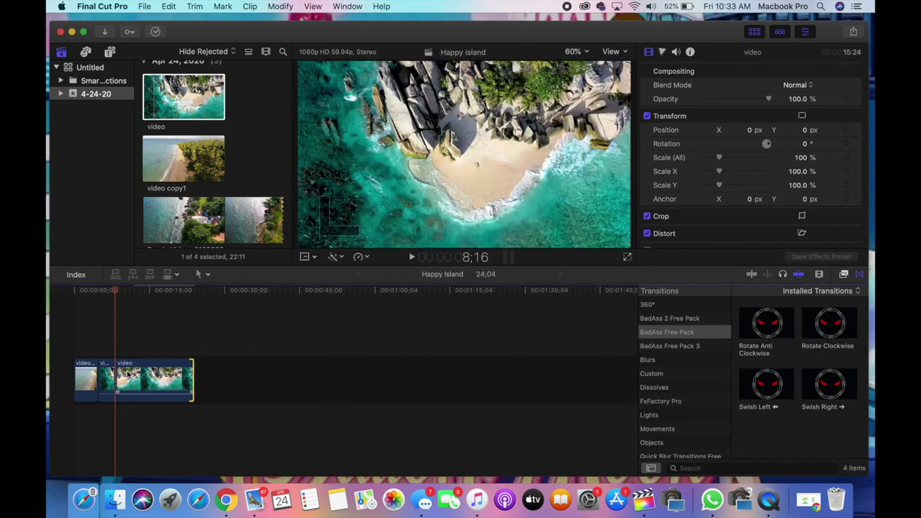
pyautogui.moveTo(116, 368)
pyautogui.mouseDown()
pyautogui.moveTo(136, 372)
pyautogui.moveTo(118, 371)
pyautogui.mouseUp()
# - Delete the clip piece after the cut and move the playhead back one frame
pyautogui.click(151, 367)
pyautogui.press('Delete')
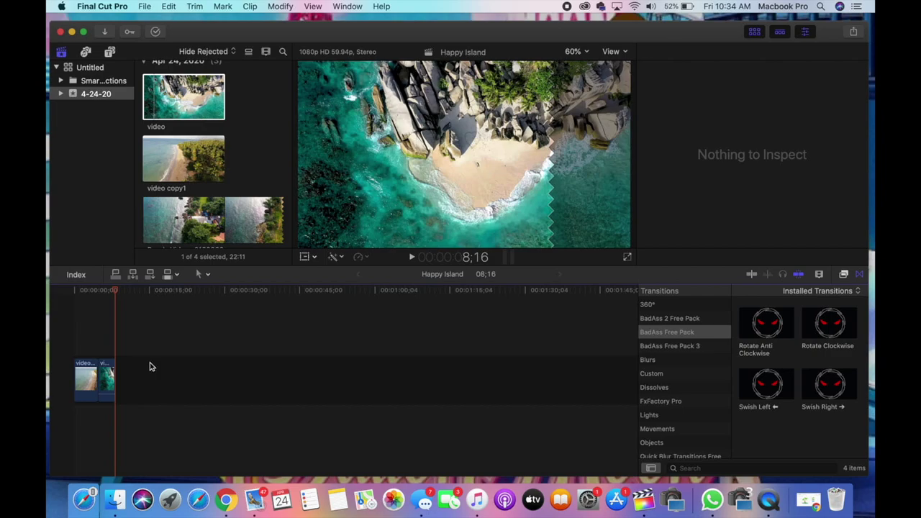
pyautogui.press('Left')
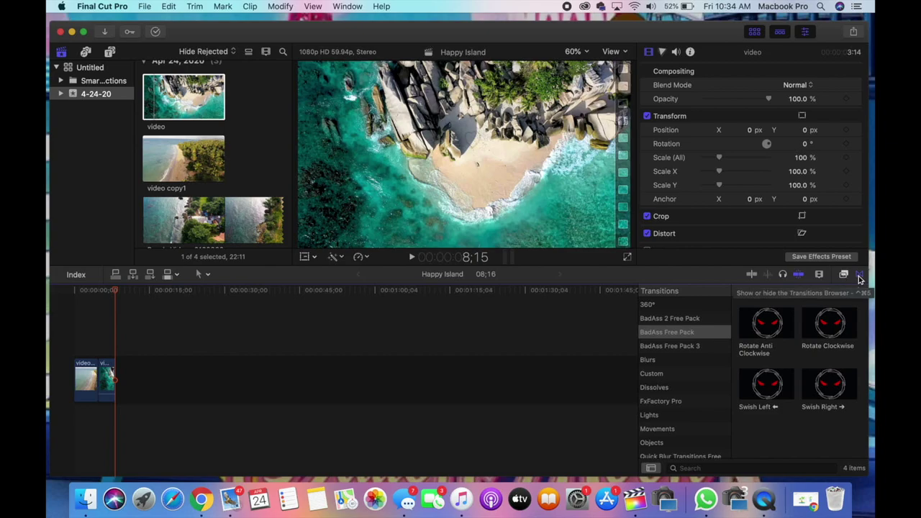
# - Add the Zoom blur transition between the two timeline clips, overlapping their media to create it
pyautogui.scroll(1, 691, 352)
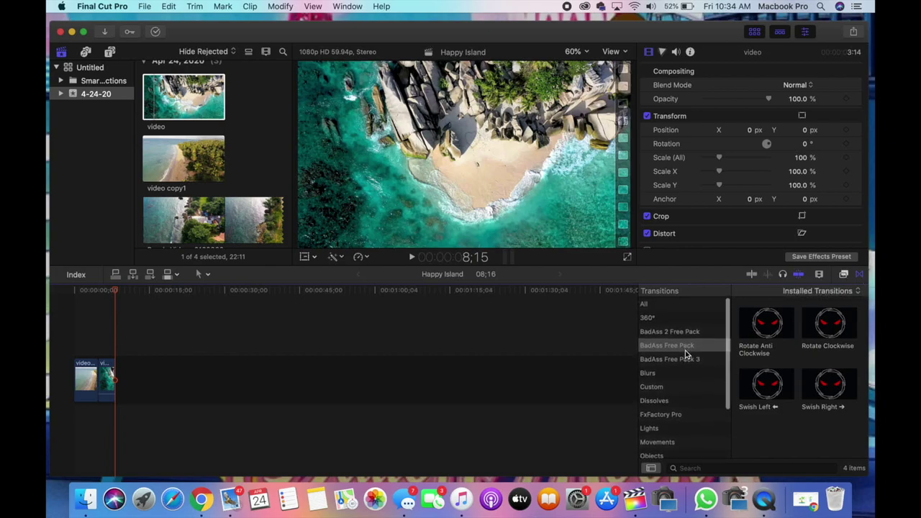
pyautogui.scroll(-1, 668, 361)
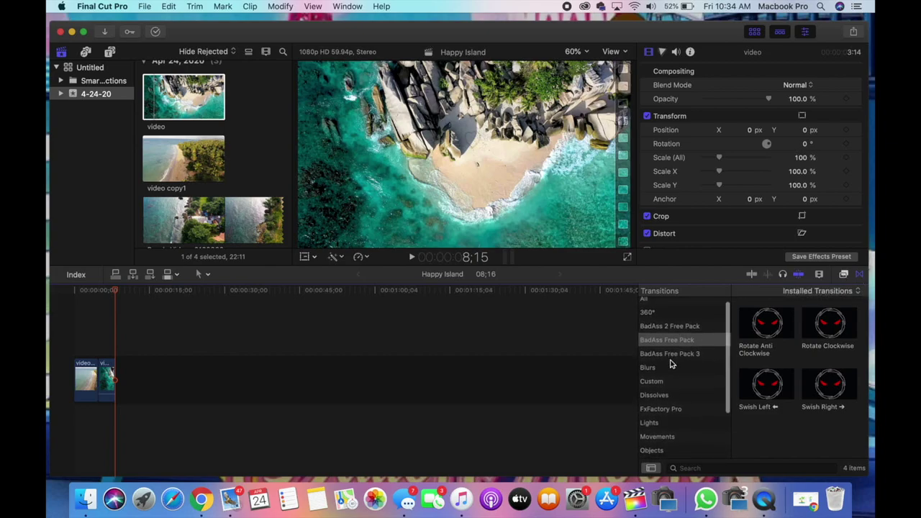
pyautogui.click(659, 368)
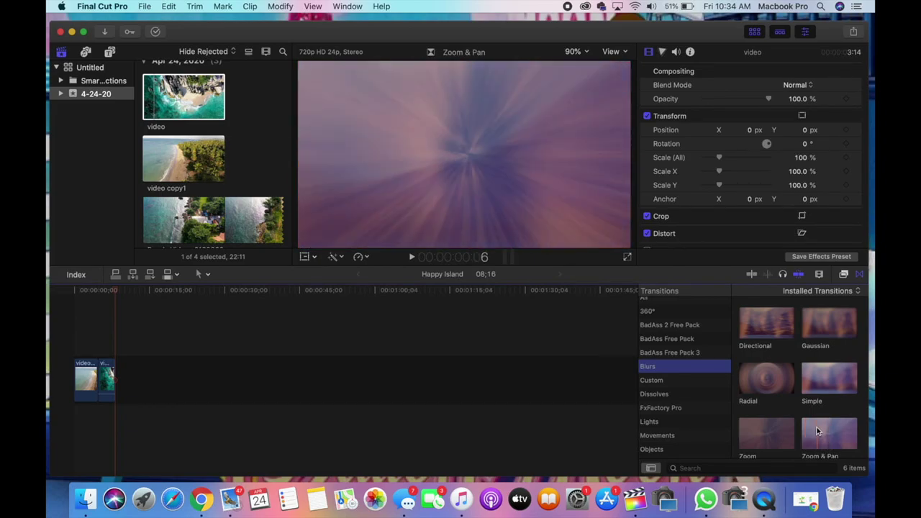
pyautogui.scroll(-1, 821, 440)
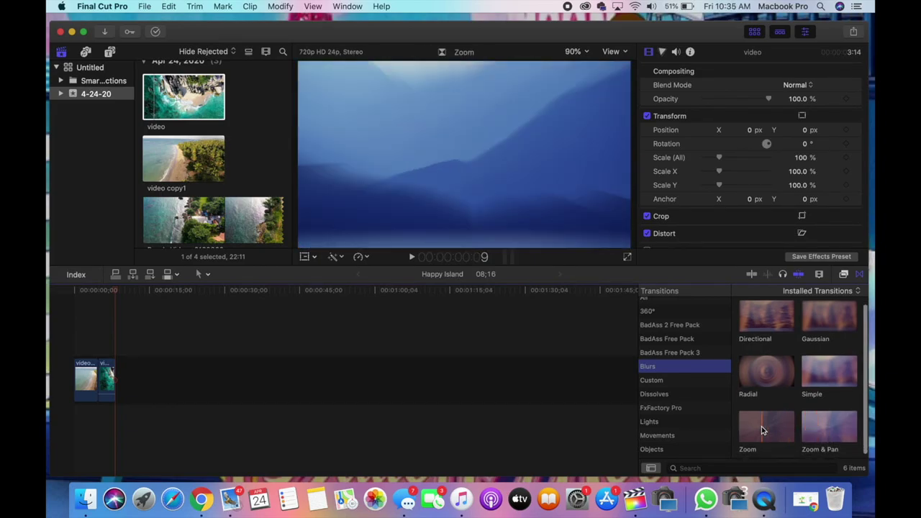
pyautogui.moveTo(762, 430); pyautogui.dragTo(225, 378)
pyautogui.moveTo(133, 370); pyautogui.dragTo(96, 383)
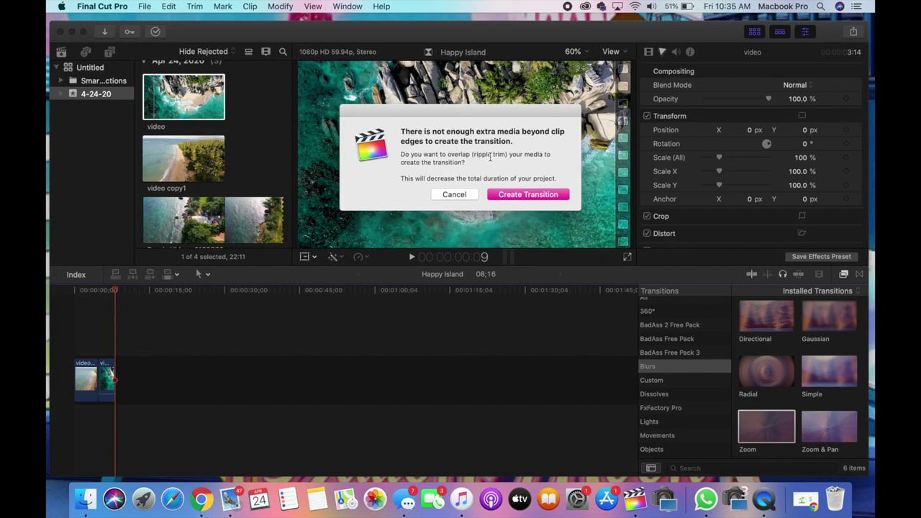
pyautogui.click(520, 195)
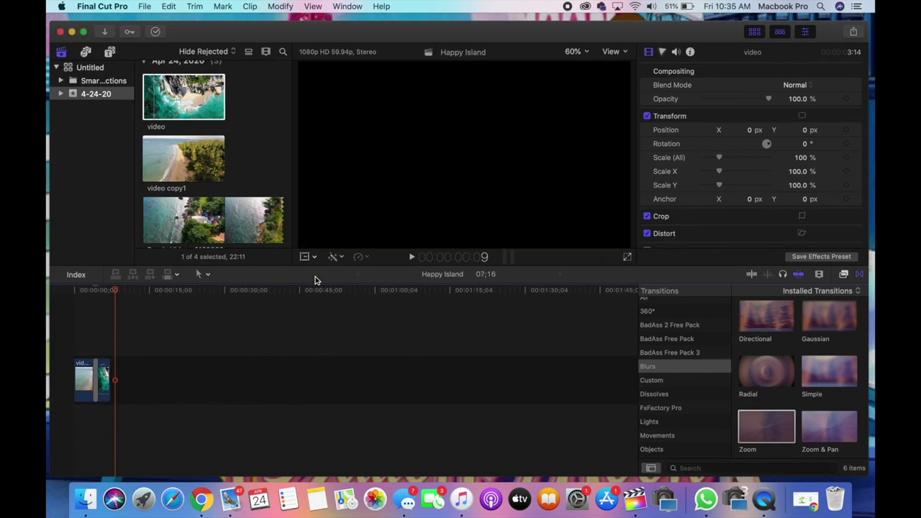
# - Play the timeline from the start, then remove the Zoom transition between the clips
pyautogui.click(74, 292)
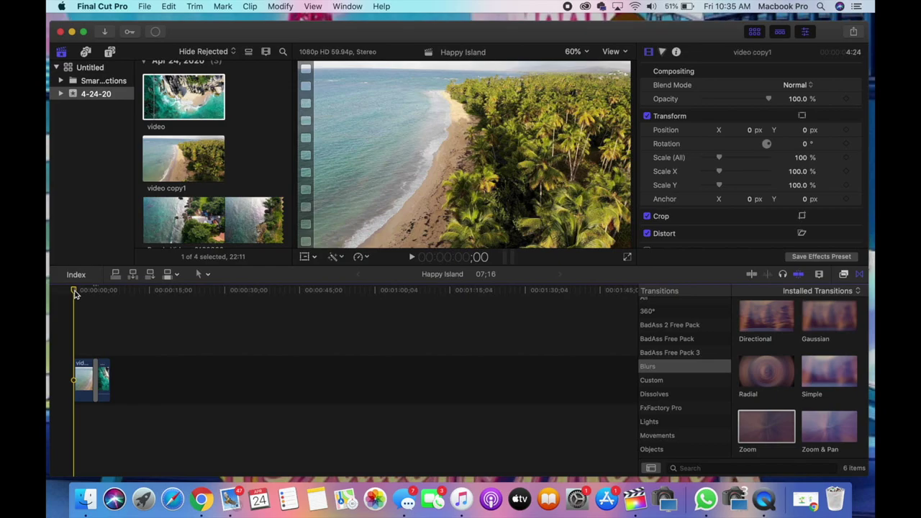
pyautogui.press('space')
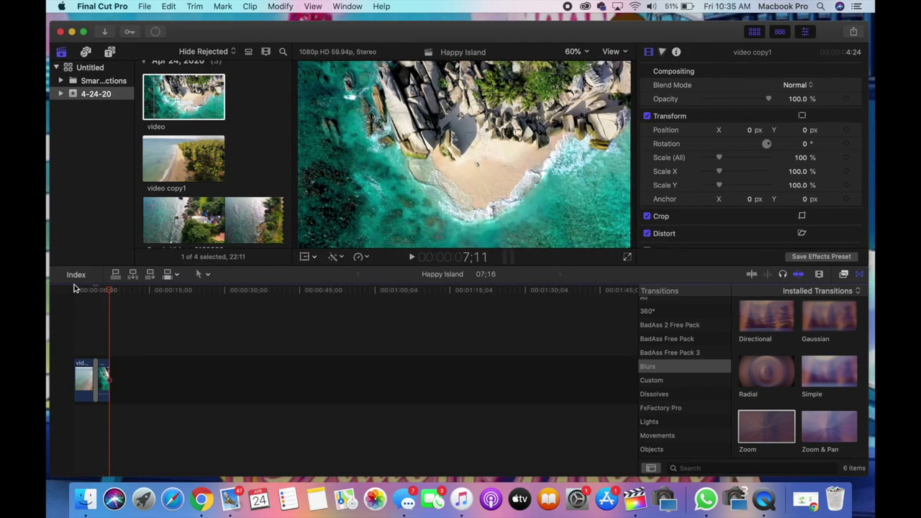
pyautogui.click(94, 370)
pyautogui.click(105, 378)
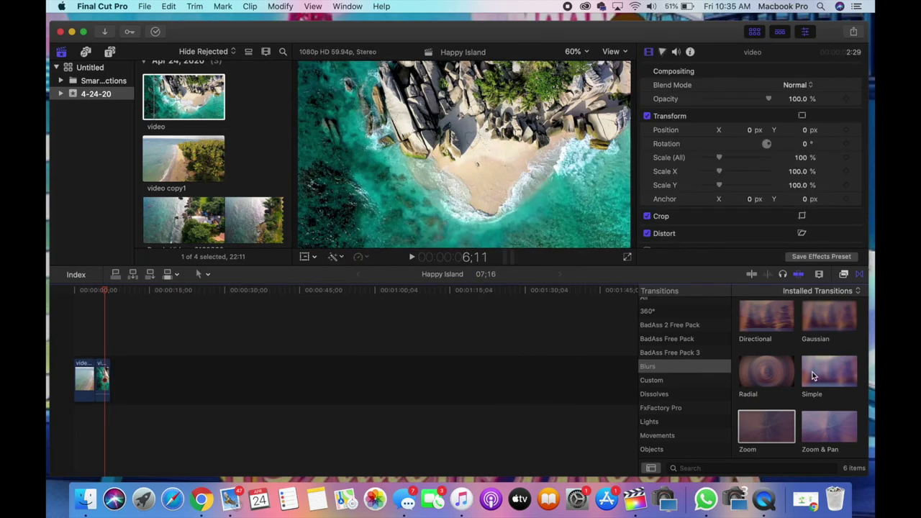
# - Add the Simple blur transition between the two clips and replay the timeline from the start to check it
pyautogui.moveTo(814, 375)
pyautogui.mouseDown()
pyautogui.moveTo(694, 360)
pyautogui.moveTo(98, 367)
pyautogui.mouseUp()
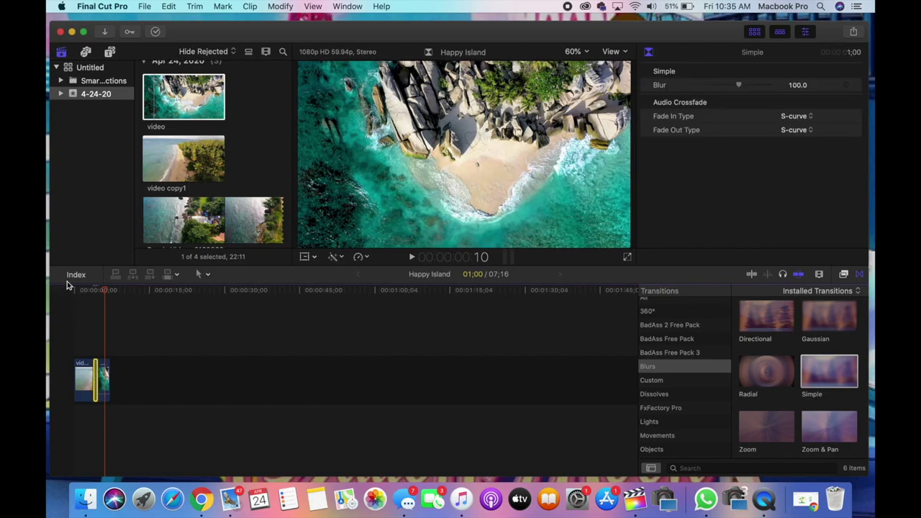
pyautogui.click(74, 294)
pyautogui.press('space')
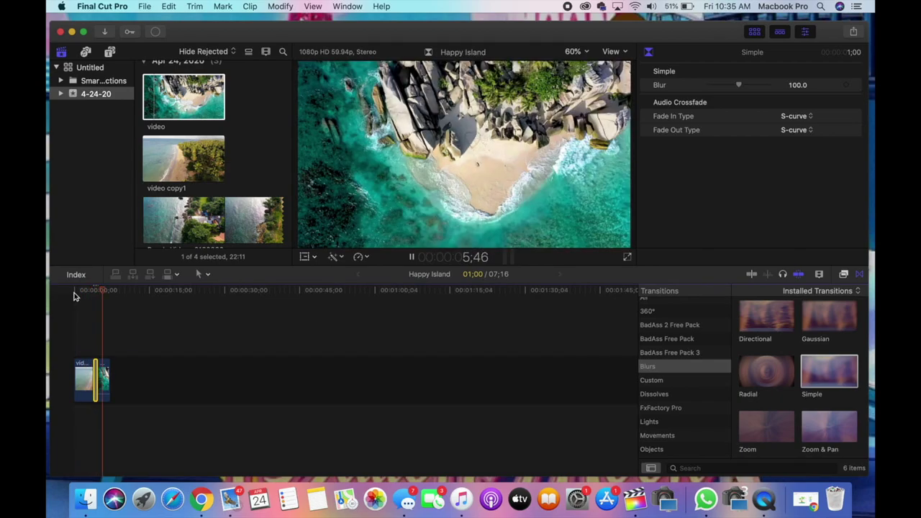
pyautogui.press('space')
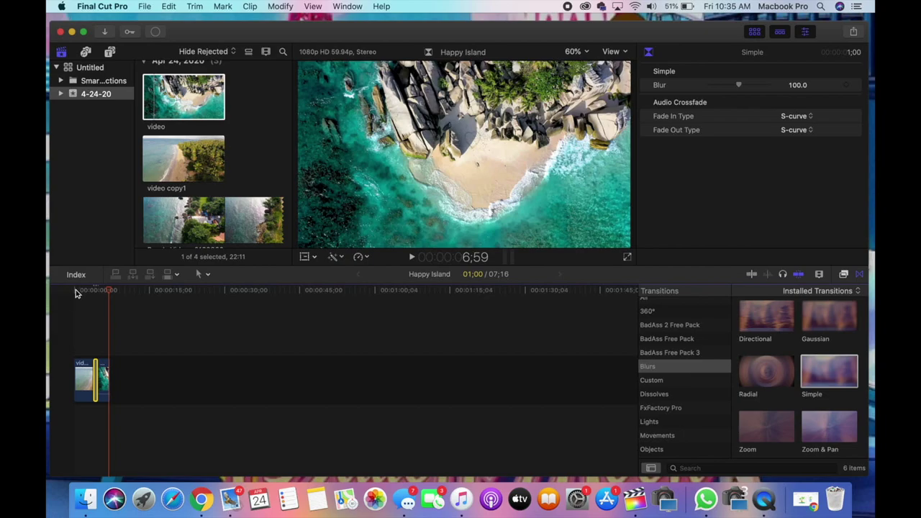
pyautogui.click(76, 292)
pyautogui.press('space')
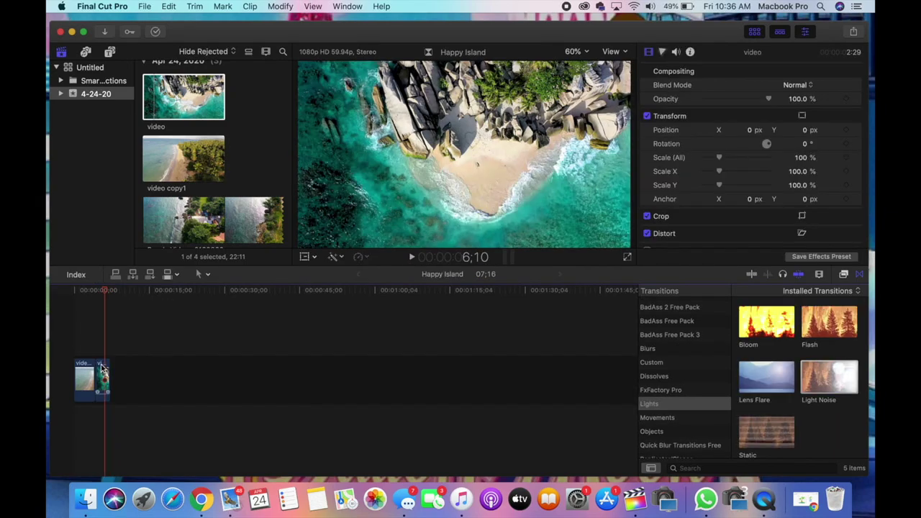
# - Move the video clip in front of the video copy1 clip and extend its end to a duration of about 3:09
pyautogui.moveTo(100, 374); pyautogui.dragTo(56, 372)
pyautogui.press('super+z')
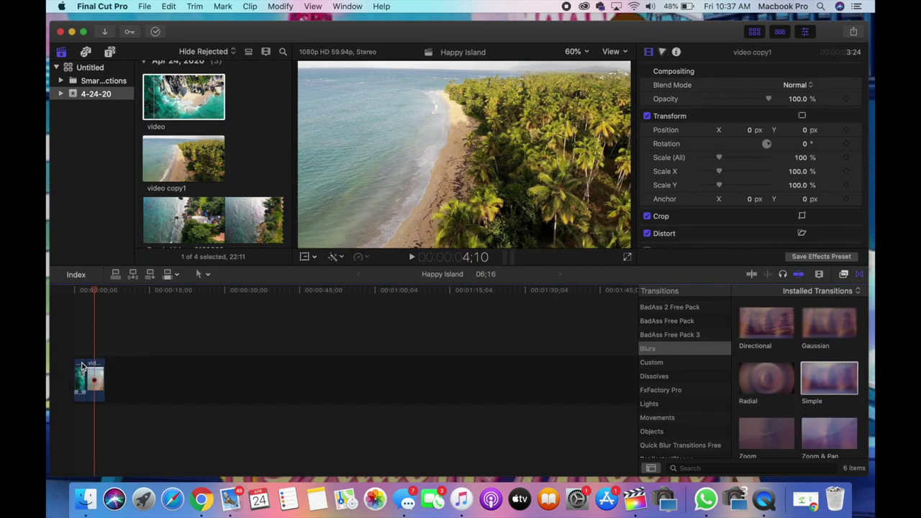
pyautogui.click(82, 368)
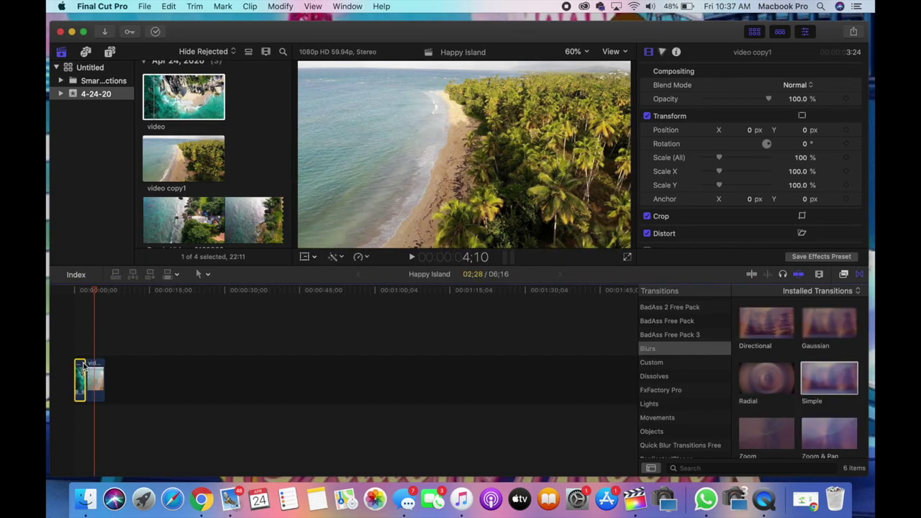
pyautogui.moveTo(86, 365); pyautogui.dragTo(83, 367)
# - Apply the Simple blur transition between the reordered clips and play the timeline from the start
pyautogui.moveTo(828, 380); pyautogui.dragTo(89, 380)
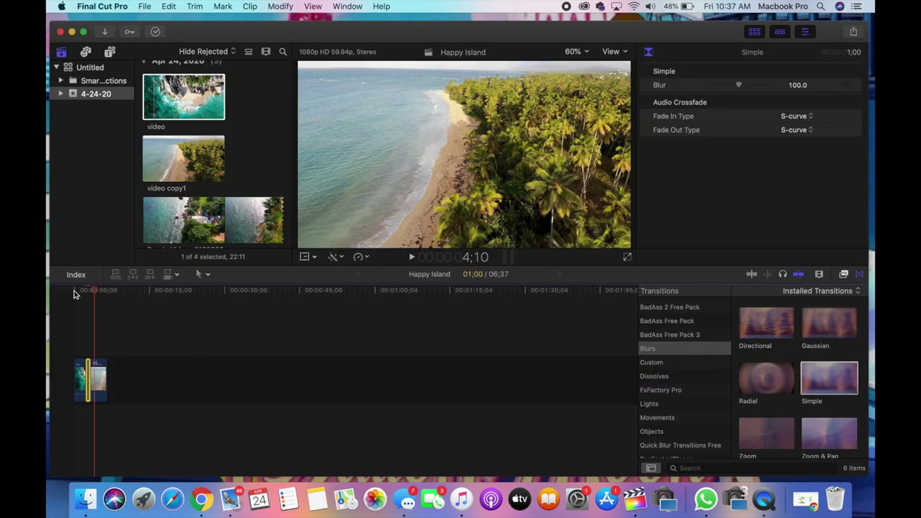
pyautogui.click(74, 291)
pyautogui.press('space')
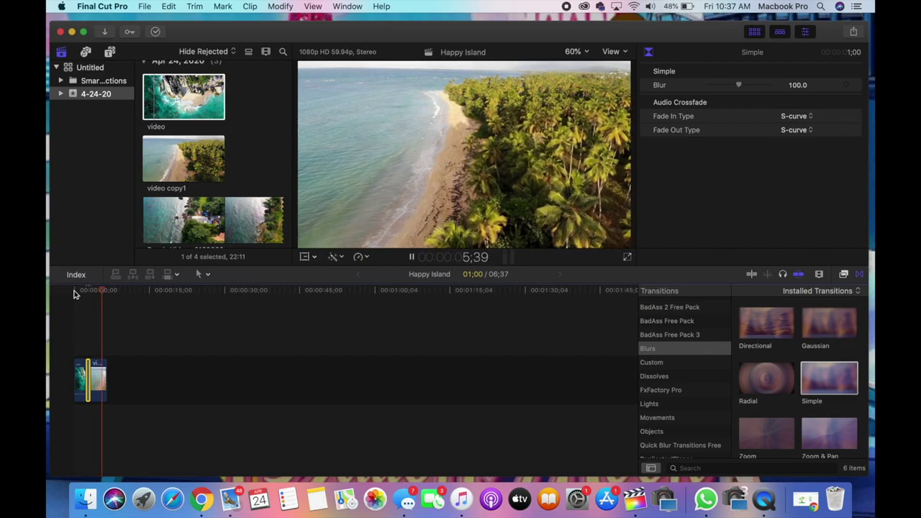
# - Slow the first timeline clip to 50% speed, play the result, and open the retiming options again
pyautogui.click(74, 291)
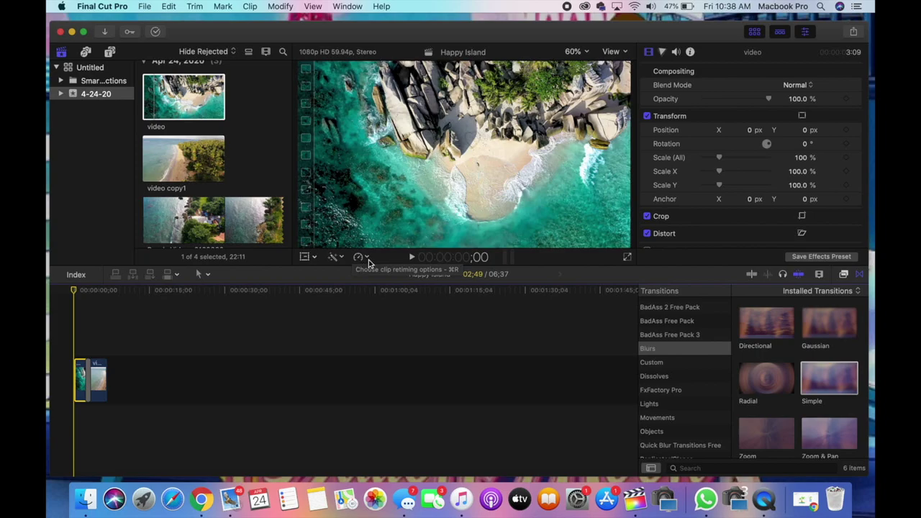
pyautogui.click(362, 257)
pyautogui.moveTo(372, 271)
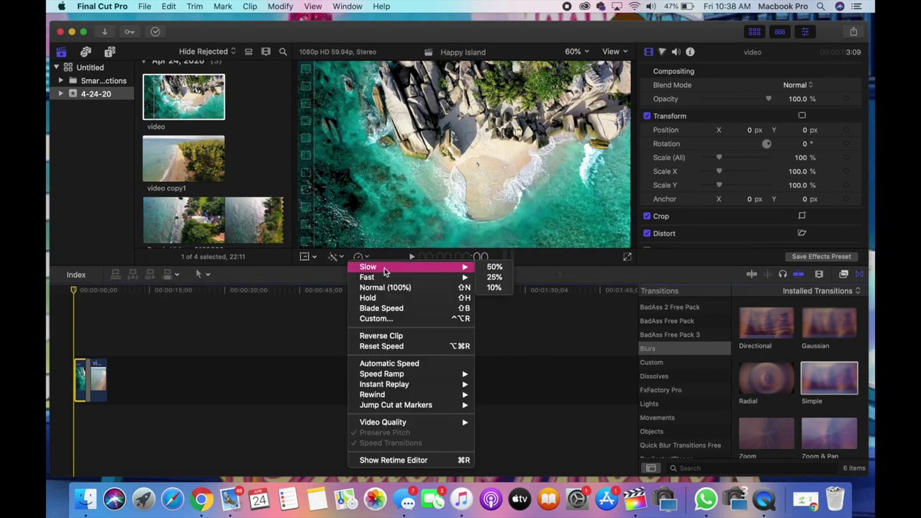
pyautogui.click(492, 267)
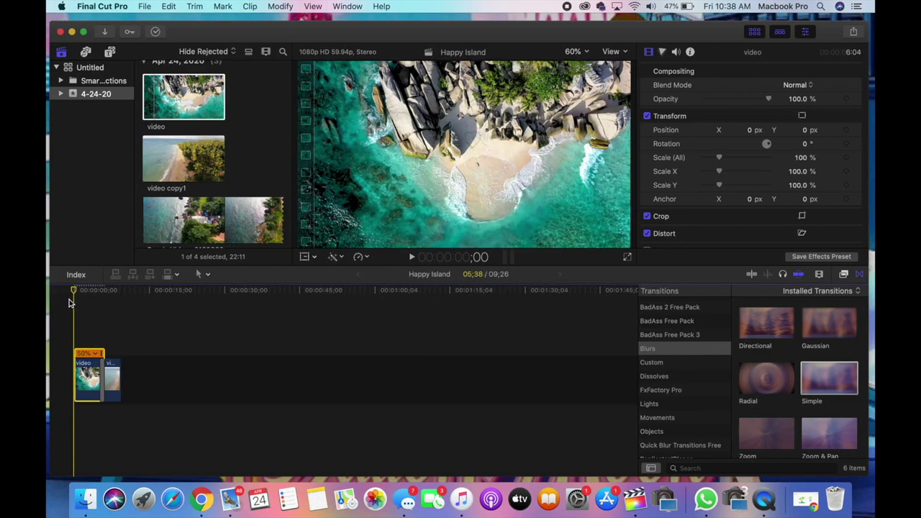
pyautogui.press('space')
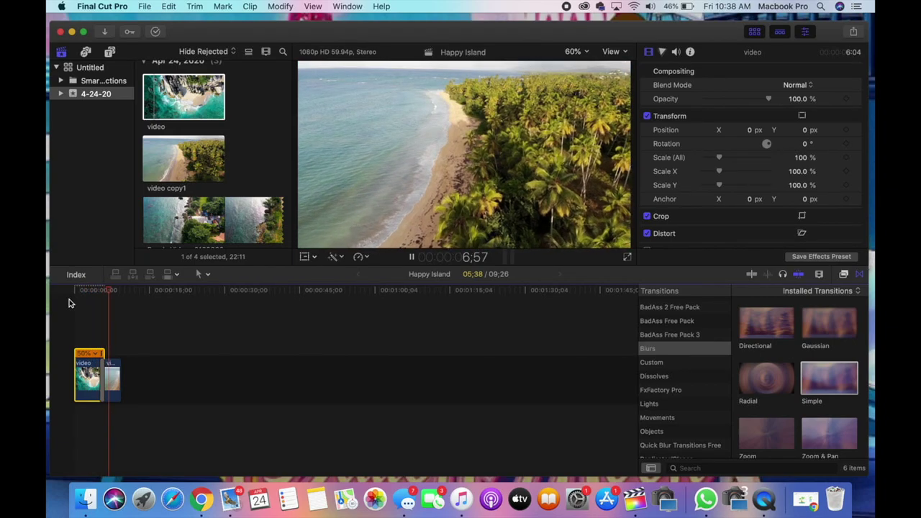
pyautogui.press('space')
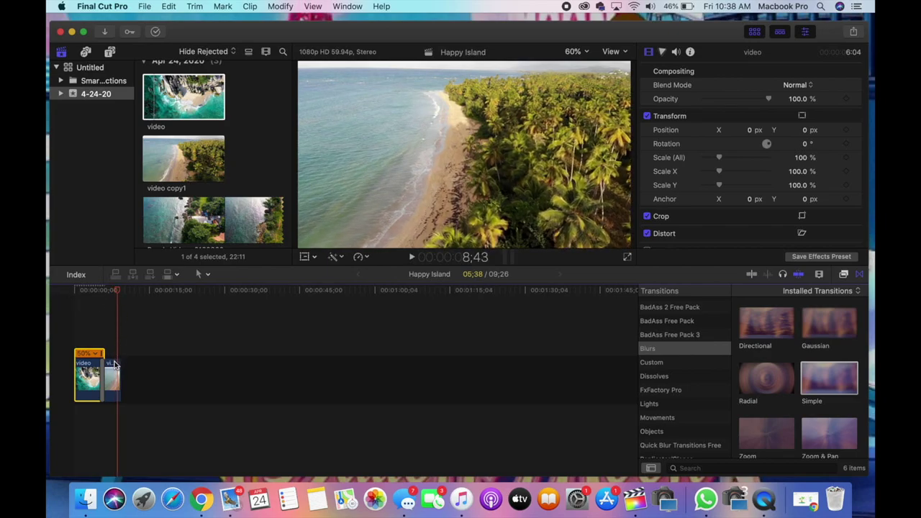
pyautogui.click(367, 259)
pyautogui.moveTo(374, 277)
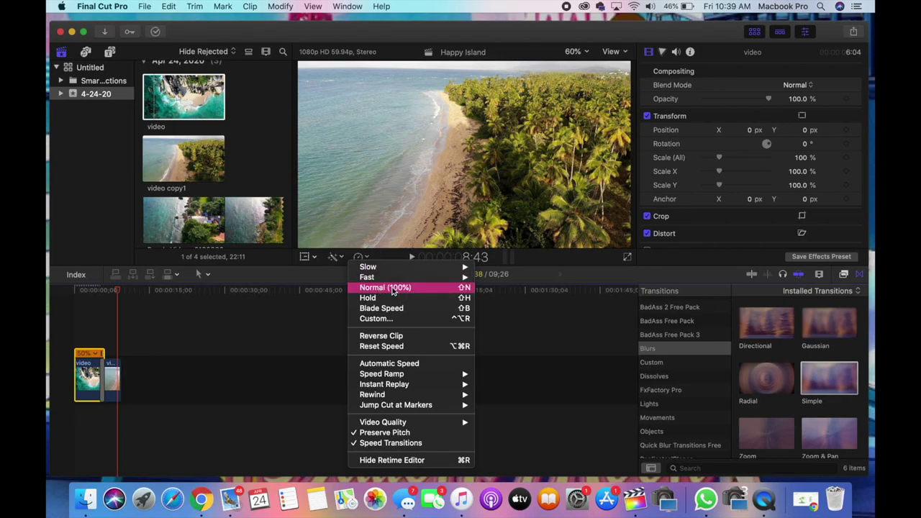
# - Mark the first 9:08 of Pexels Videos 2169880, add that range to the timeline's end, and play the sequence
pyautogui.click(142, 203)
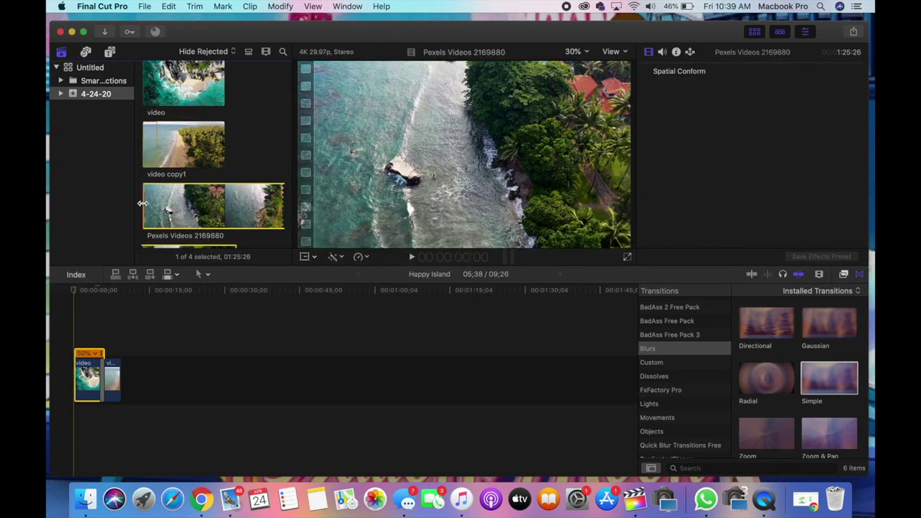
pyautogui.press('space')
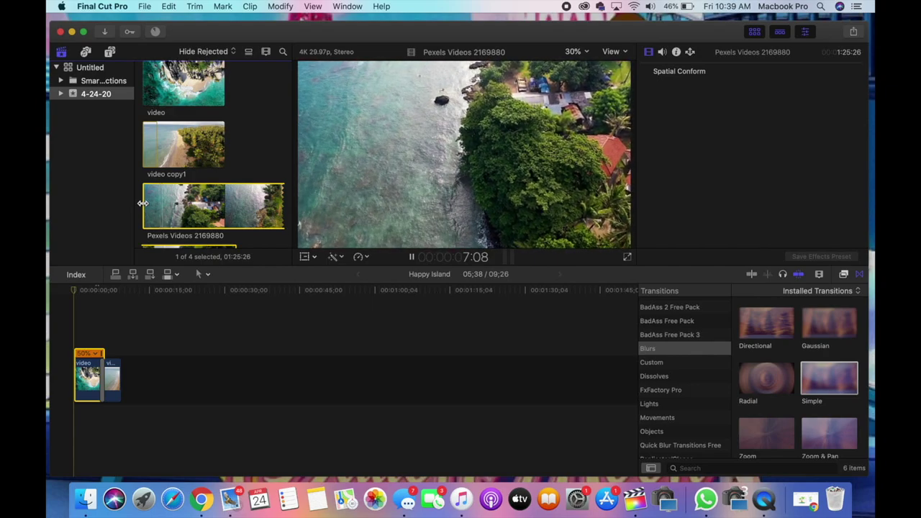
pyautogui.press('o')
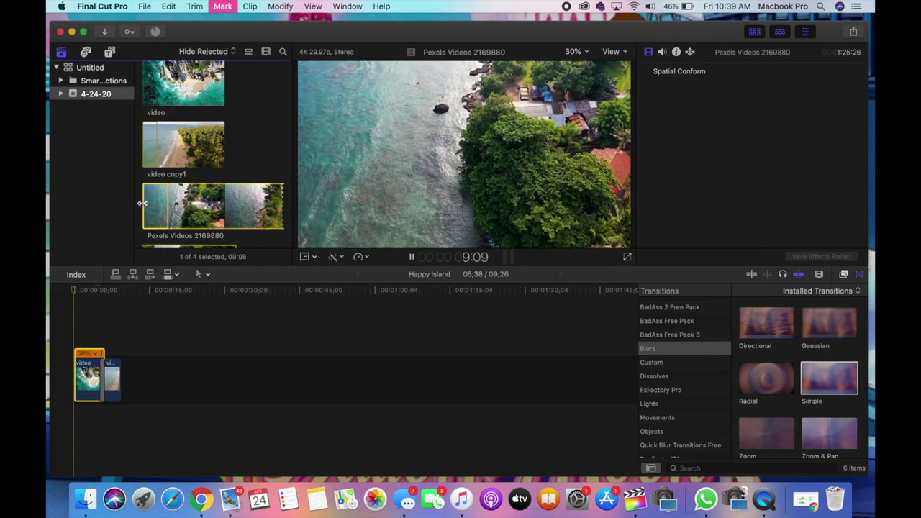
pyautogui.moveTo(156, 208); pyautogui.dragTo(147, 382)
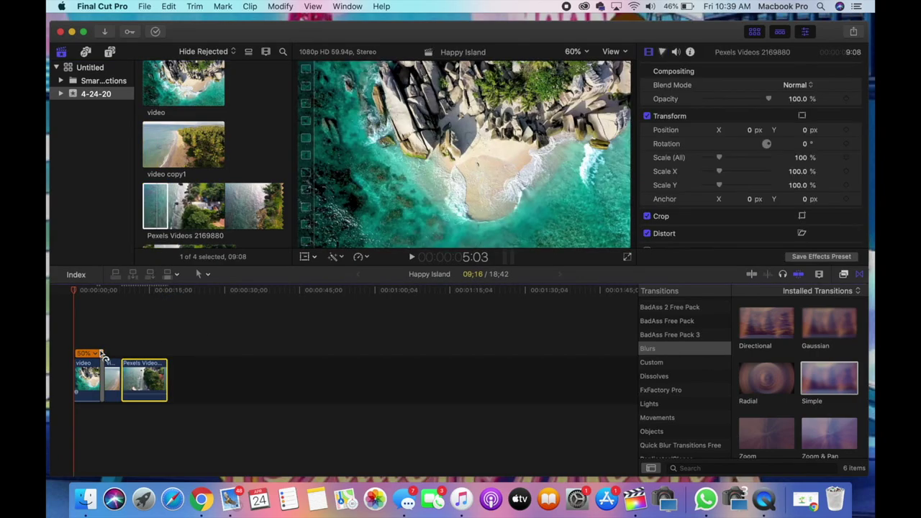
pyautogui.press('space')
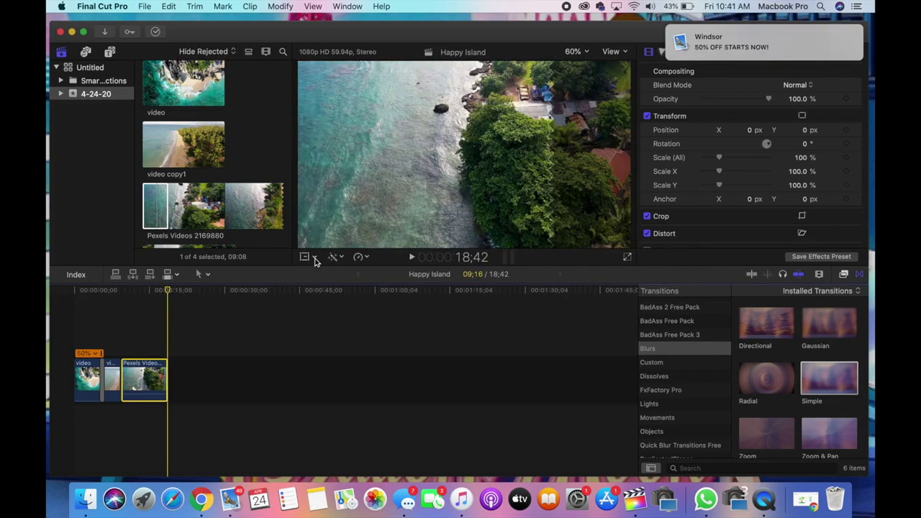
# - Transform the Pexels clip to a scale of about 117.24% at position X -175.4, Y -37.6 px and play it
pyautogui.click(315, 258)
pyautogui.click(320, 271)
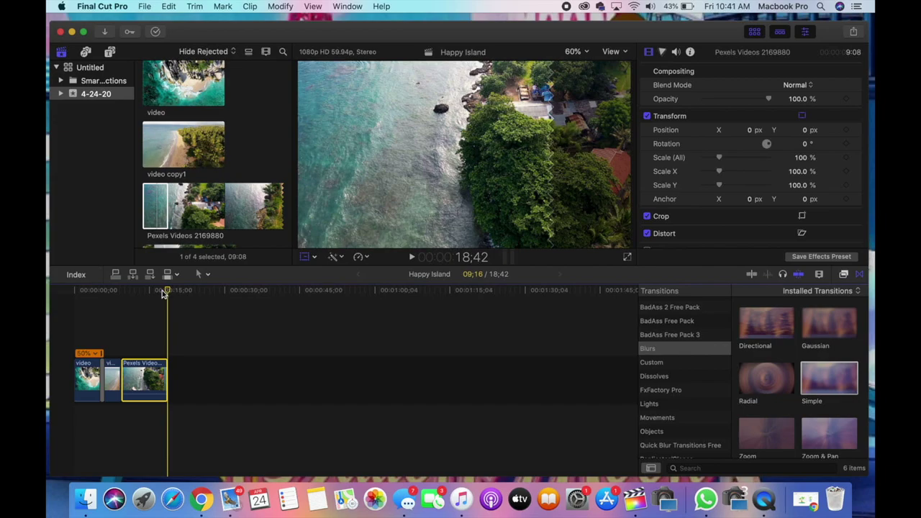
pyautogui.click(162, 292)
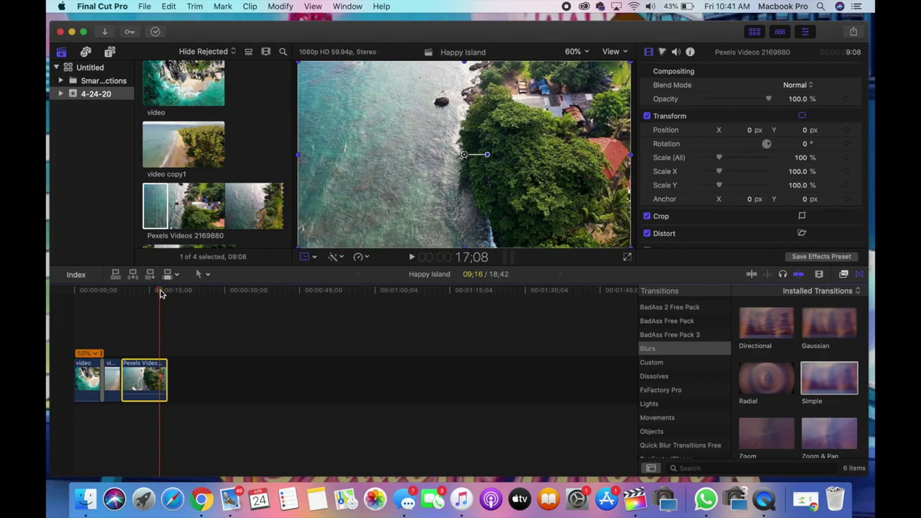
pyautogui.moveTo(162, 291); pyautogui.dragTo(165, 292)
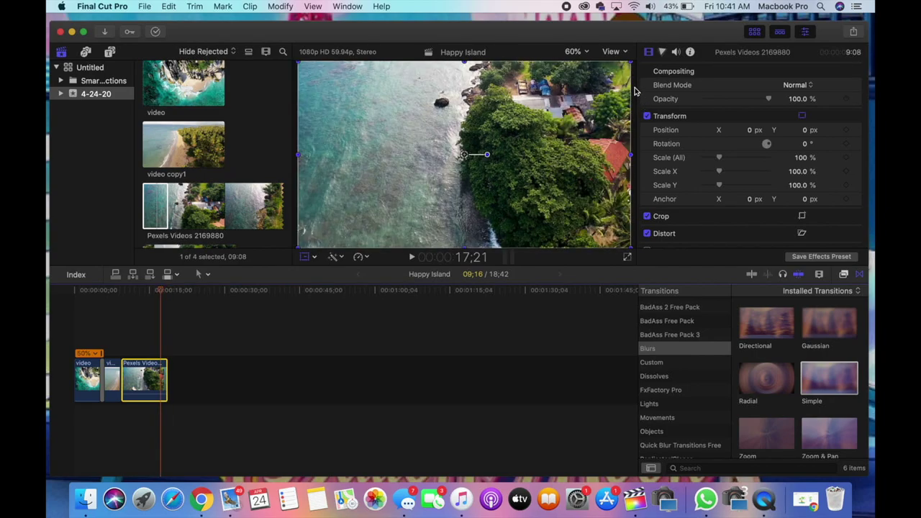
pyautogui.press('End')
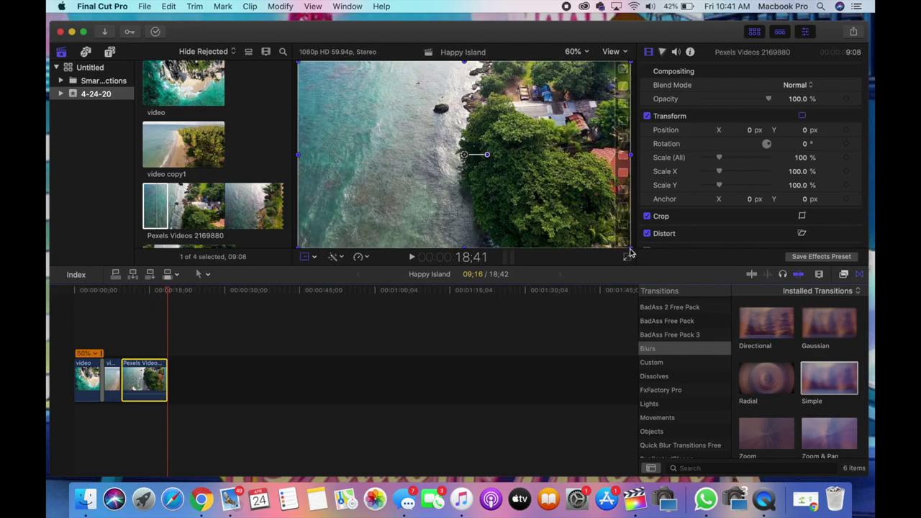
pyautogui.moveTo(632, 248); pyautogui.dragTo(662, 260)
pyautogui.moveTo(521, 193); pyautogui.dragTo(490, 200)
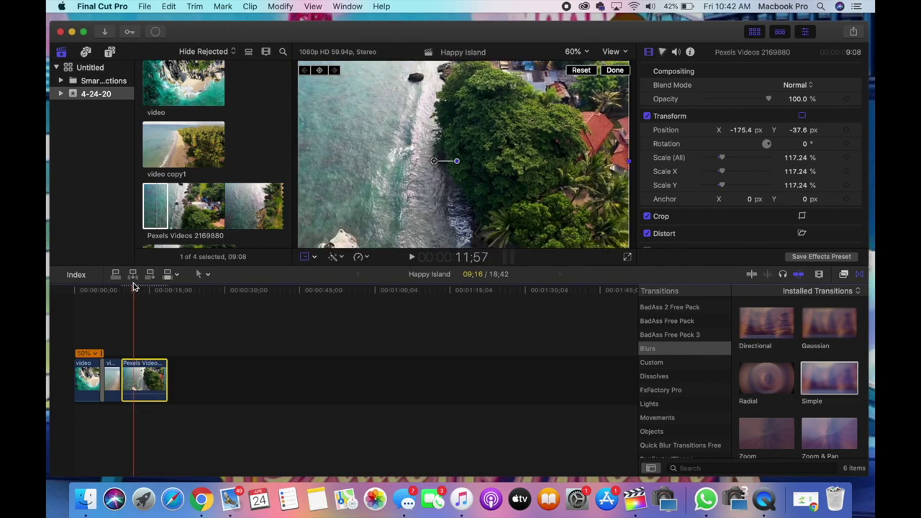
pyautogui.press('space')
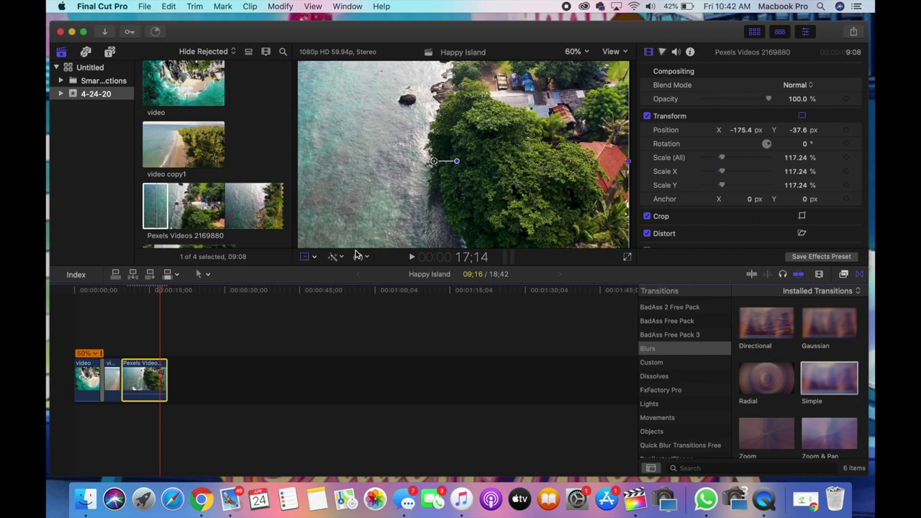
# - Mark a 4:12 range of video copy1 after its previously used part, append it to the timeline, and play the join
pyautogui.click(164, 150)
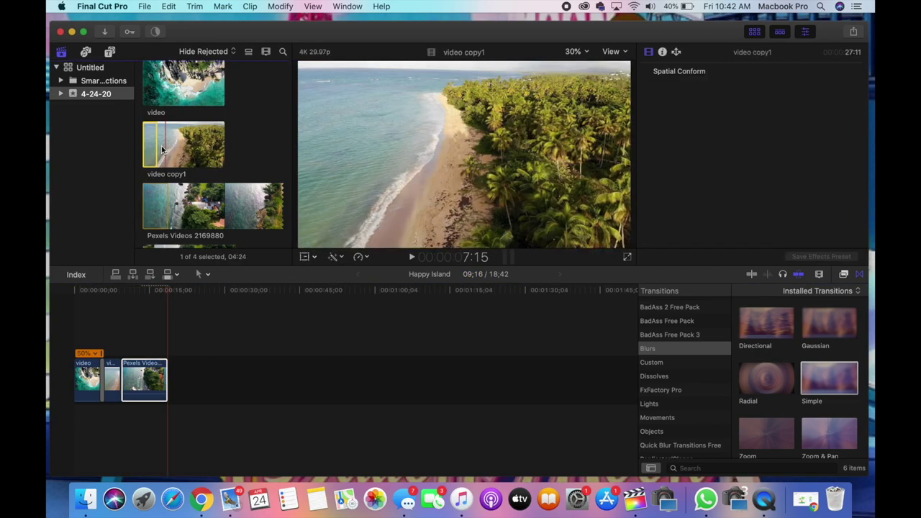
pyautogui.press('x')
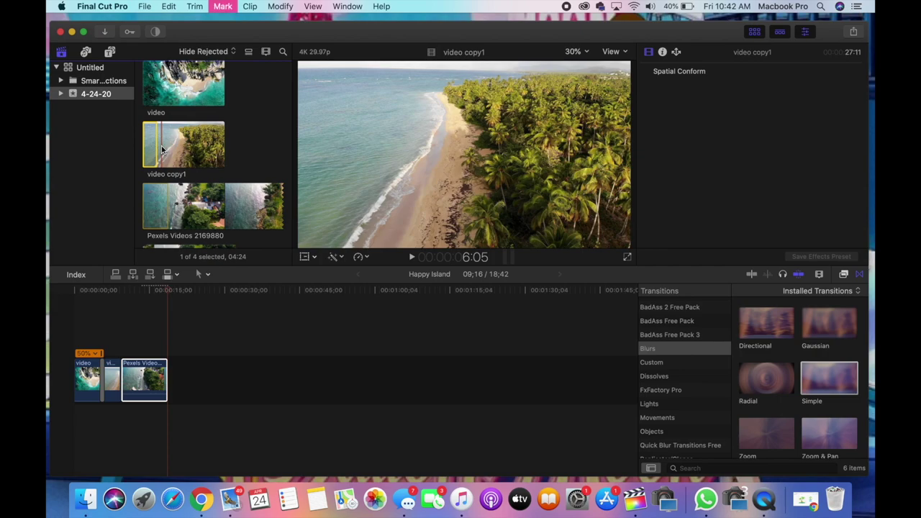
pyautogui.press('space')
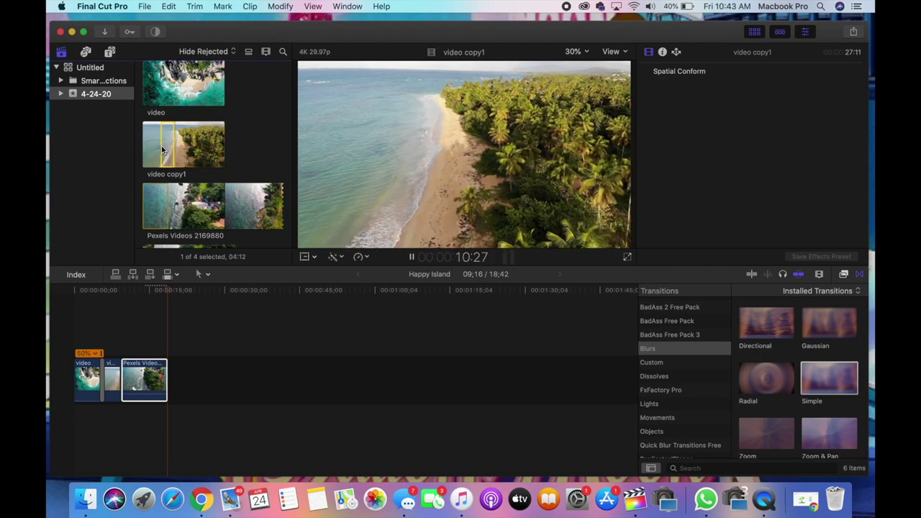
pyautogui.moveTo(160, 148); pyautogui.dragTo(174, 148)
pyautogui.moveTo(189, 245); pyautogui.dragTo(193, 384)
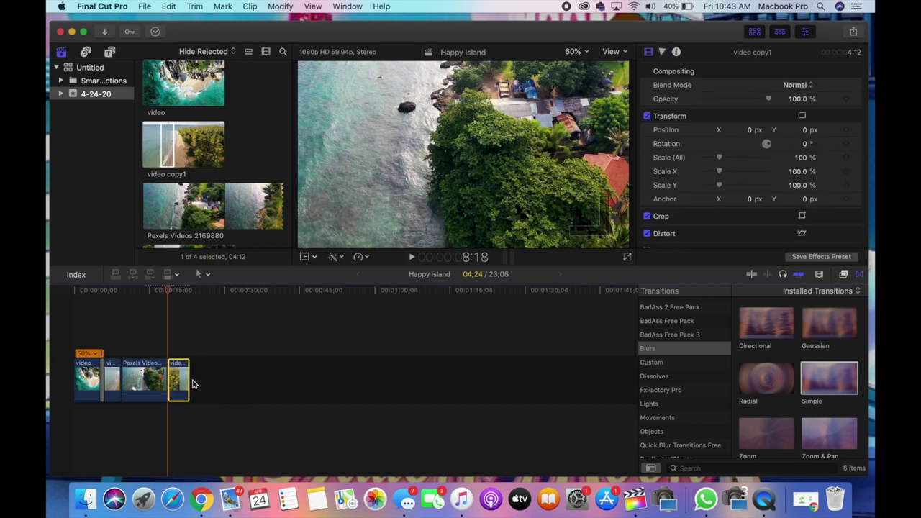
pyautogui.moveTo(171, 289); pyautogui.dragTo(154, 289)
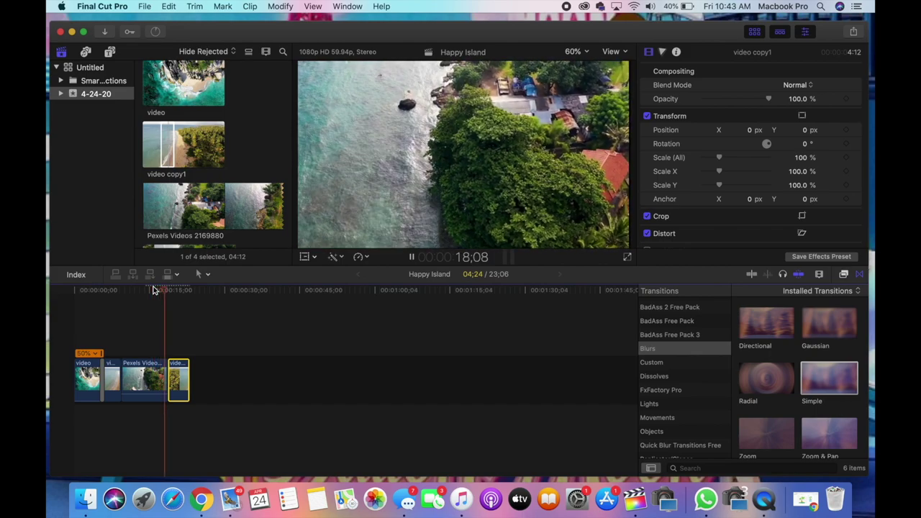
pyautogui.press('space')
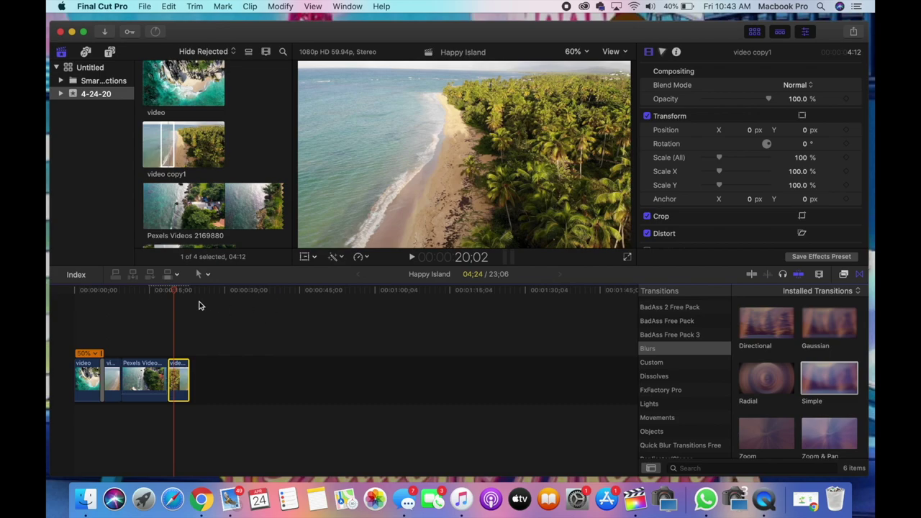
# - Transform the appended video copy1 clip at the timeline's end to a scale of about 201.98%
pyautogui.click(171, 290)
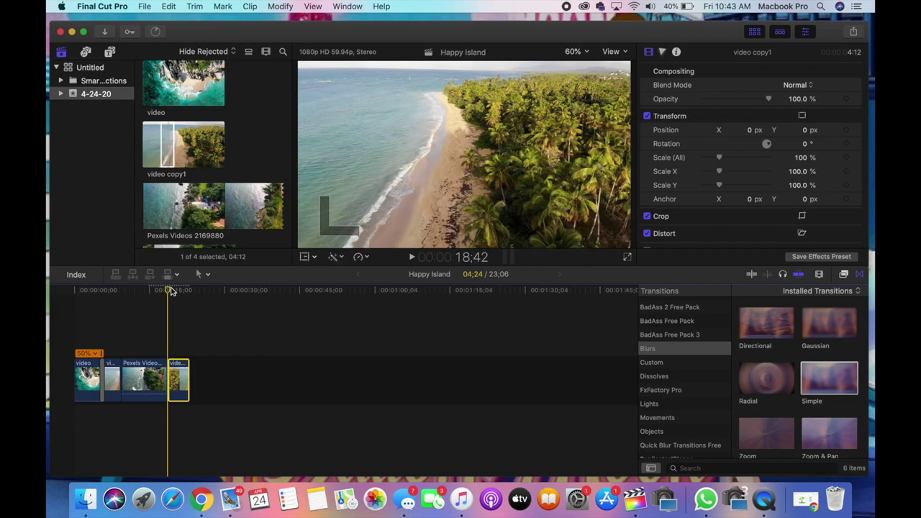
pyautogui.click(317, 259)
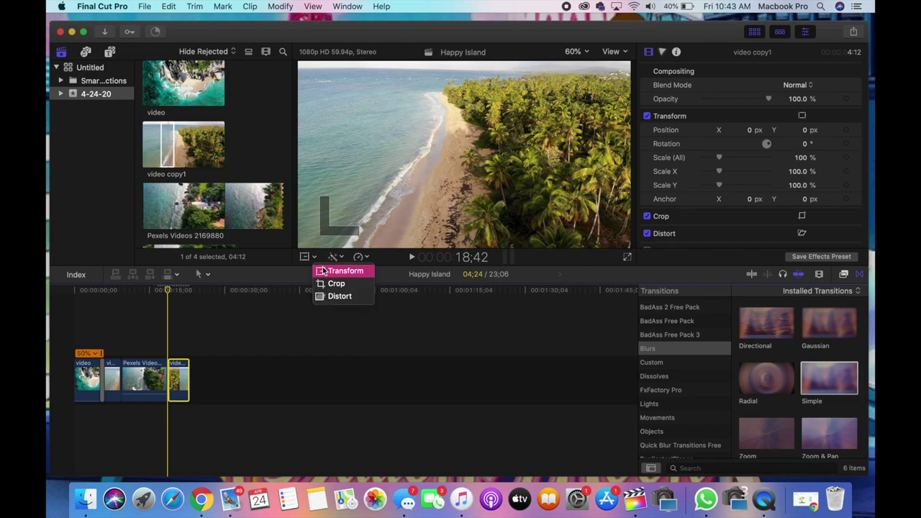
pyautogui.click(325, 272)
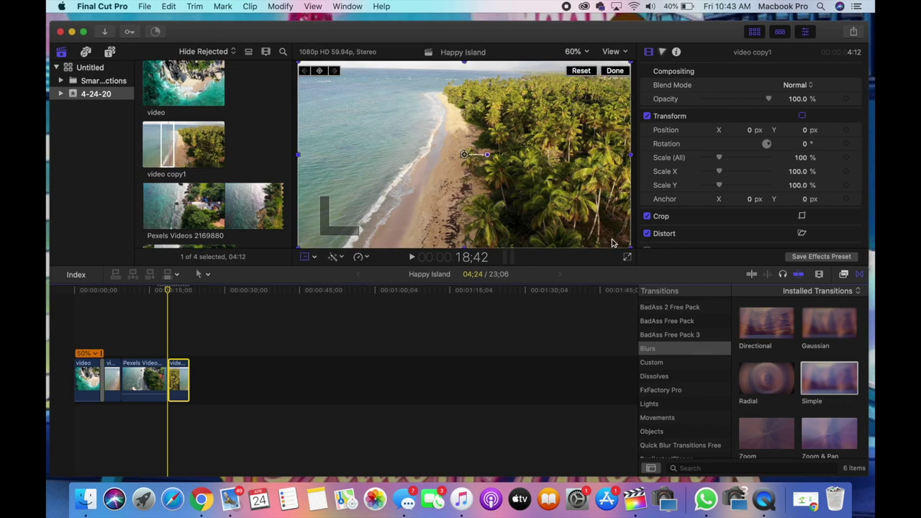
pyautogui.moveTo(627, 246); pyautogui.dragTo(802, 304)
pyautogui.click(618, 74)
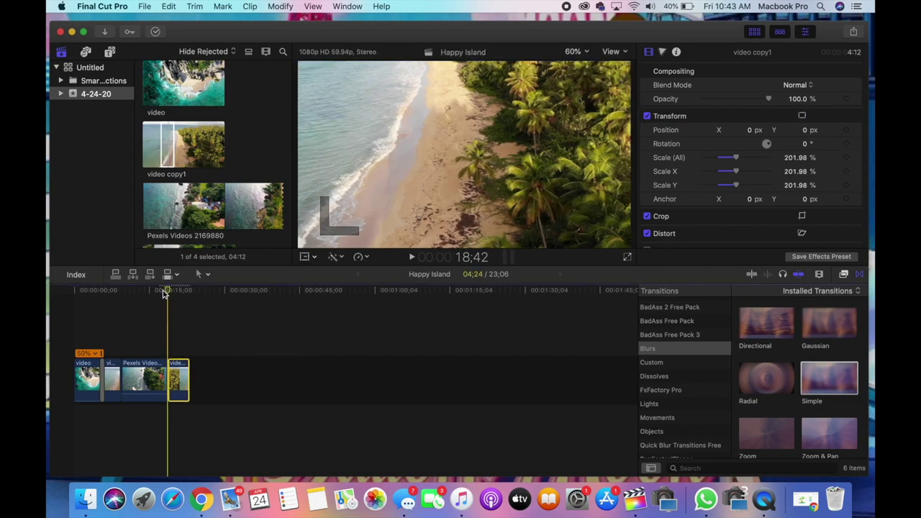
# - Play the enlarged video copy1 clip and delete it from the end of the timeline
pyautogui.press('space')
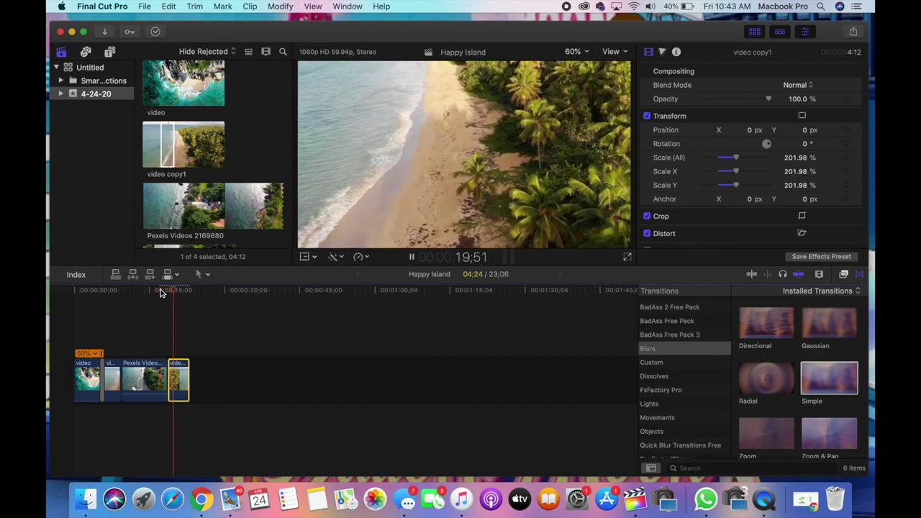
pyautogui.press('space')
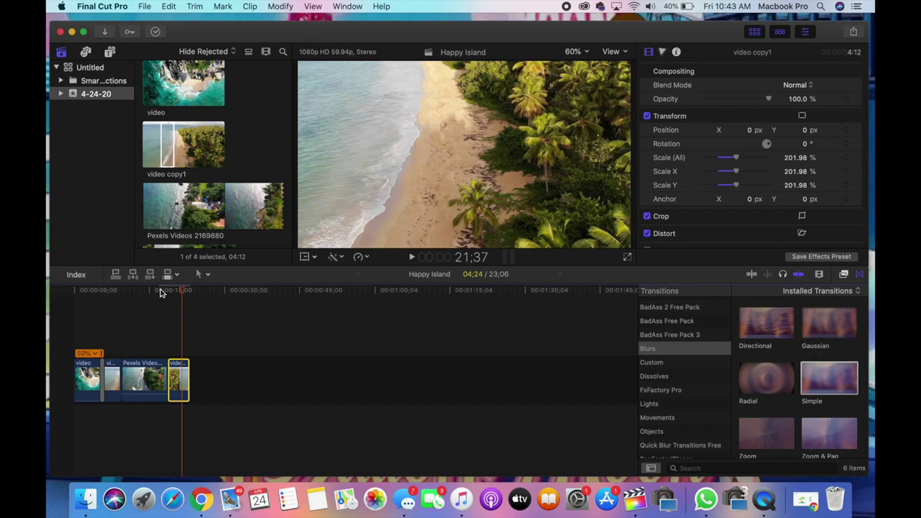
pyautogui.press('Delete')
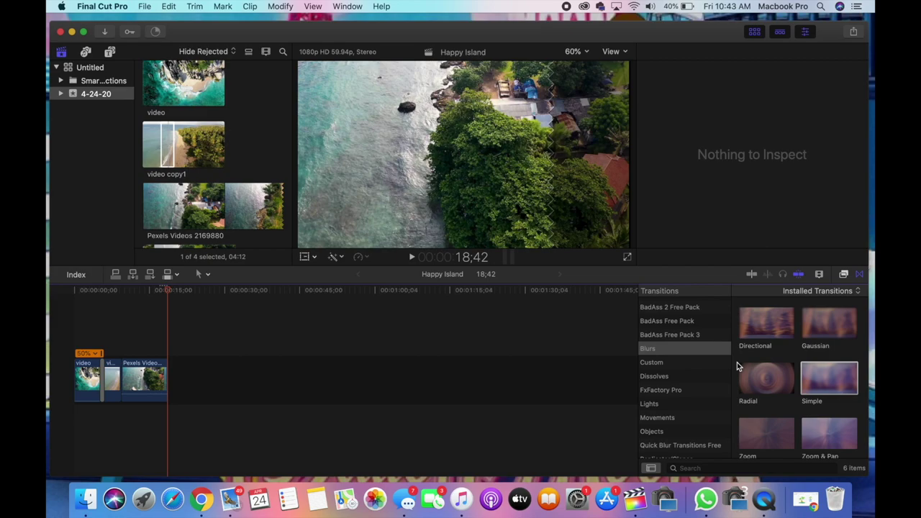
# - Apply the Flow dissolve between video copy1 and the Pexels clip, overlapping the media to create it, and play the result
pyautogui.click(684, 377)
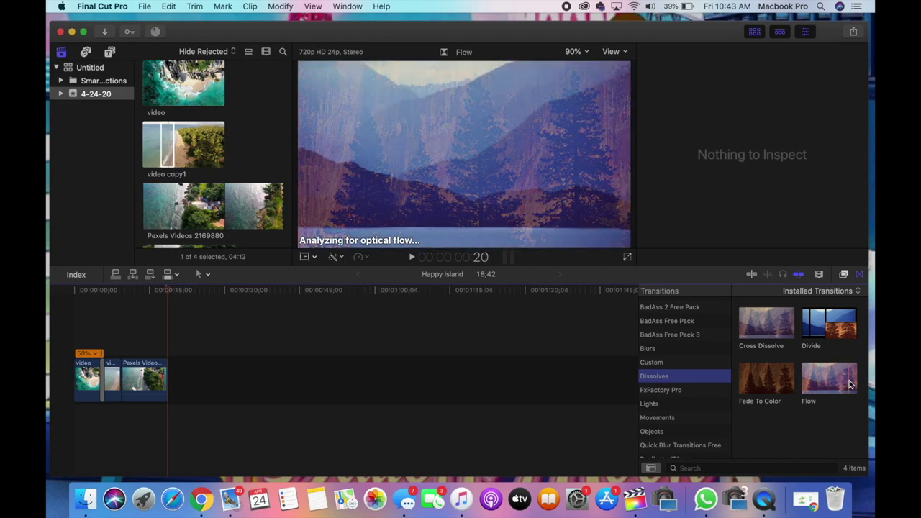
pyautogui.moveTo(853, 386); pyautogui.dragTo(122, 383)
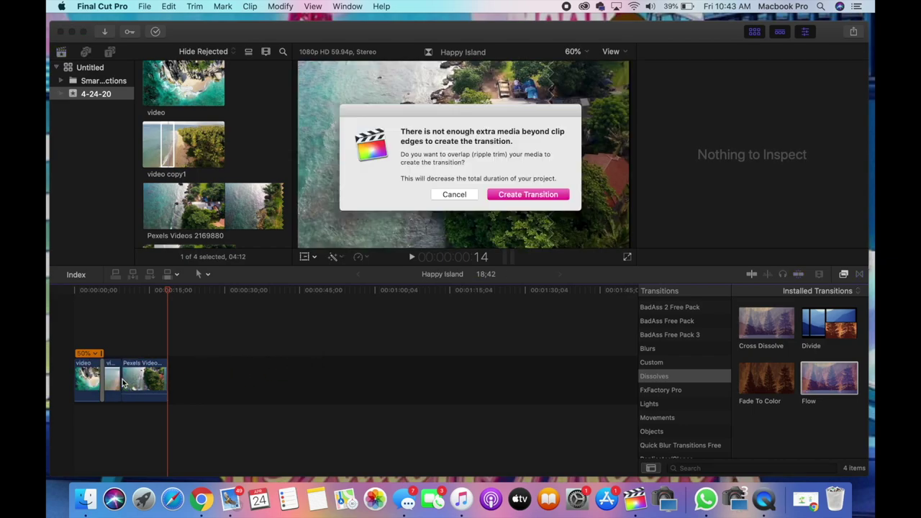
pyautogui.click(495, 193)
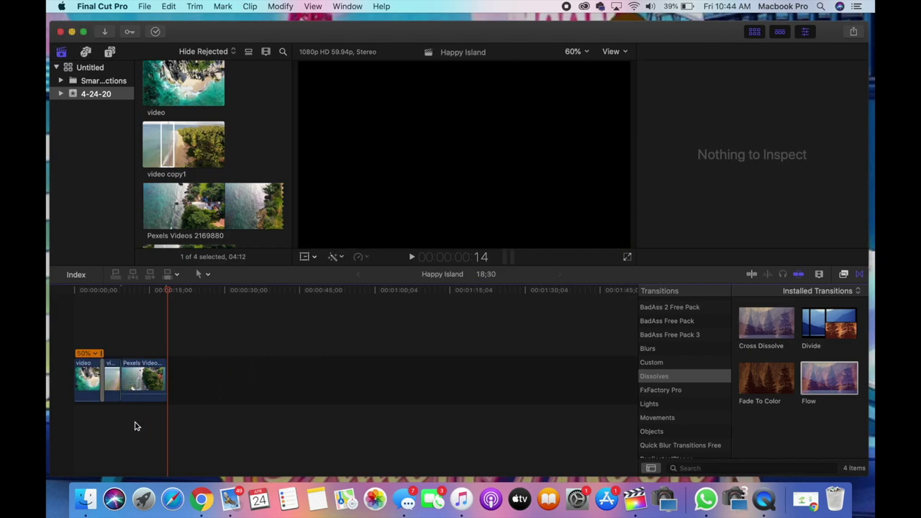
pyautogui.moveTo(170, 290); pyautogui.dragTo(112, 286)
pyautogui.press('super+4')
pyautogui.press('space')
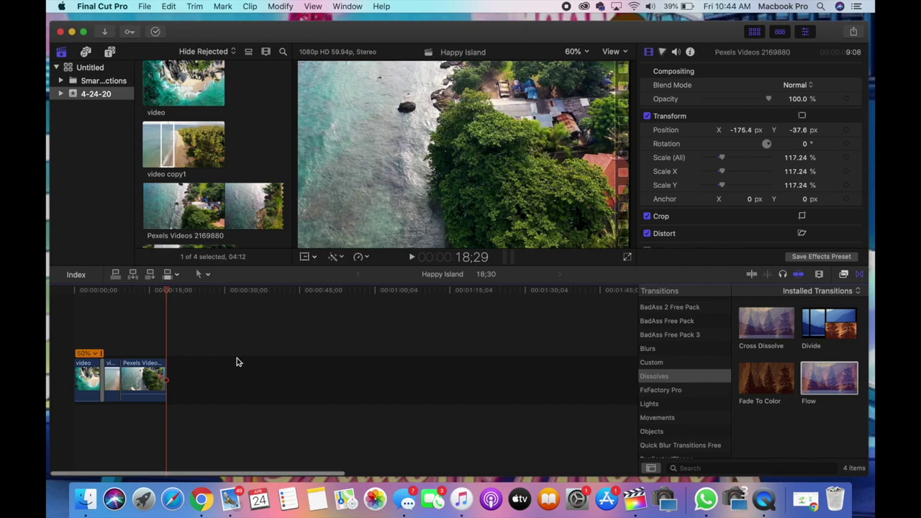
# - Examine the Flow transition between video copy1 and the Pexels clip up close in the timeline
pyautogui.press('super+equal')
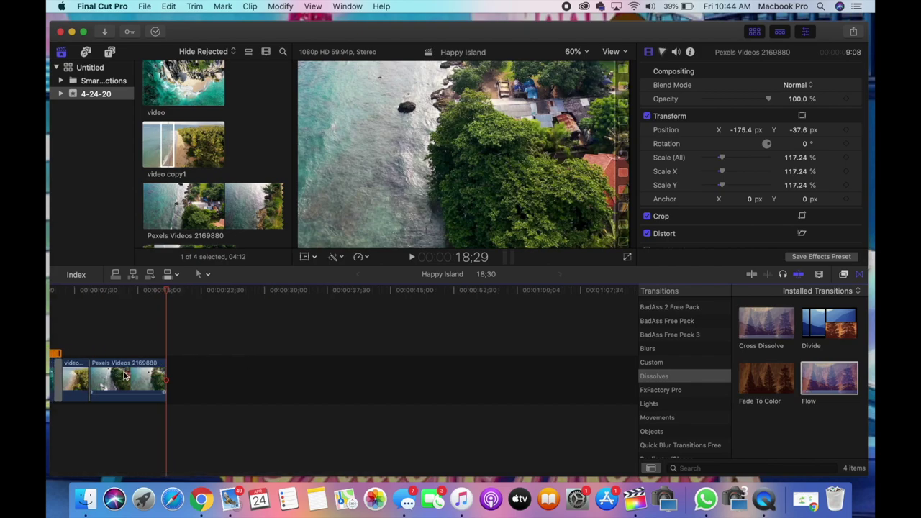
pyautogui.press('super+equal')
pyautogui.press('super+equal')
pyautogui.hscroll(-5, 123, 374)
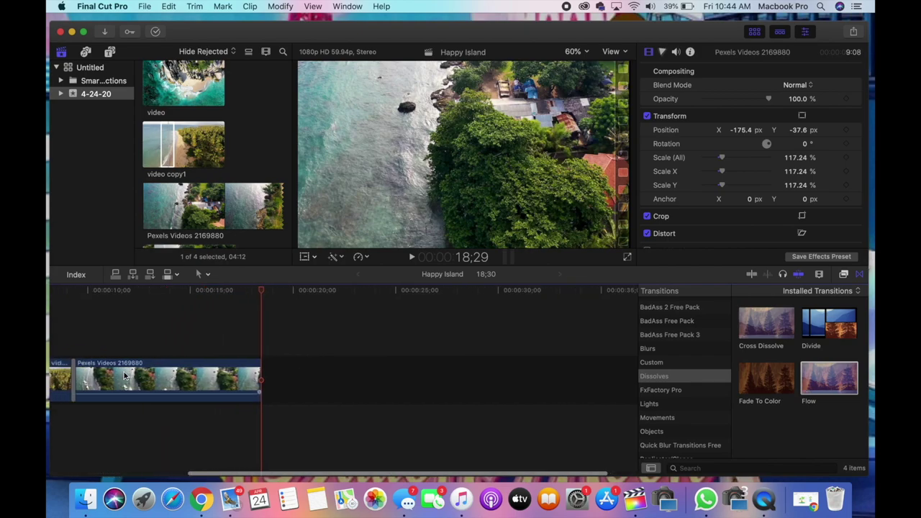
pyautogui.click(141, 383)
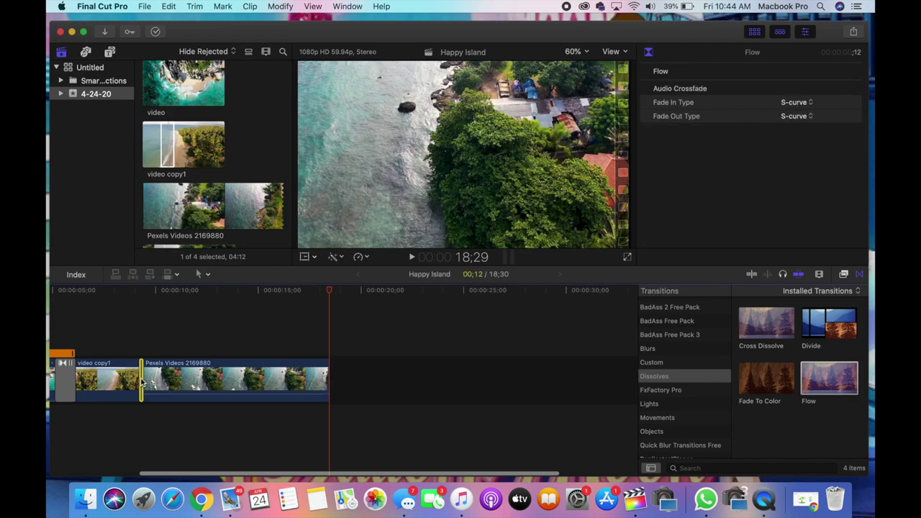
pyautogui.press('super+minus')
pyautogui.press('super+minus')
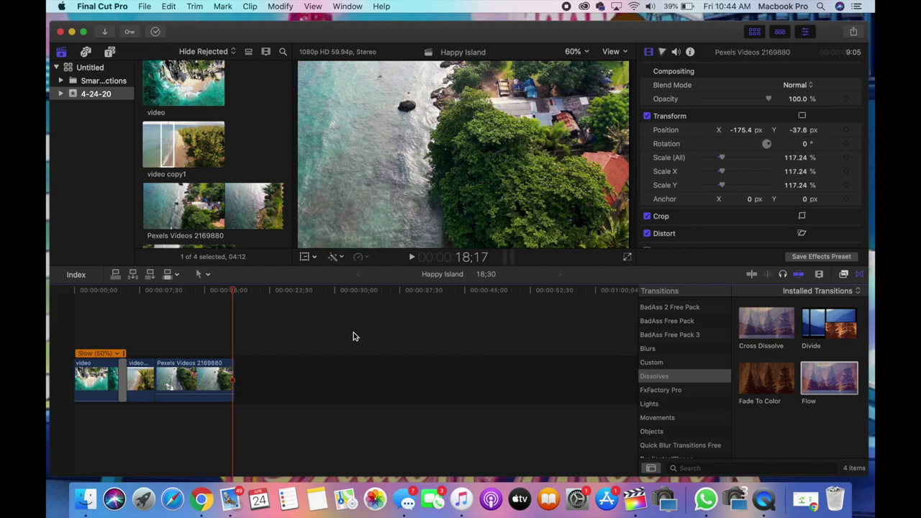
# - Replace the Flow transition before the Pexels clip with the Simple blur transition and play the sequence across it
pyautogui.click(675, 406)
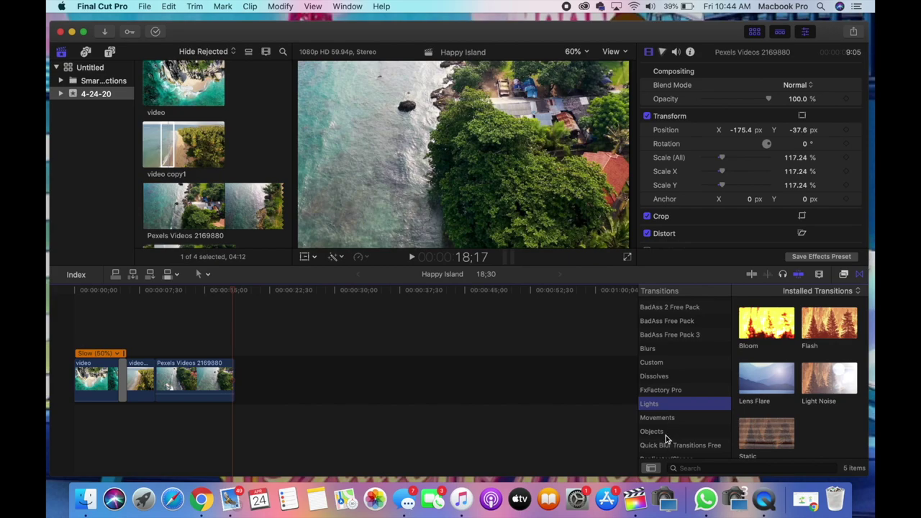
pyautogui.click(665, 434)
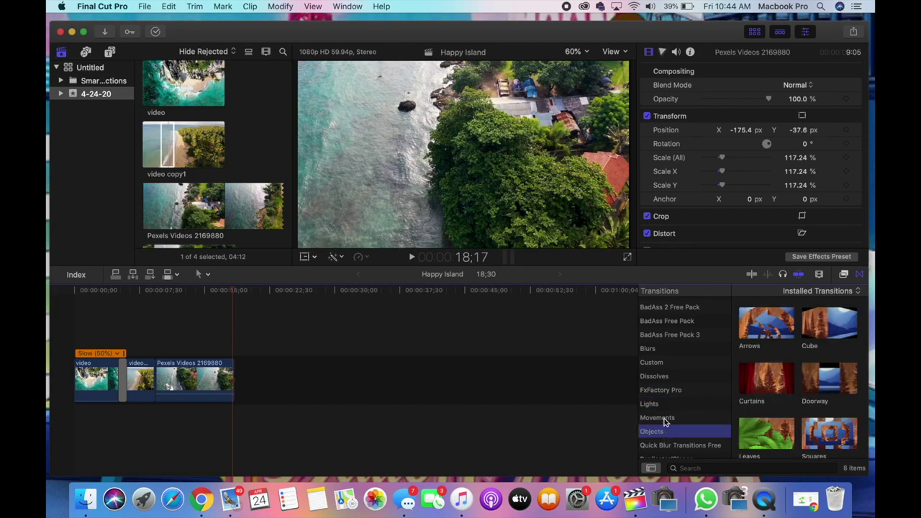
pyautogui.scroll(2, 664, 422)
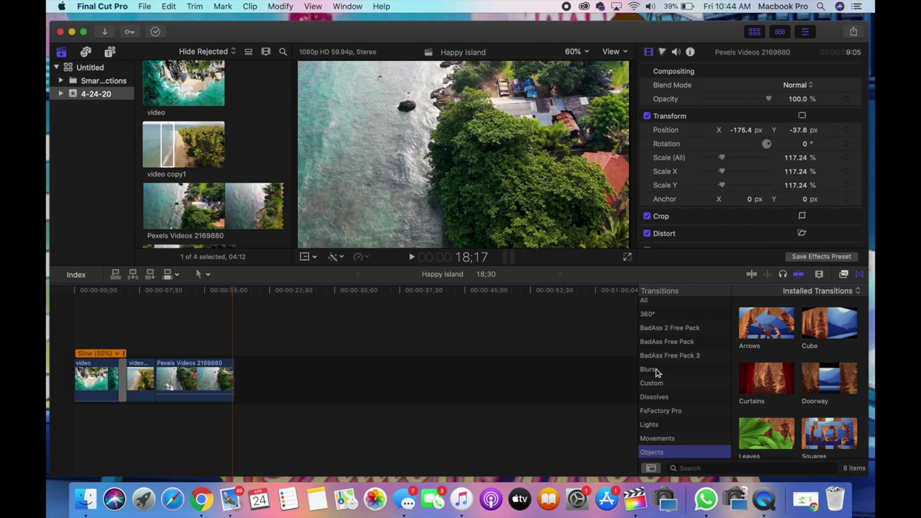
pyautogui.click(664, 356)
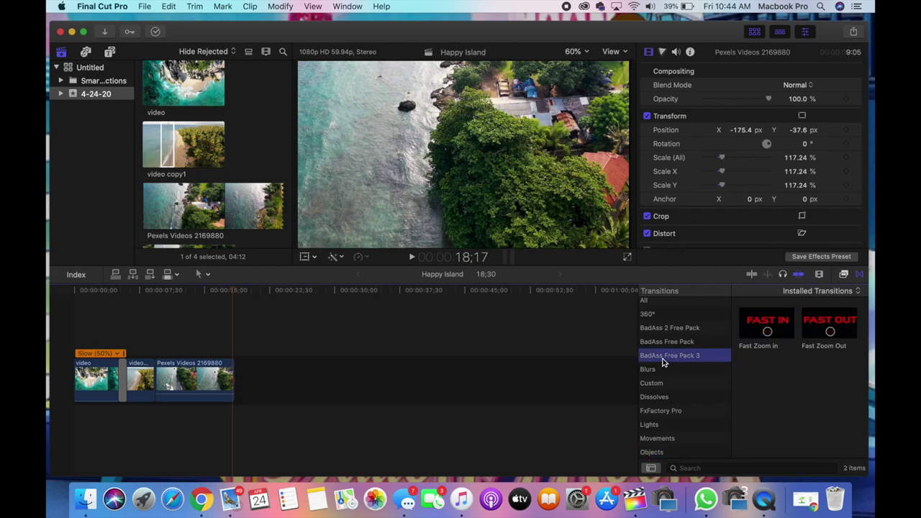
pyautogui.click(666, 343)
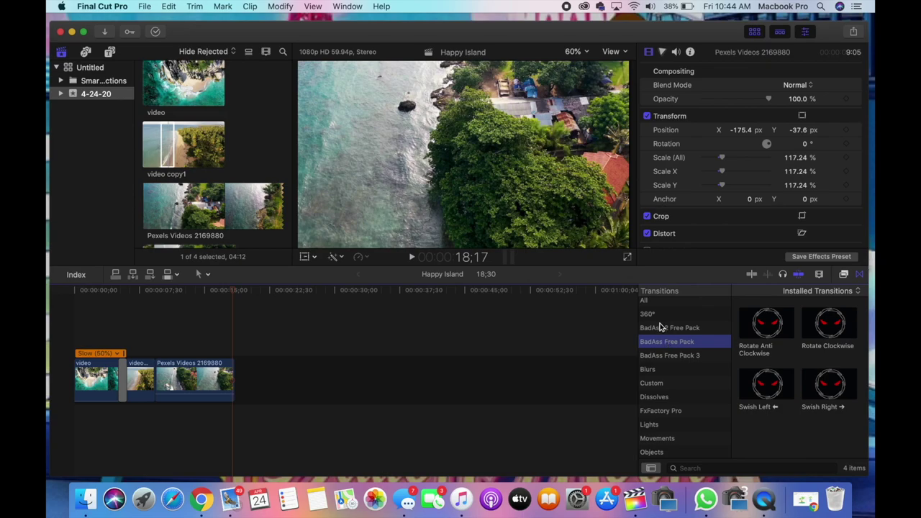
pyautogui.click(663, 372)
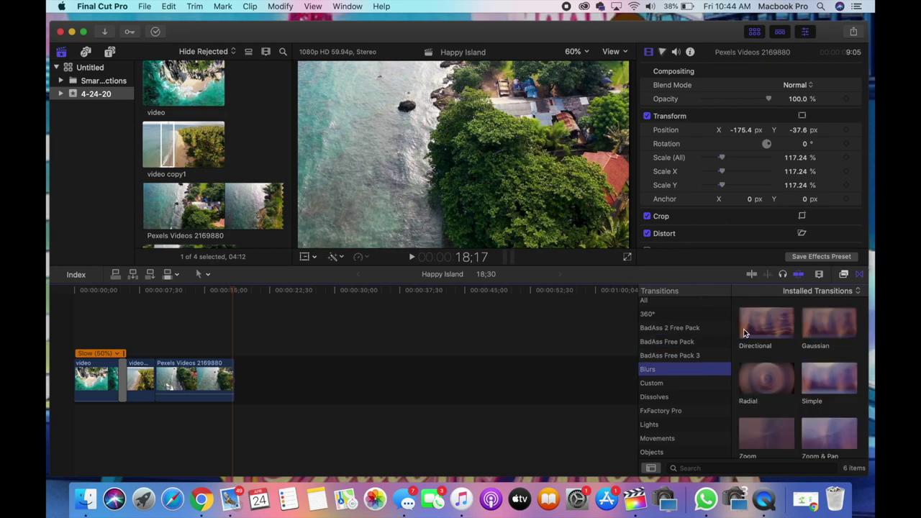
pyautogui.moveTo(829, 385); pyautogui.dragTo(164, 381)
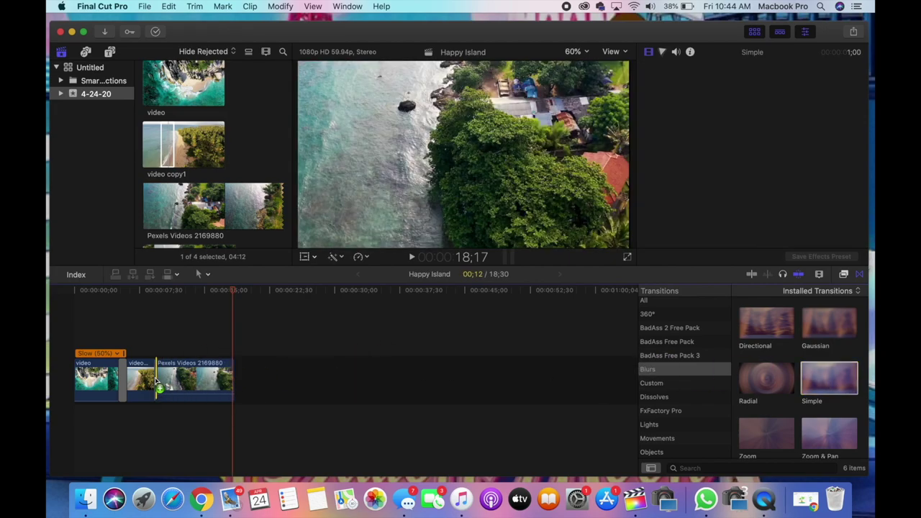
pyautogui.click(139, 290)
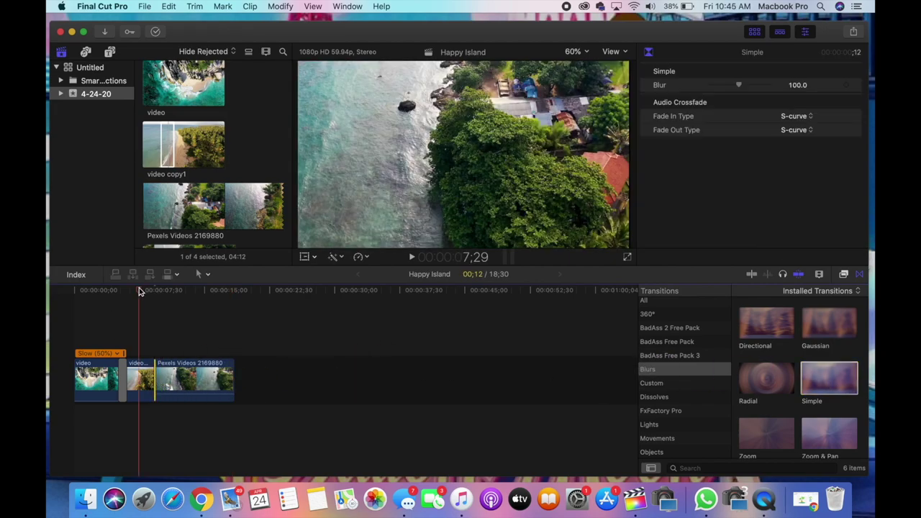
pyautogui.press('space')
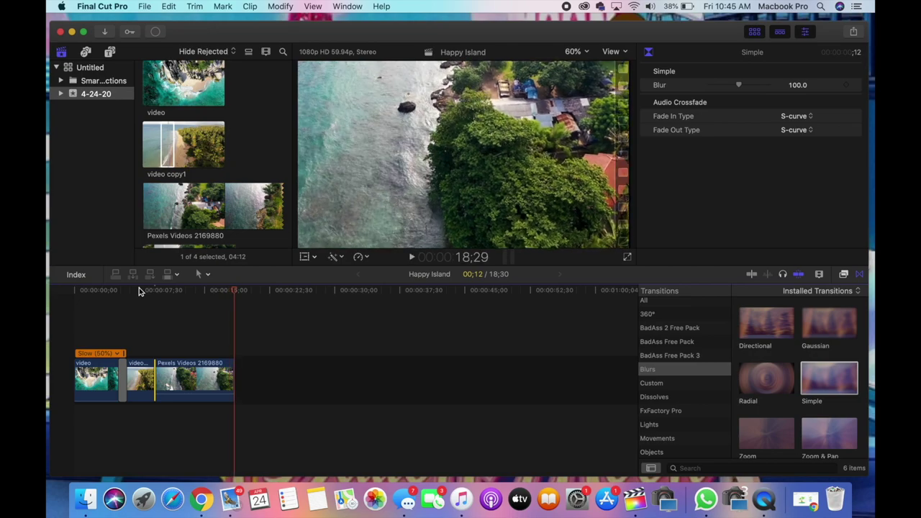
# - Add the Custom title from the Build In/Out titles above the first clip, at the very start of the timeline
pyautogui.press('Home')
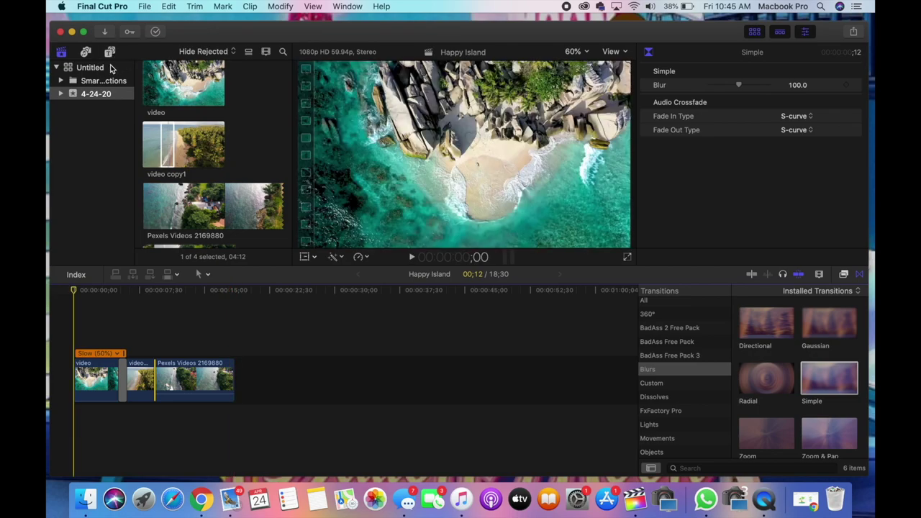
pyautogui.click(110, 54)
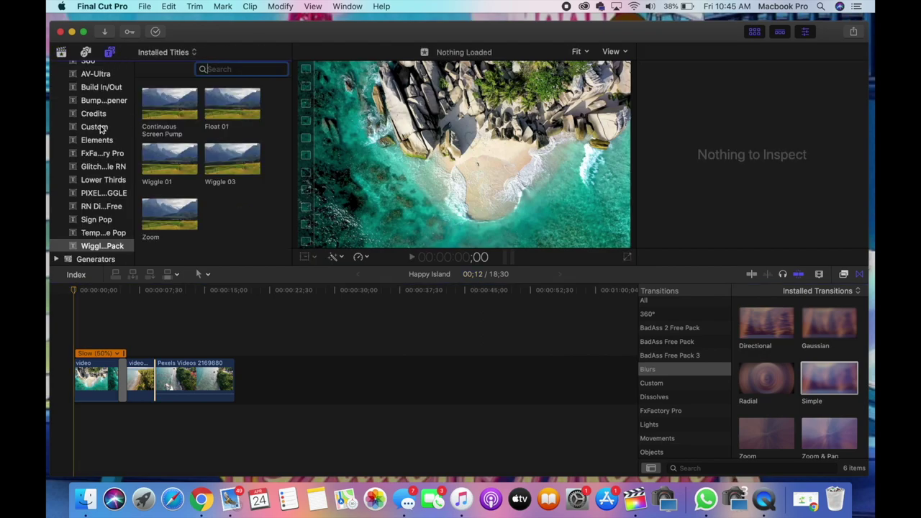
pyautogui.scroll(5, 99, 141)
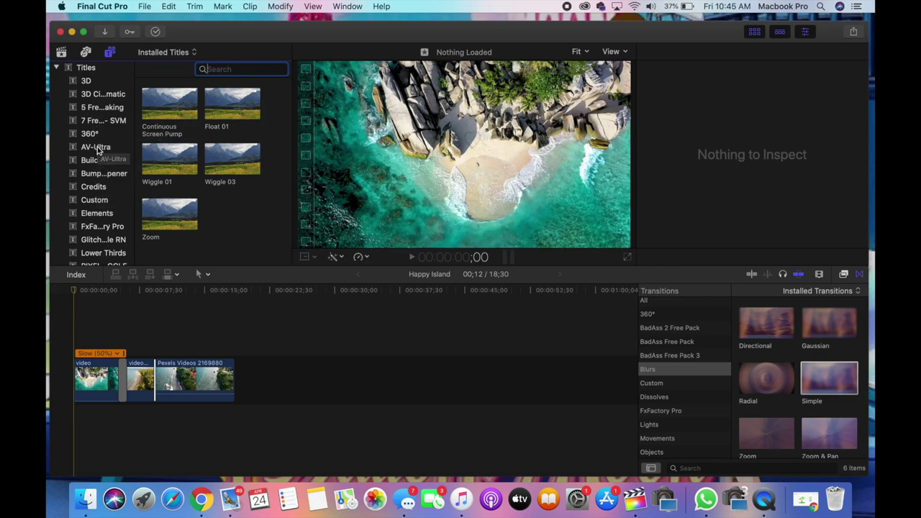
pyautogui.click(98, 162)
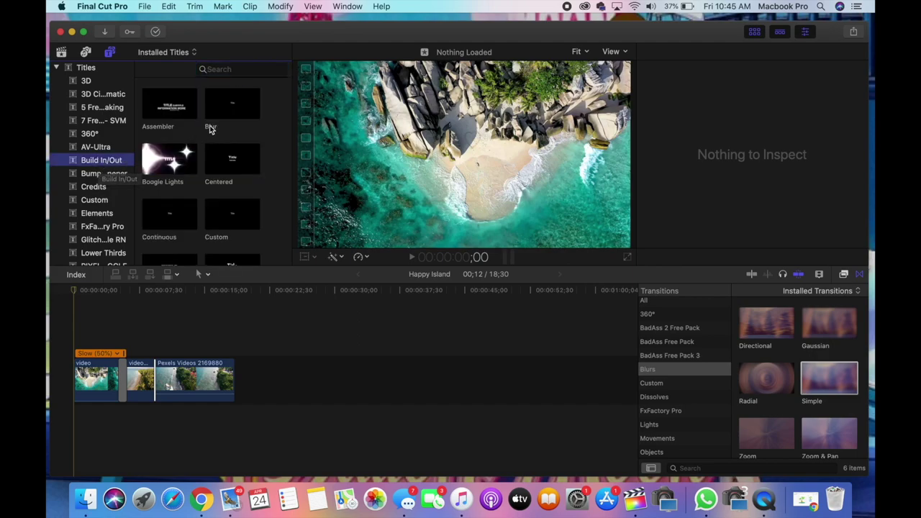
pyautogui.scroll(-2, 212, 126)
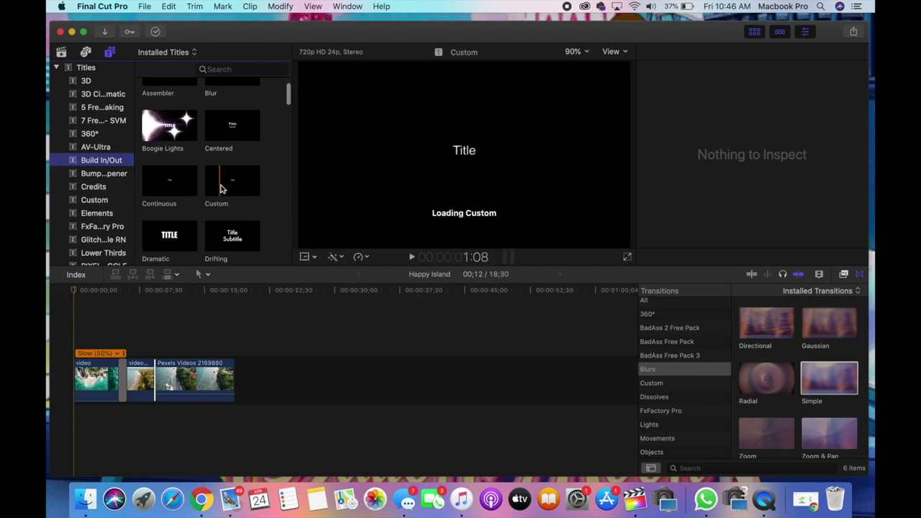
pyautogui.click(223, 185)
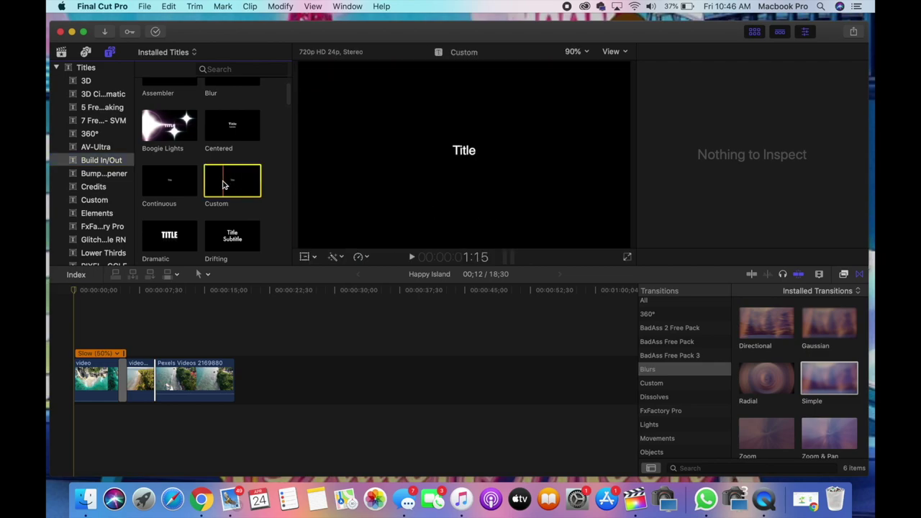
pyautogui.moveTo(223, 185); pyautogui.dragTo(69, 339)
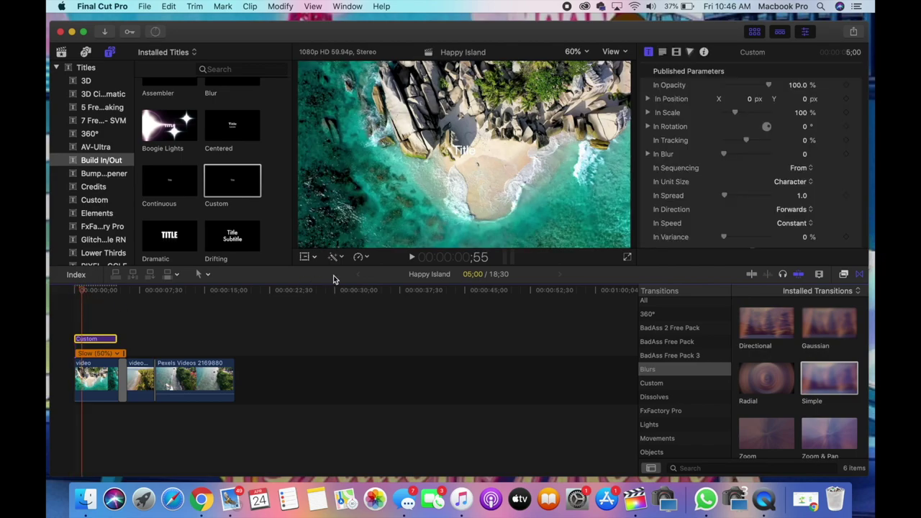
# - Replace the title's placeholder text with "Happy Island"
pyautogui.scroll(-5, 730, 149)
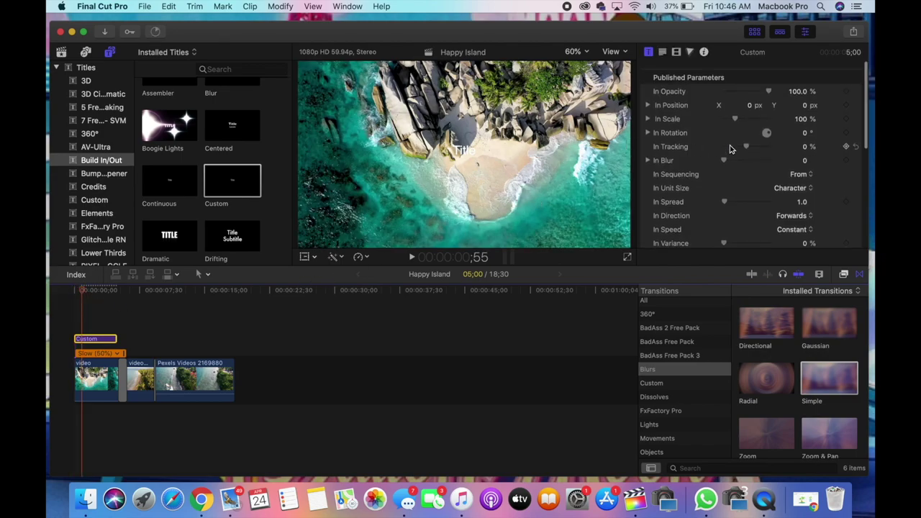
pyautogui.scroll(10, 723, 140)
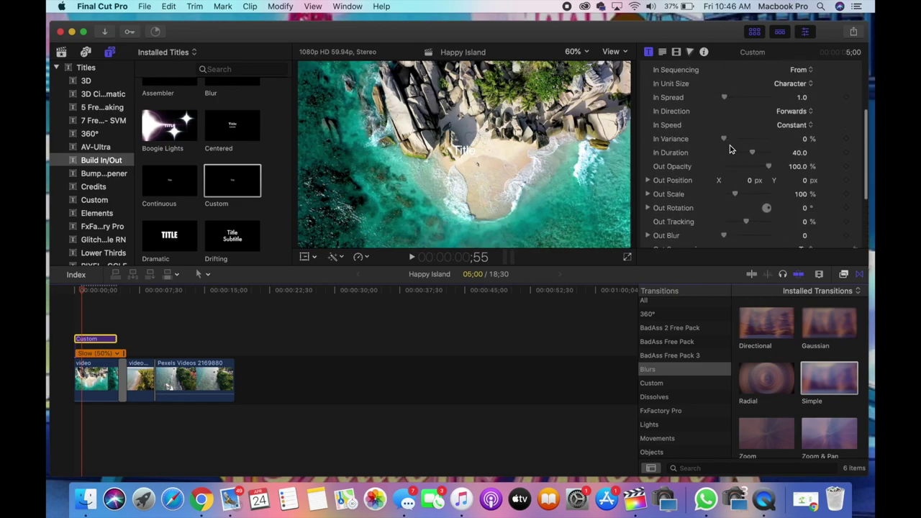
pyautogui.click(662, 53)
pyautogui.click(669, 106)
pyautogui.press('BackSpace')
pyautogui.press('BackSpace')
pyautogui.press('BackSpace')
pyautogui.press('BackSpace')
pyautogui.press('BackSpace')
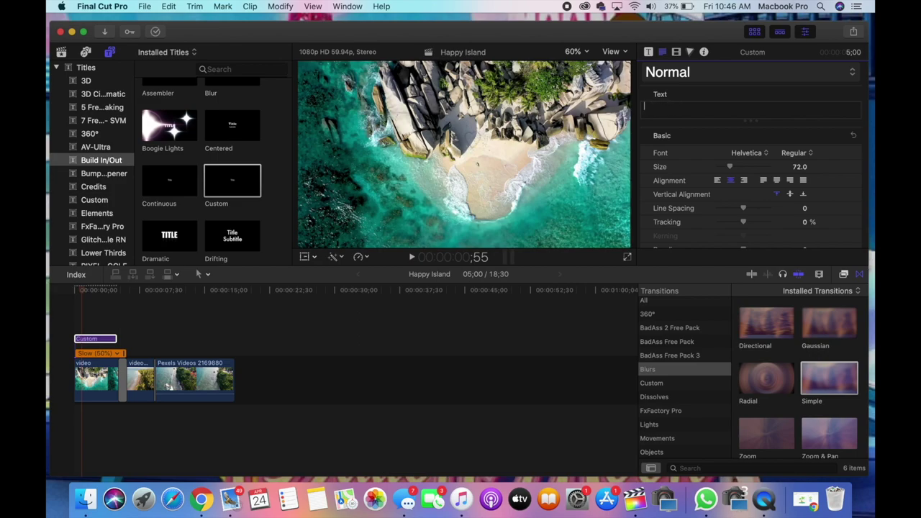
pyautogui.write('Happy')
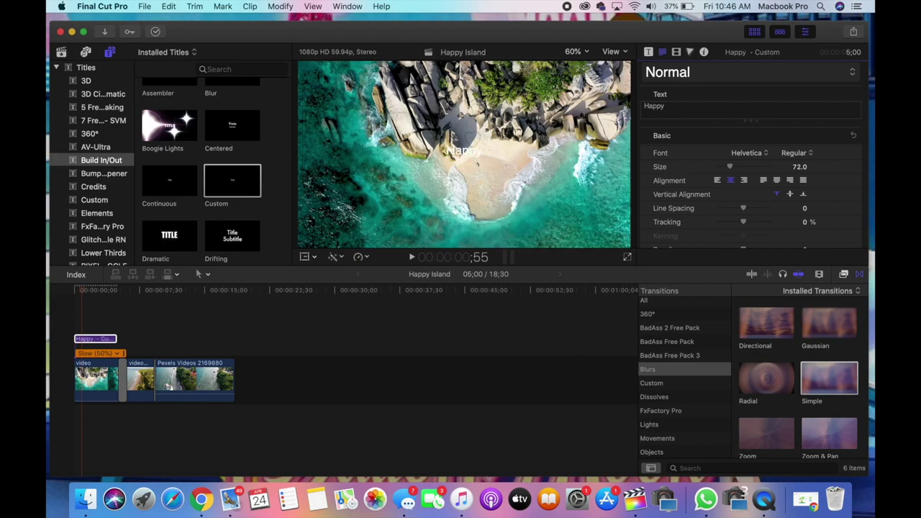
pyautogui.write(' Island')
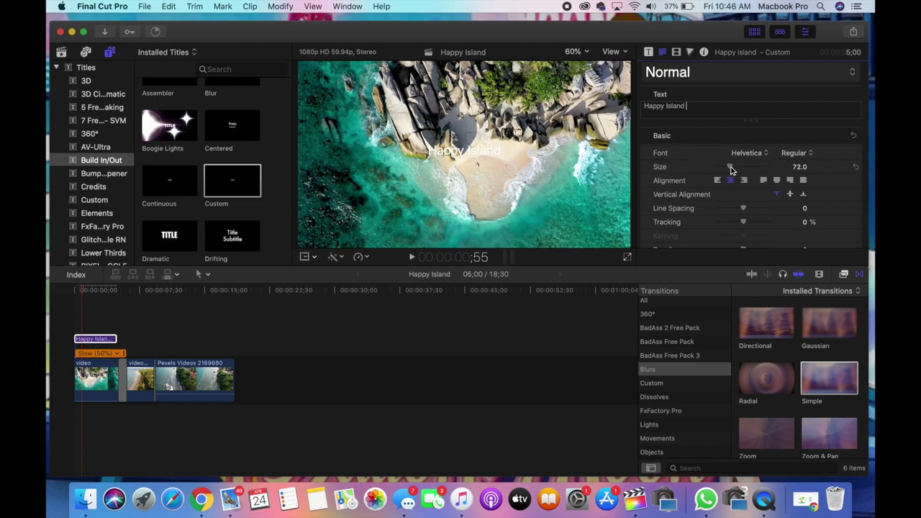
# - Format the Happy Island title in the Hazard! font at size 149 with line spacing of -4
pyautogui.moveTo(730, 167); pyautogui.dragTo(745, 171)
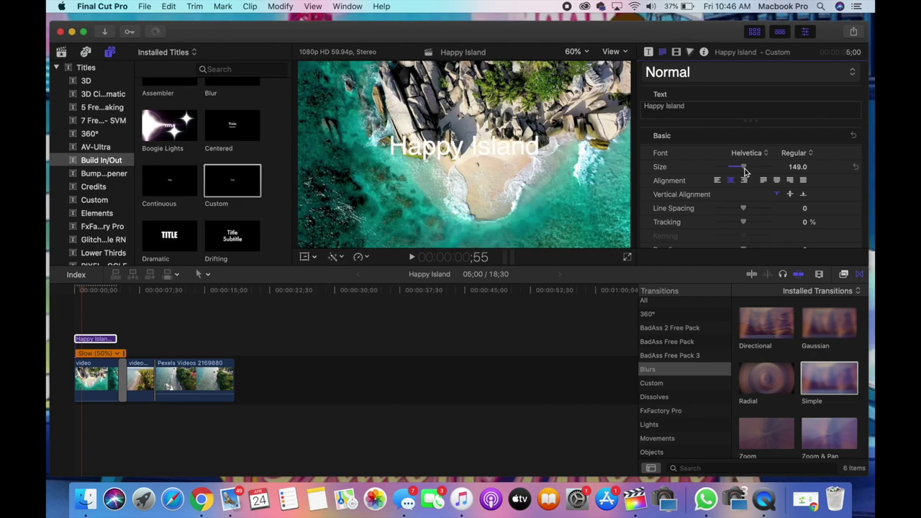
pyautogui.click(754, 153)
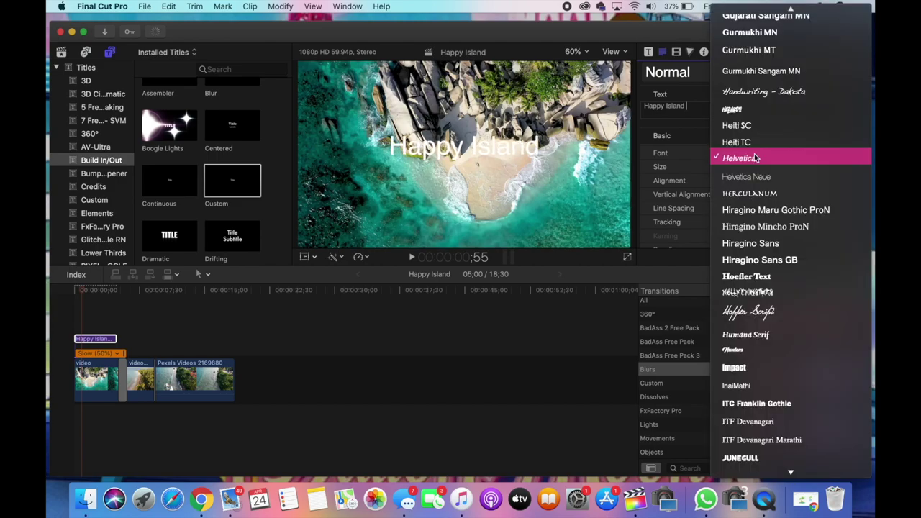
pyautogui.click(751, 110)
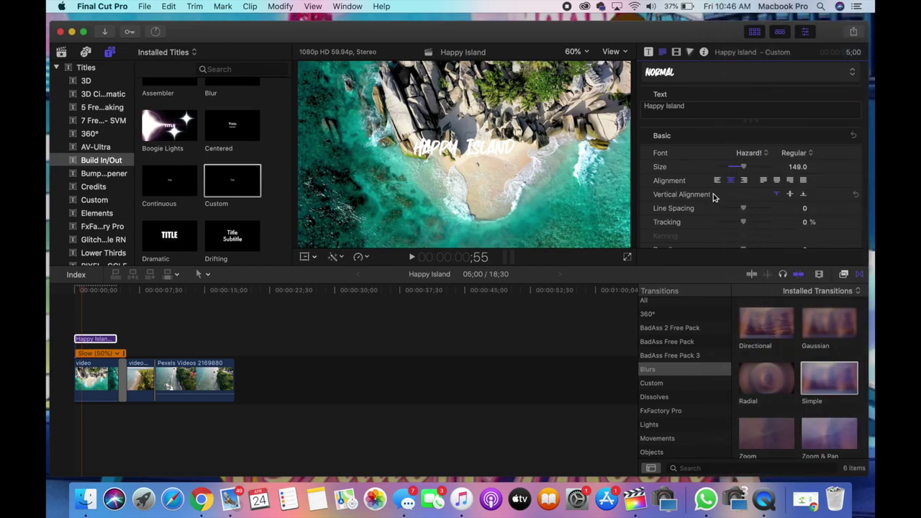
pyautogui.moveTo(743, 208); pyautogui.dragTo(740, 209)
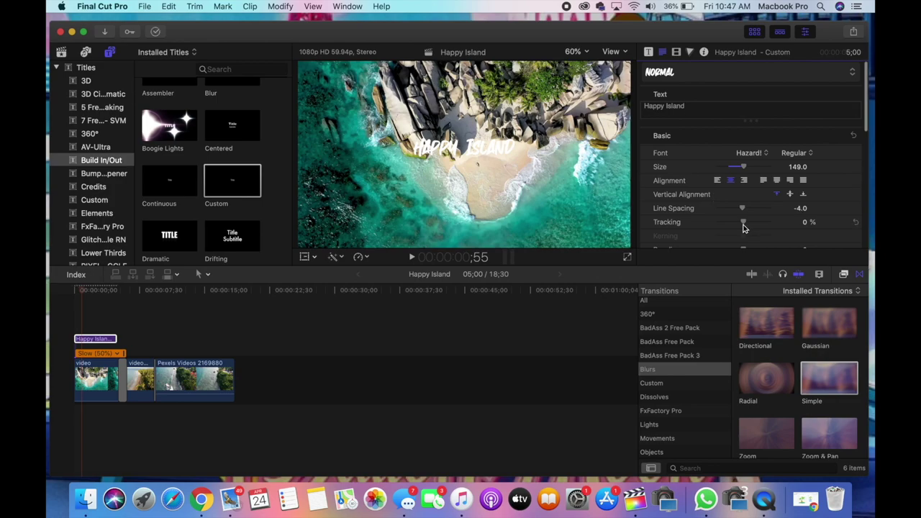
# - Check the title's Face fill settings, then turn on its outline and expand the outline options
pyautogui.scroll(-3, 743, 225)
pyautogui.scroll(-4, 745, 229)
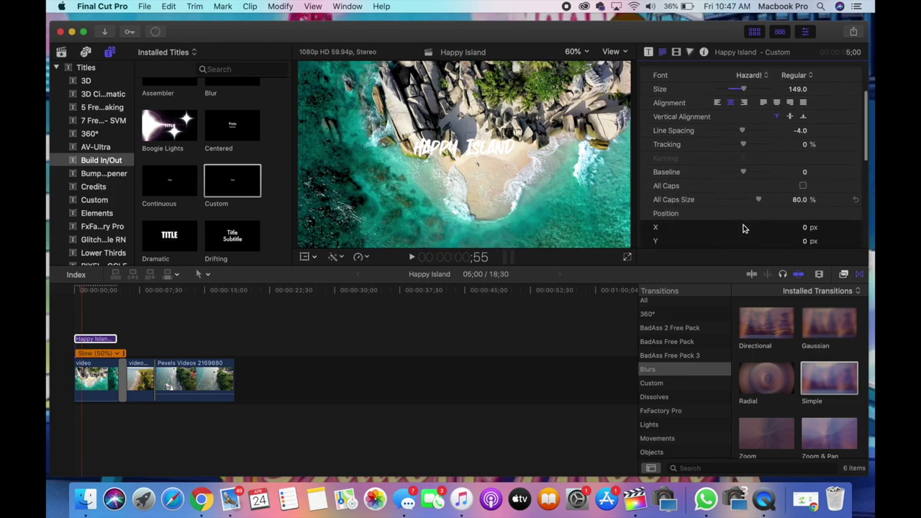
pyautogui.scroll(-10, 745, 228)
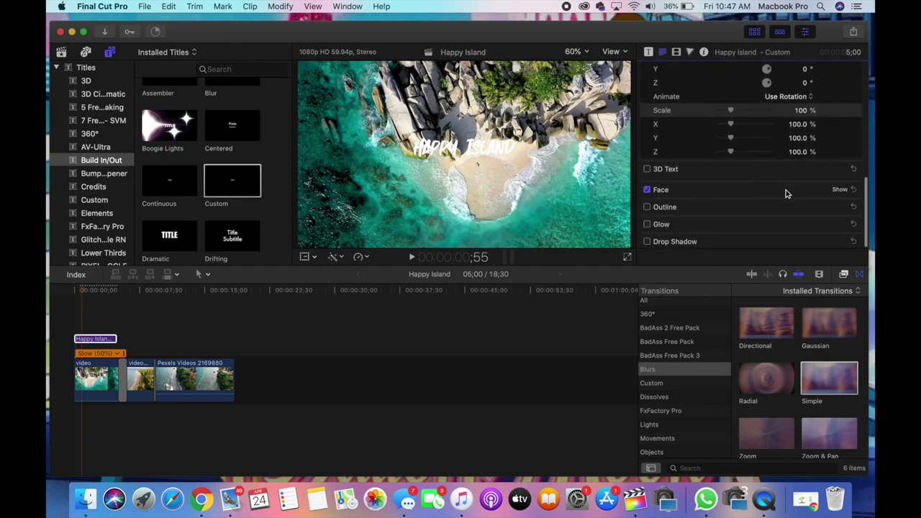
pyautogui.click(840, 190)
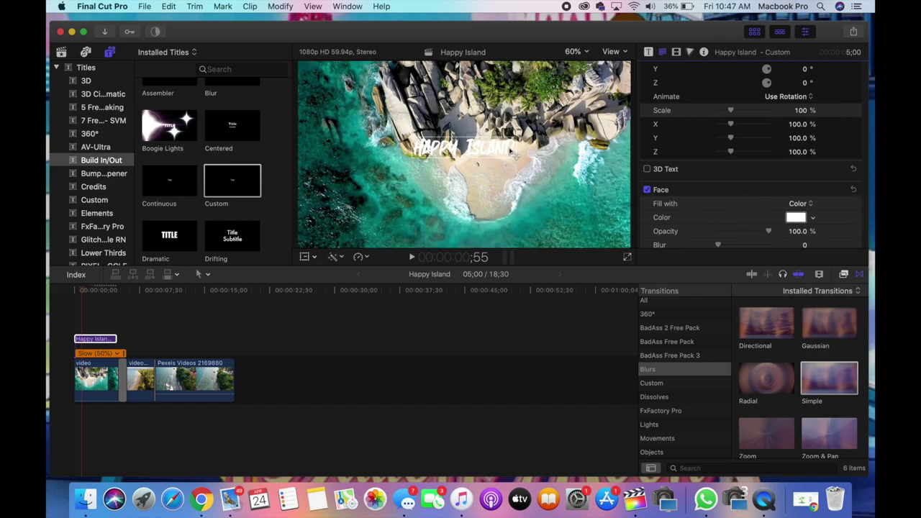
pyautogui.click(842, 189)
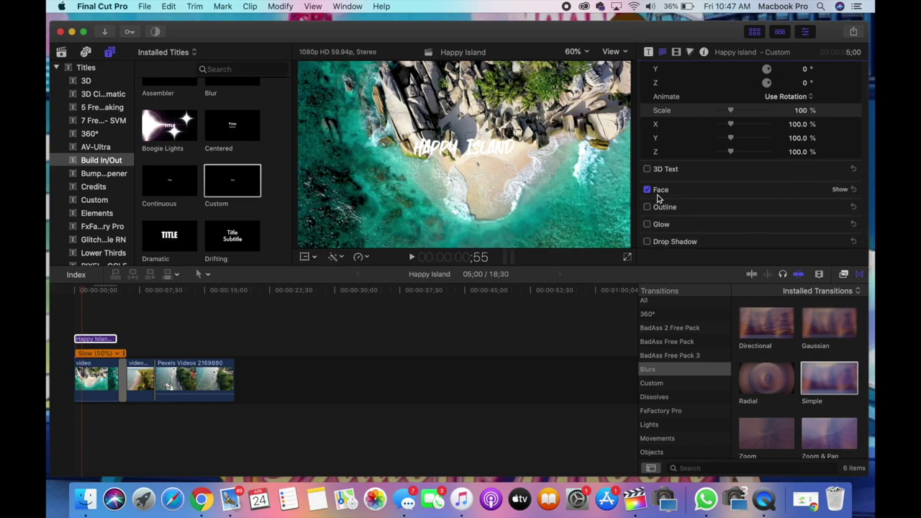
pyautogui.click(647, 207)
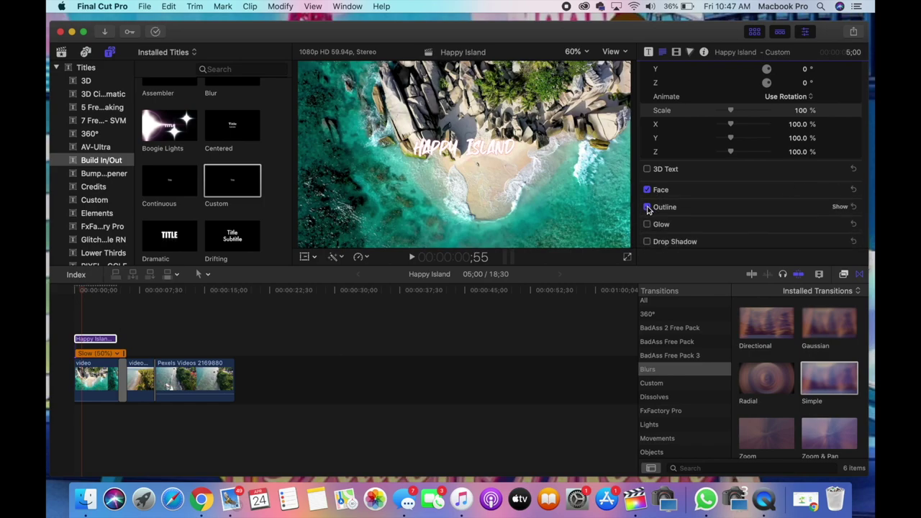
pyautogui.click(841, 208)
pyautogui.scroll(-3, 820, 220)
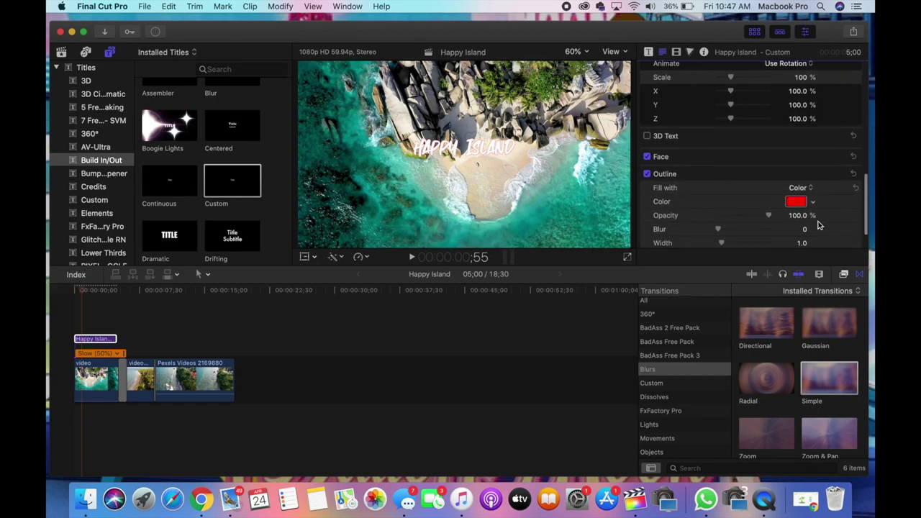
# - Change the title's outline colour to a slightly darkened blue and close the colour picker
pyautogui.click(796, 190)
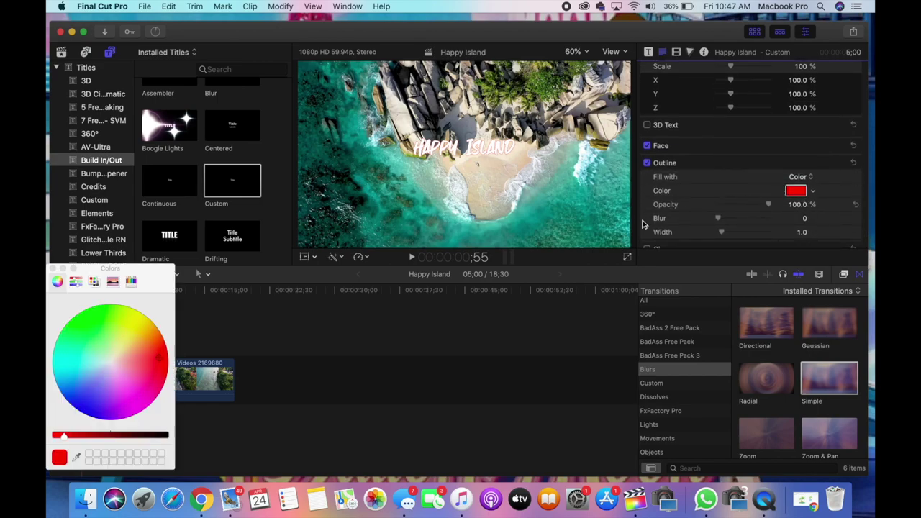
pyautogui.moveTo(158, 360); pyautogui.dragTo(88, 401)
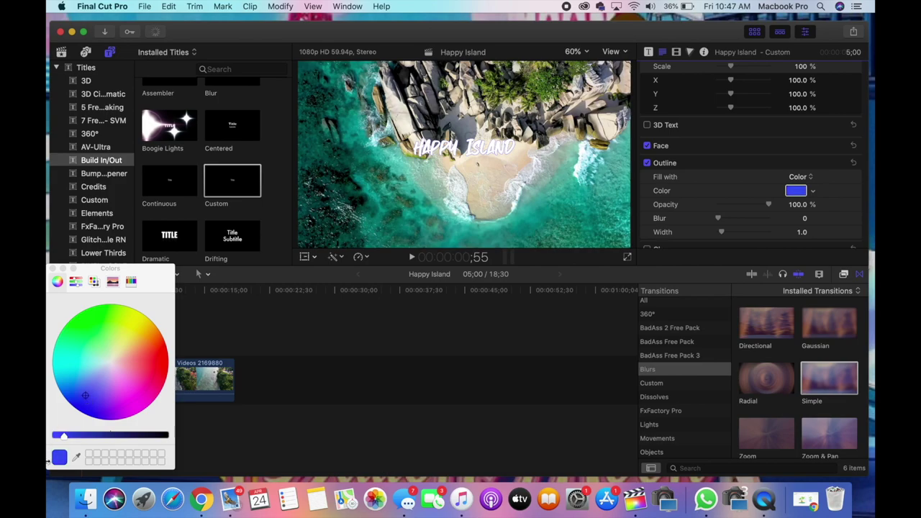
pyautogui.moveTo(63, 441)
pyautogui.mouseDown()
pyautogui.moveTo(53, 440)
pyautogui.moveTo(74, 442)
pyautogui.mouseUp()
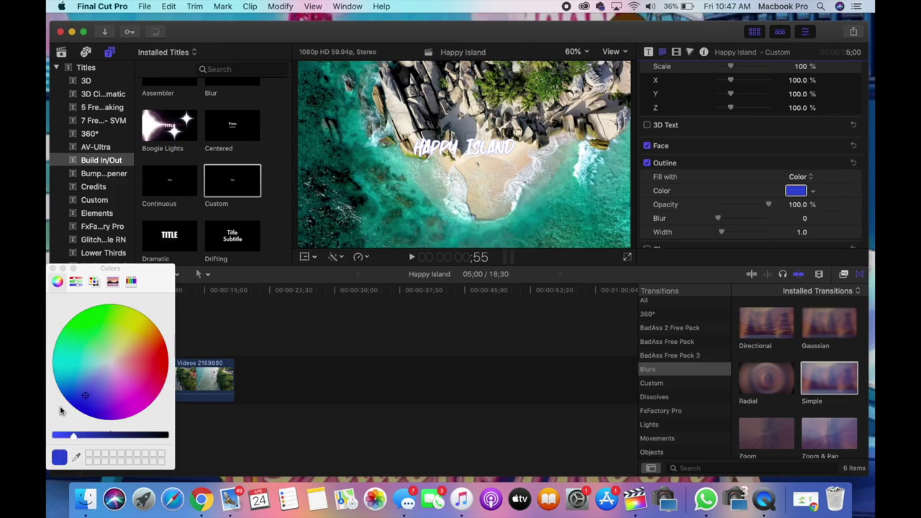
pyautogui.click(51, 267)
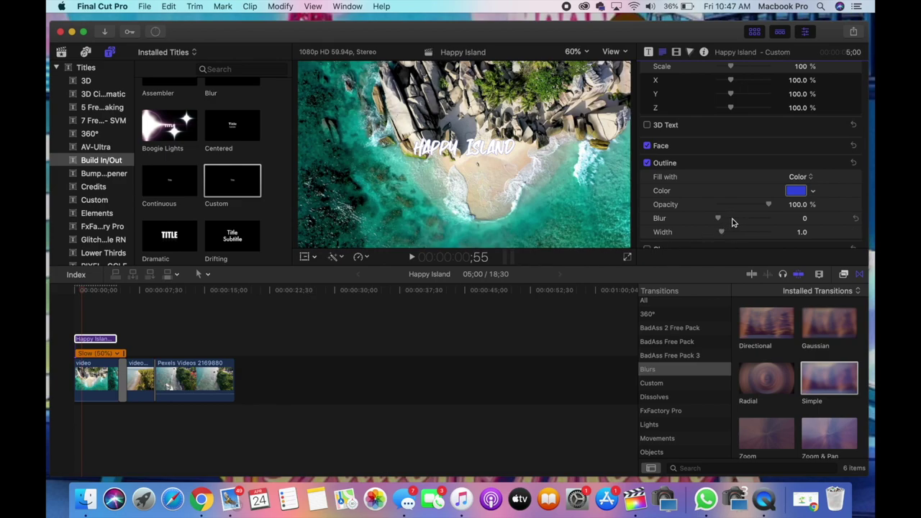
# - Set the title outline's width to 3.0 and its blur to 0.9
pyautogui.scroll(-1, 727, 220)
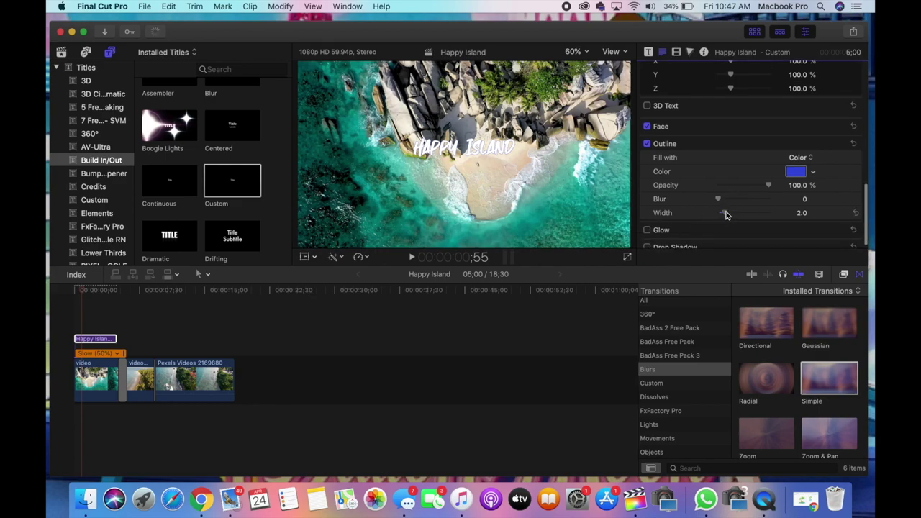
pyautogui.moveTo(725, 215); pyautogui.dragTo(729, 214)
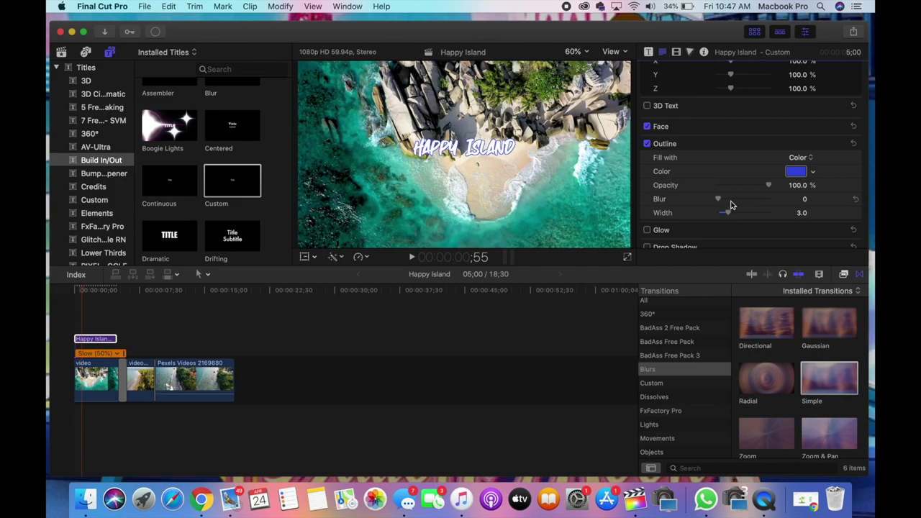
pyautogui.moveTo(720, 202)
pyautogui.mouseDown()
pyautogui.moveTo(731, 202)
pyautogui.moveTo(722, 203)
pyautogui.mouseUp()
# - Shift the title's outline colour to a lighter sky blue and close the colour picker
pyautogui.click(797, 172)
pyautogui.moveTo(85, 398); pyautogui.dragTo(75, 391)
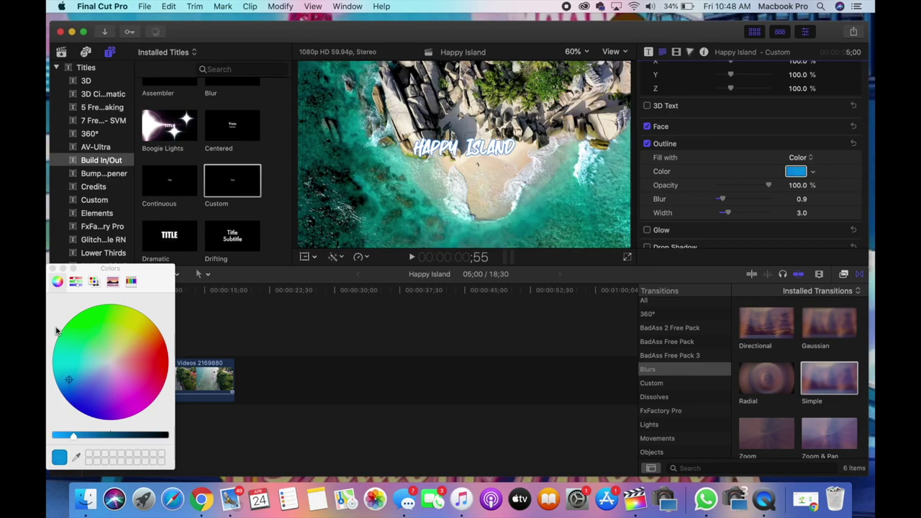
pyautogui.click(52, 267)
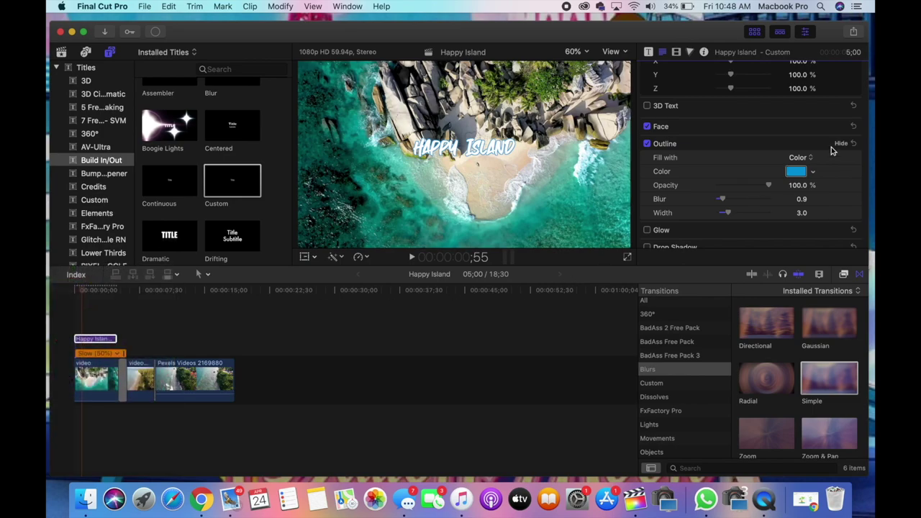
# - Turn on the title's glow and change its colour to bright turquoise
pyautogui.scroll(-1, 713, 202)
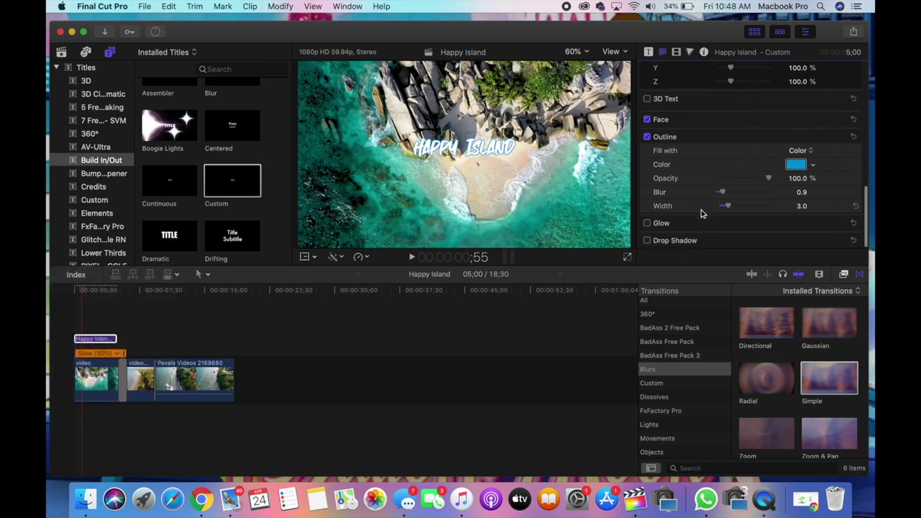
pyautogui.click(647, 225)
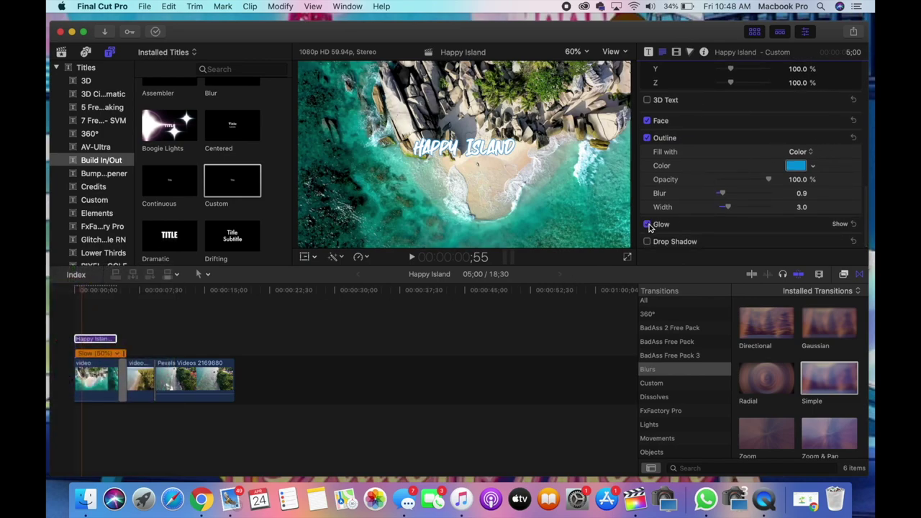
pyautogui.click(843, 225)
pyautogui.scroll(-3, 835, 214)
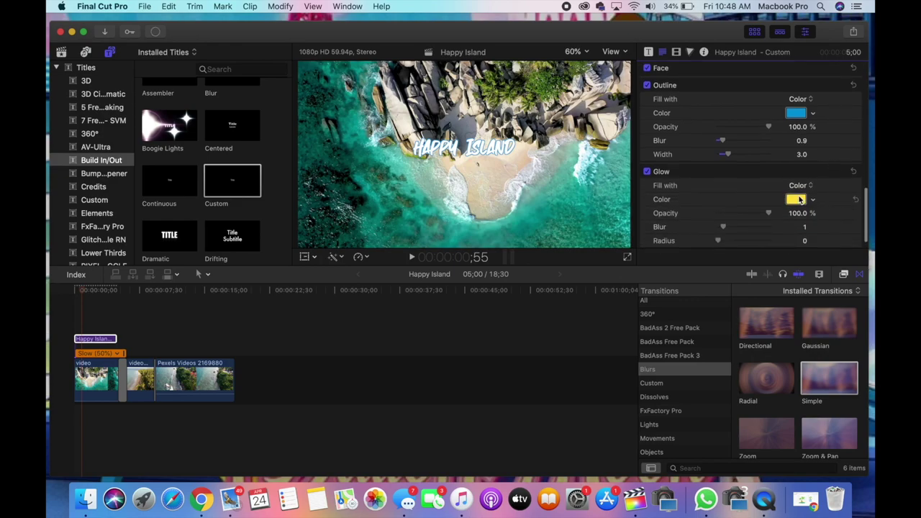
pyautogui.click(796, 200)
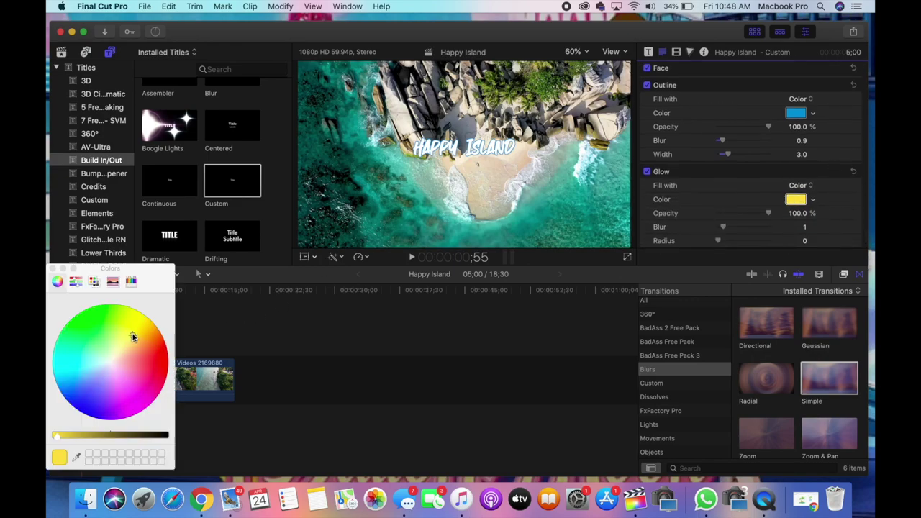
pyautogui.click(91, 360)
pyautogui.moveTo(81, 359); pyautogui.dragTo(79, 358)
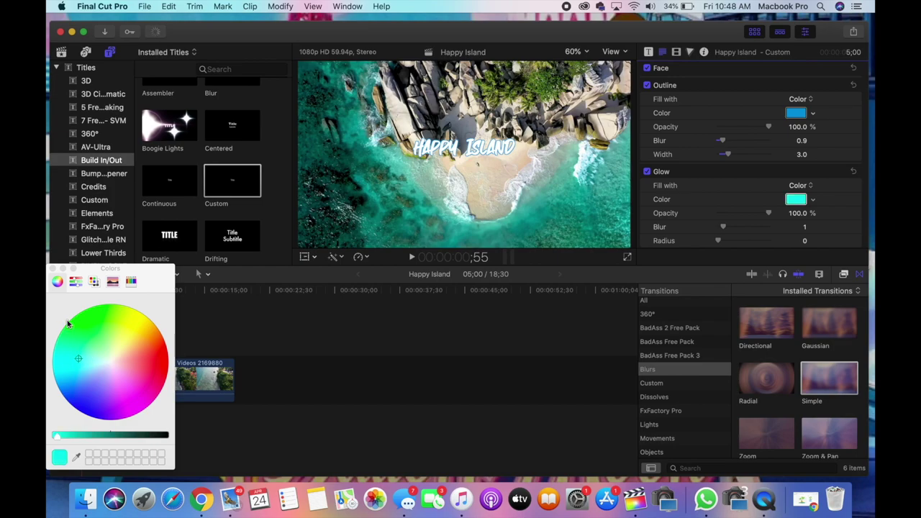
# - Close the colour picker and set the title glow's radius to 5.0
pyautogui.click(51, 268)
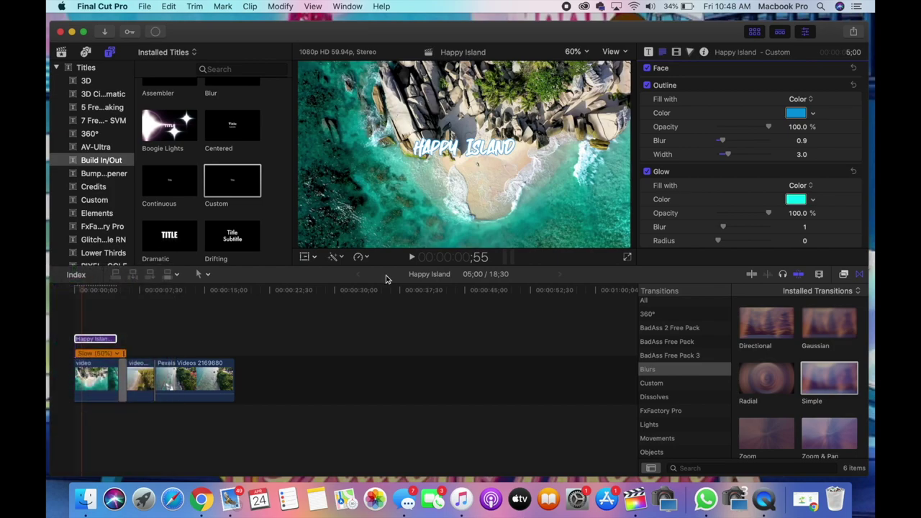
pyautogui.scroll(-2, 680, 223)
pyautogui.moveTo(718, 228)
pyautogui.mouseDown()
pyautogui.moveTo(744, 225)
pyautogui.moveTo(717, 225)
pyautogui.mouseUp()
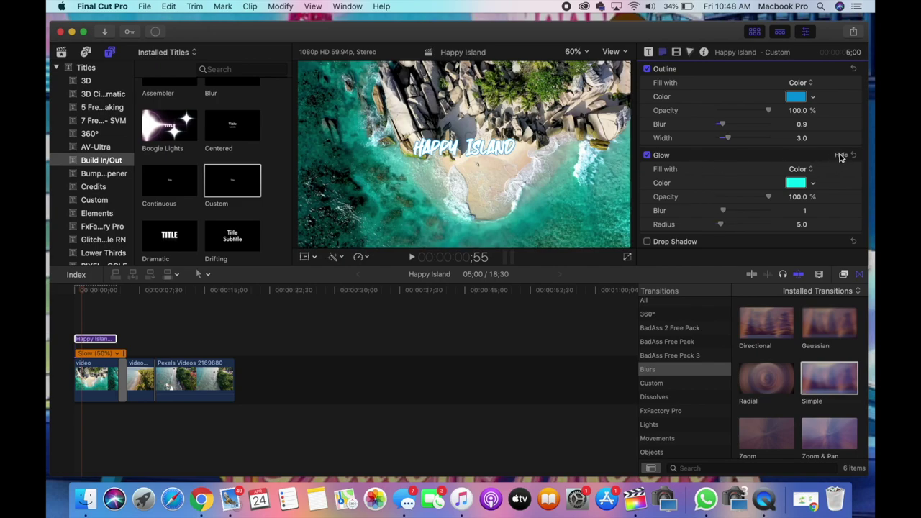
# - Enlarge the Happy Island title to size 237 and move it slightly down to about X 1 px, Y -47 px
pyautogui.scroll(5, 838, 157)
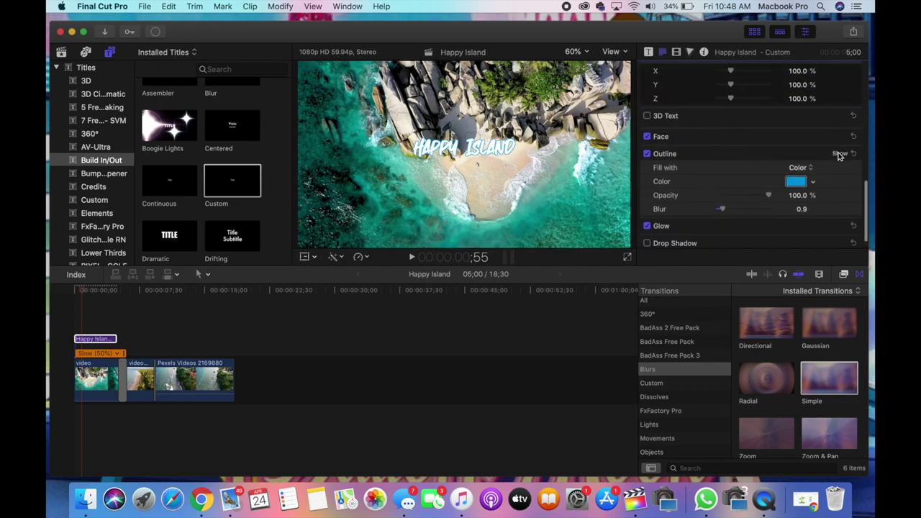
pyautogui.scroll(15, 838, 157)
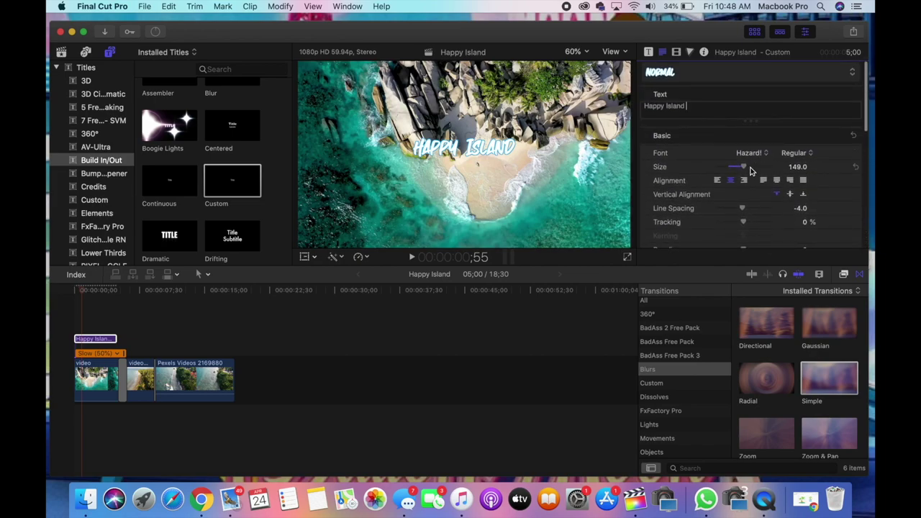
pyautogui.moveTo(744, 167); pyautogui.dragTo(761, 170)
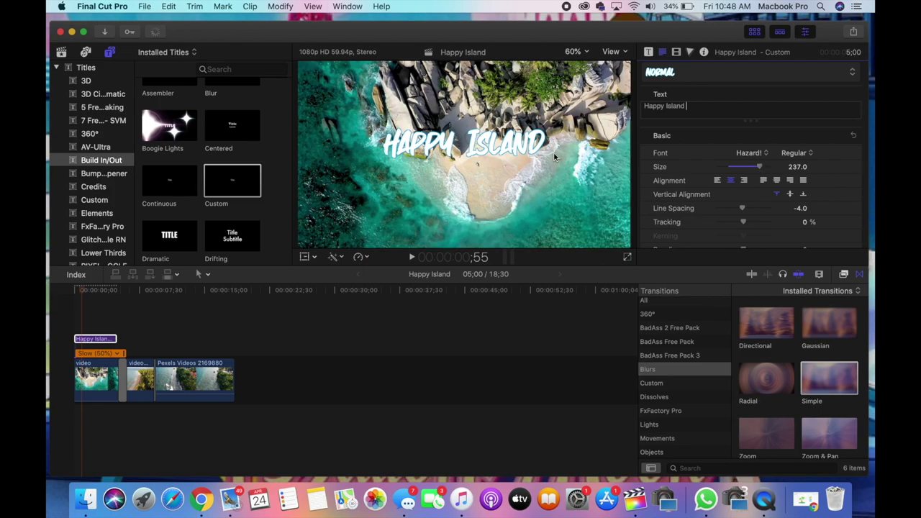
pyautogui.moveTo(524, 142)
pyautogui.mouseDown()
pyautogui.moveTo(519, 164)
pyautogui.moveTo(523, 146)
pyautogui.mouseUp()
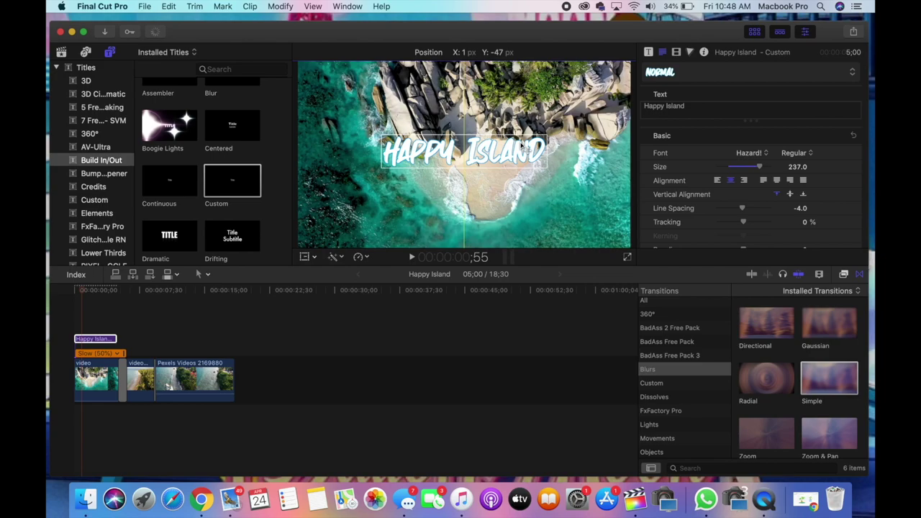
pyautogui.moveTo(522, 146); pyautogui.dragTo(523, 146)
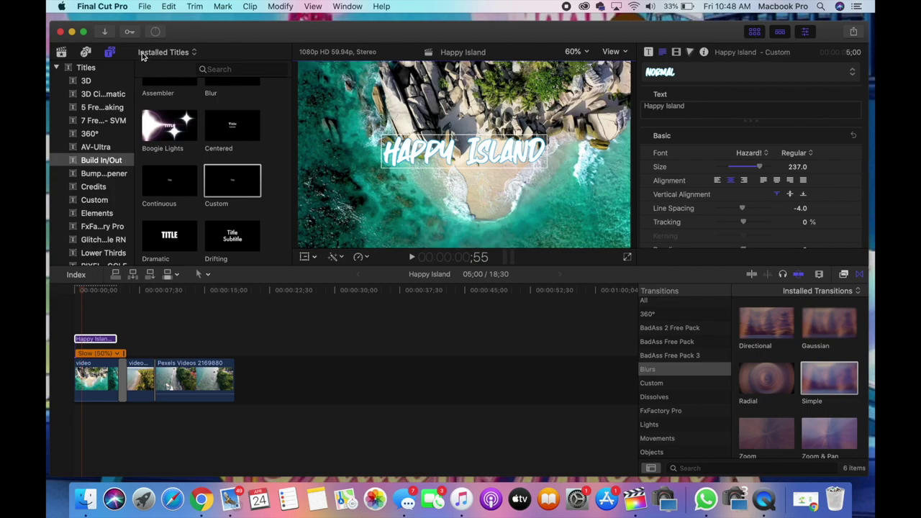
# - Import the island-with-palm-trees PNG image from the Desktop into the 4-24-20 event
pyautogui.click(61, 52)
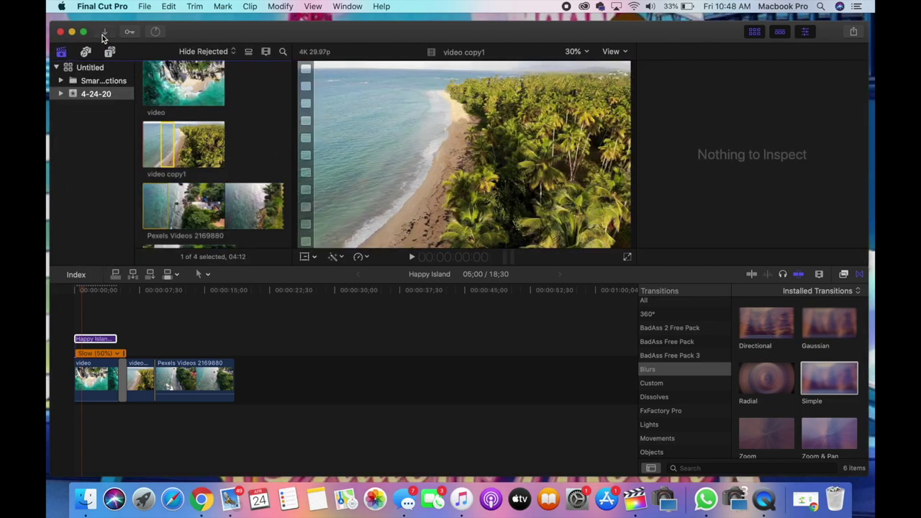
pyautogui.click(103, 33)
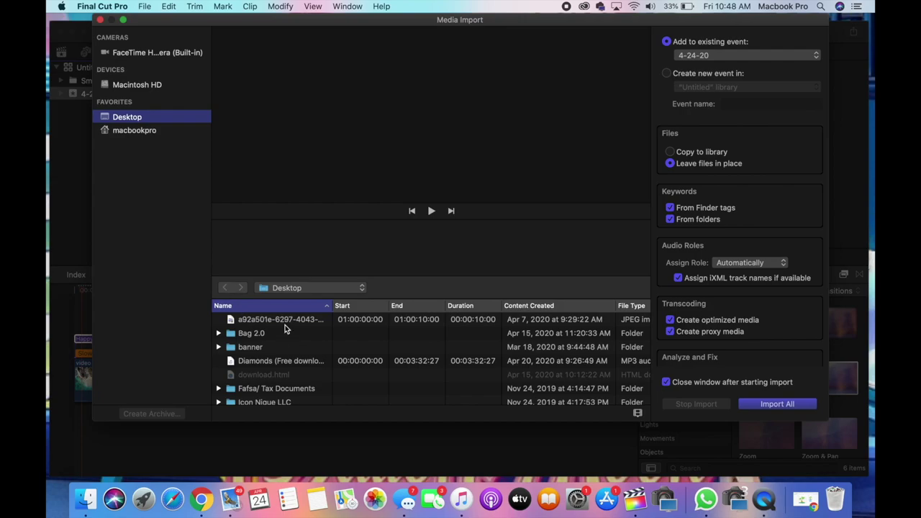
pyautogui.scroll(-3, 277, 344)
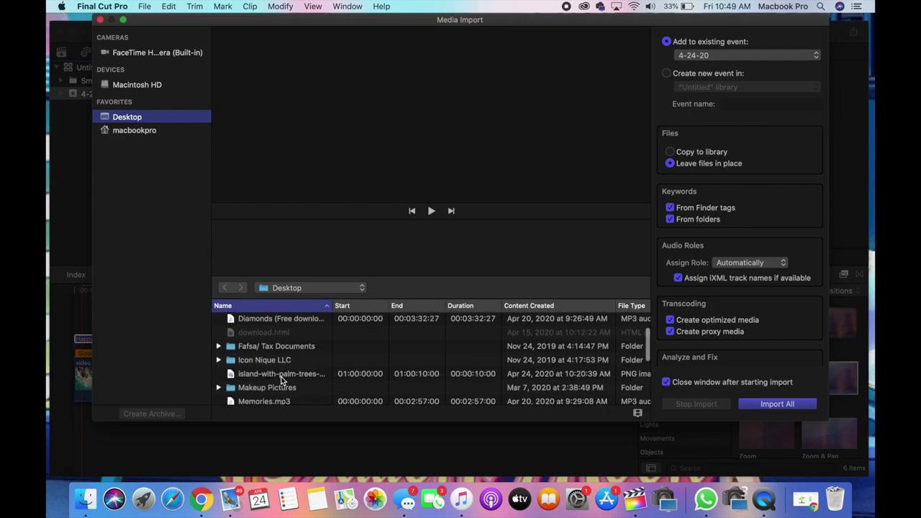
pyautogui.click(282, 375)
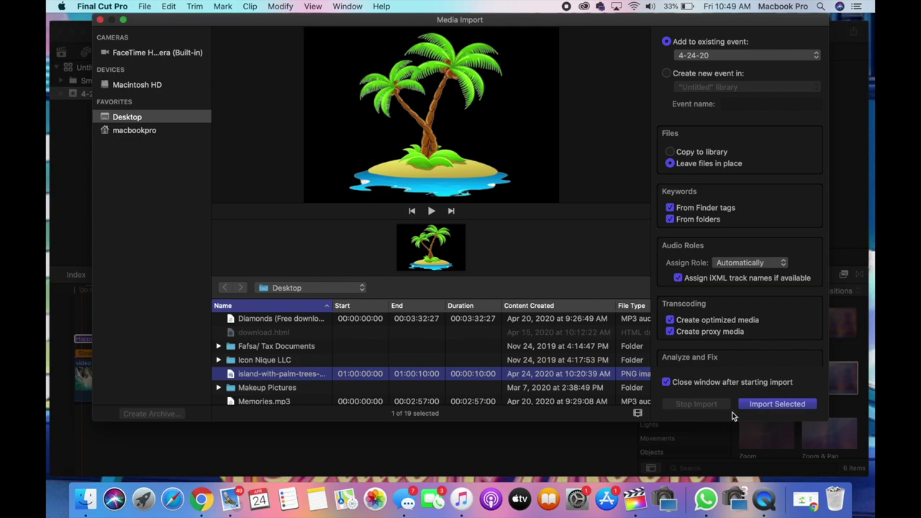
pyautogui.click(762, 405)
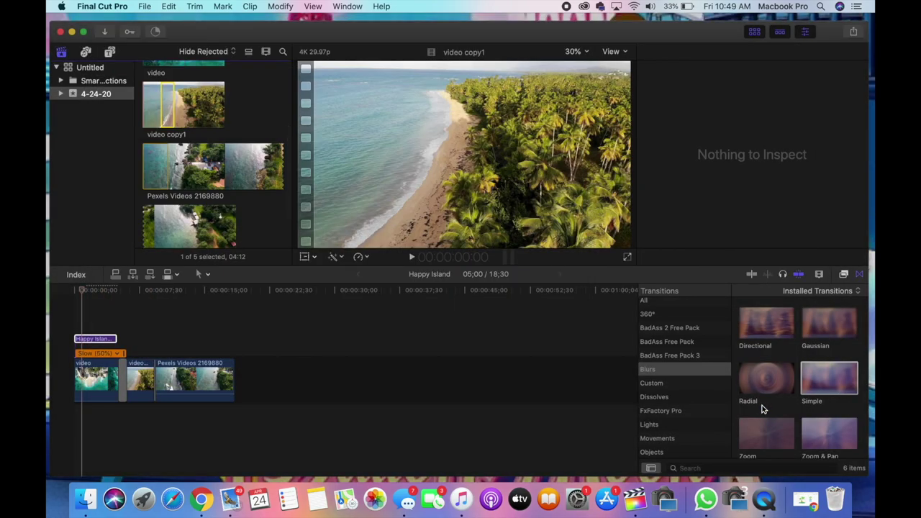
# - Place the palm island image above the title at the start of the timeline and extend it to 5:00
pyautogui.scroll(-5, 206, 165)
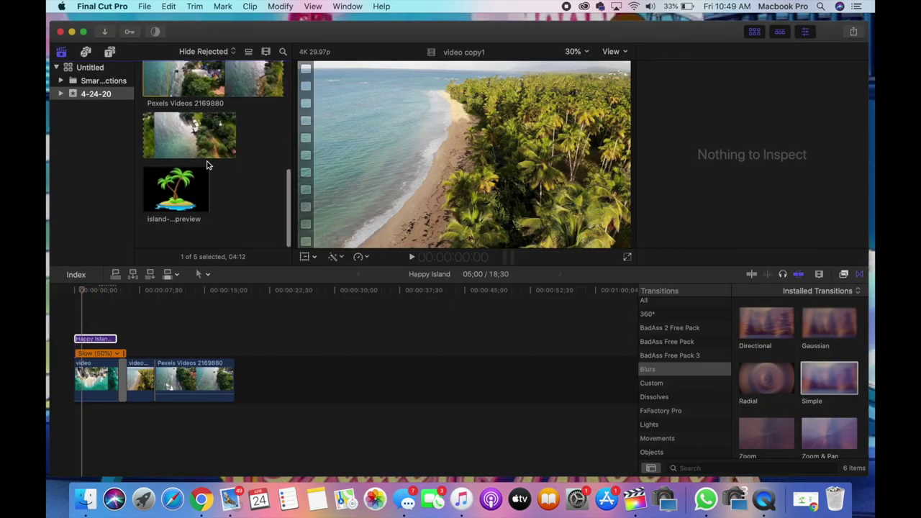
pyautogui.click(171, 204)
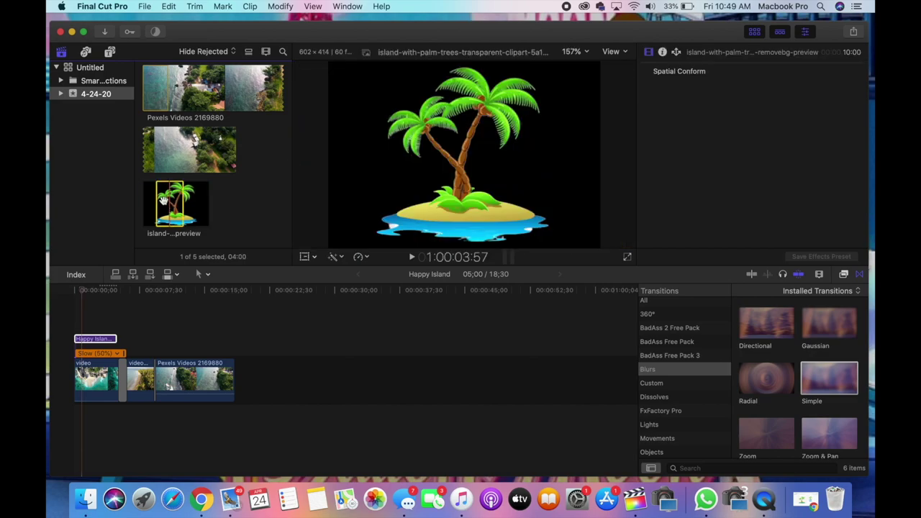
pyautogui.moveTo(171, 198); pyautogui.dragTo(75, 313)
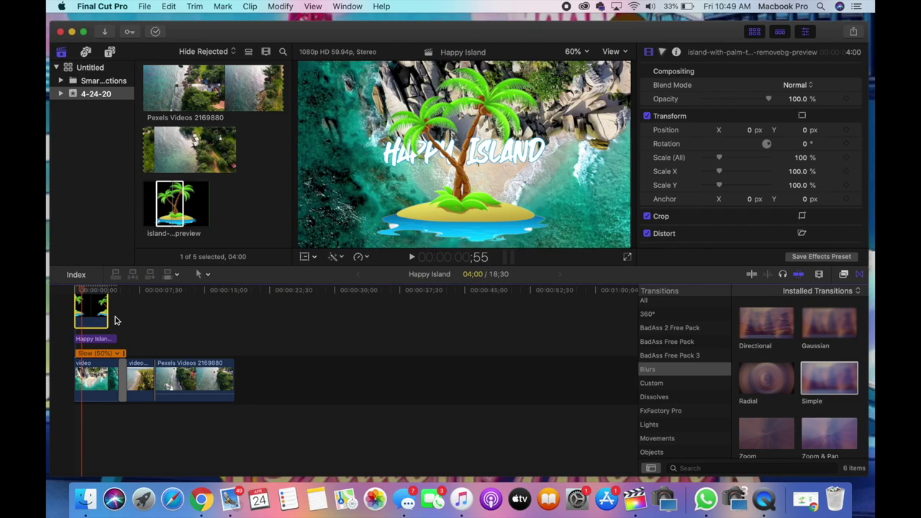
pyautogui.moveTo(108, 318); pyautogui.dragTo(111, 317)
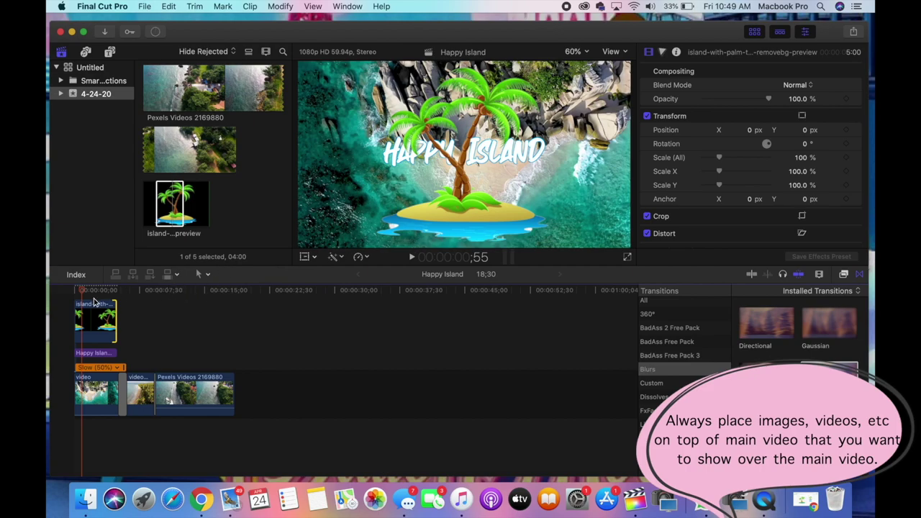
# - Transform the palm island image to about 44.69% scale and move it to the title's end, about X 501.7 px, Y 81.8 px
pyautogui.click(94, 308)
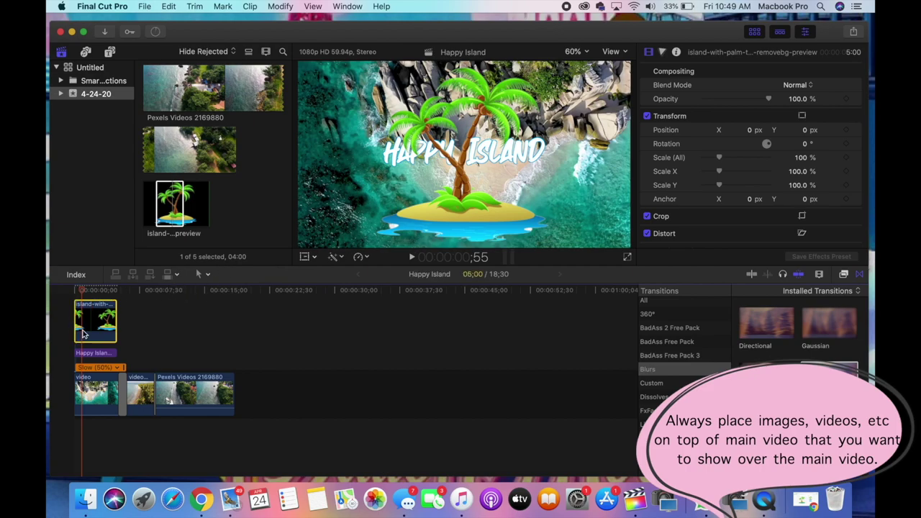
pyautogui.click(312, 258)
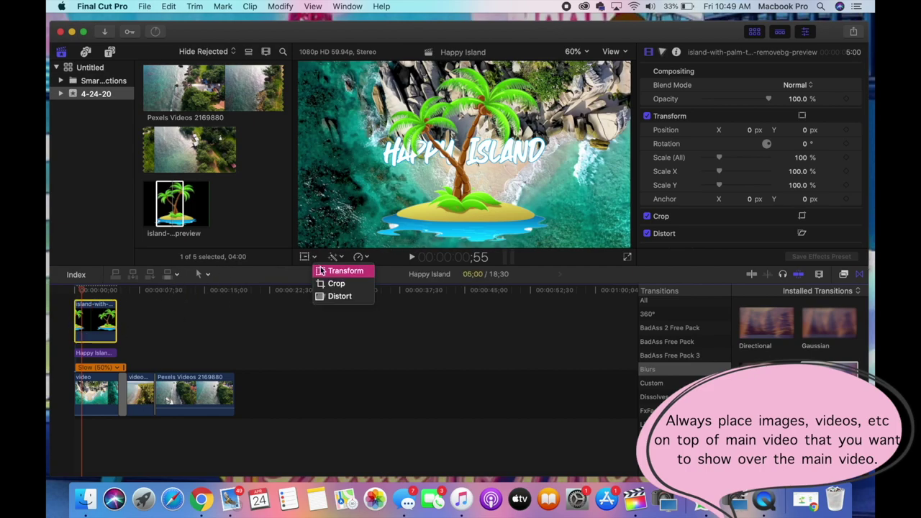
pyautogui.click(321, 271)
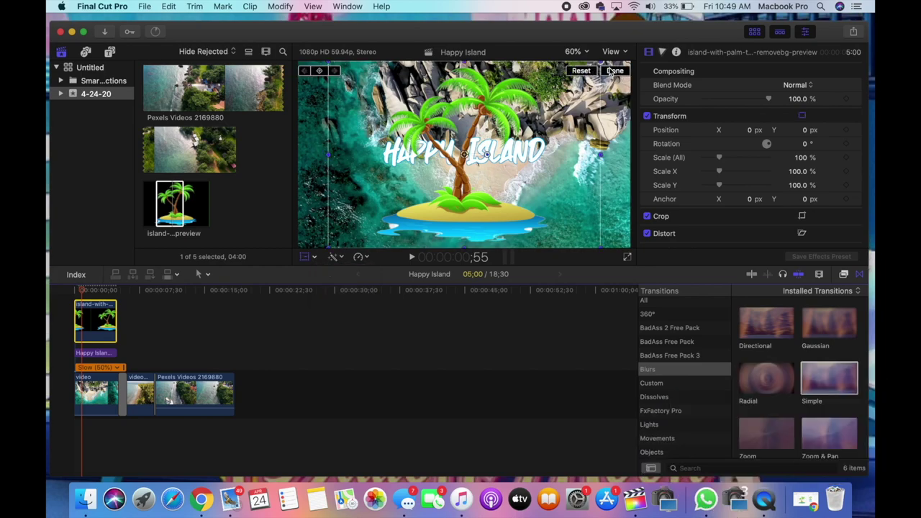
pyautogui.moveTo(602, 62); pyautogui.dragTo(526, 128)
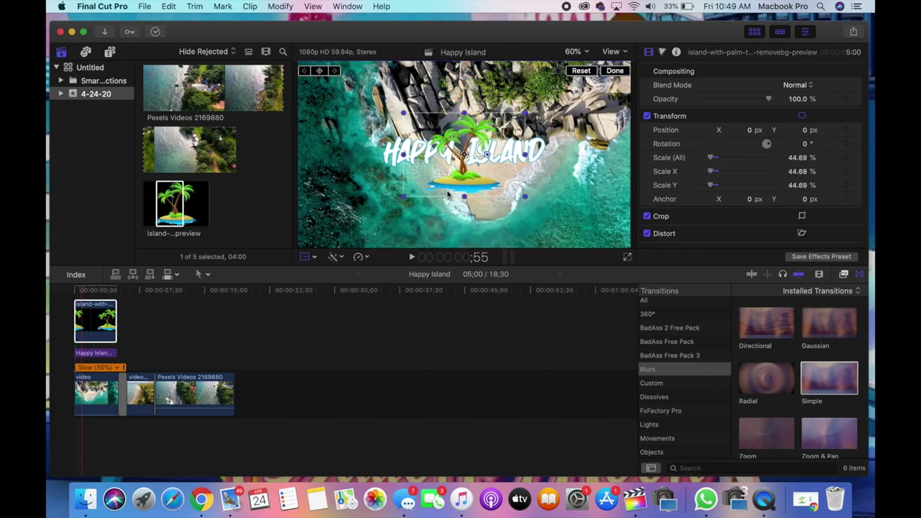
pyautogui.moveTo(463, 185); pyautogui.dragTo(549, 172)
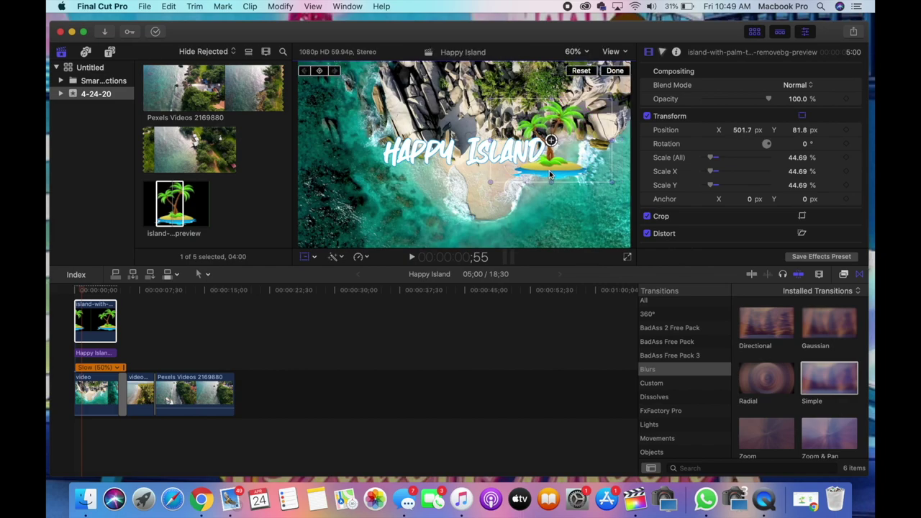
pyautogui.click(623, 75)
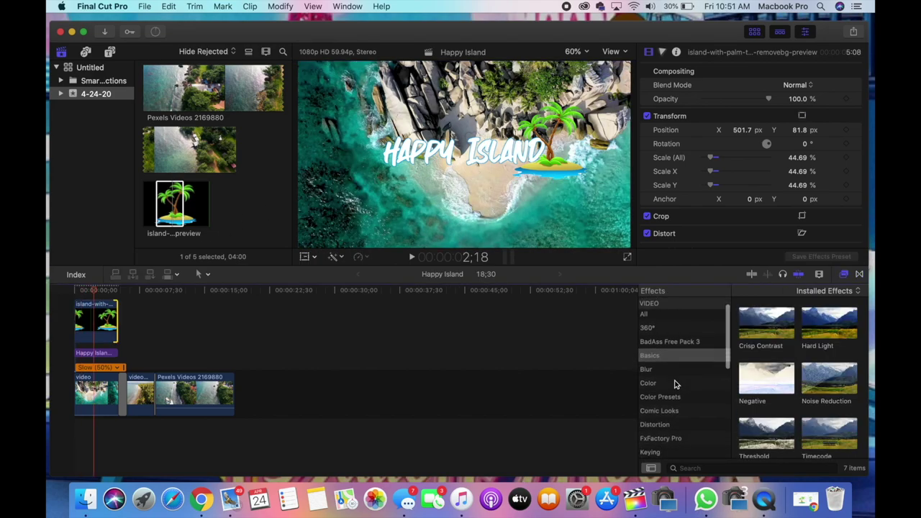
# - Apply the Black & White colour effect to the second clip in the main storyline
pyautogui.click(668, 383)
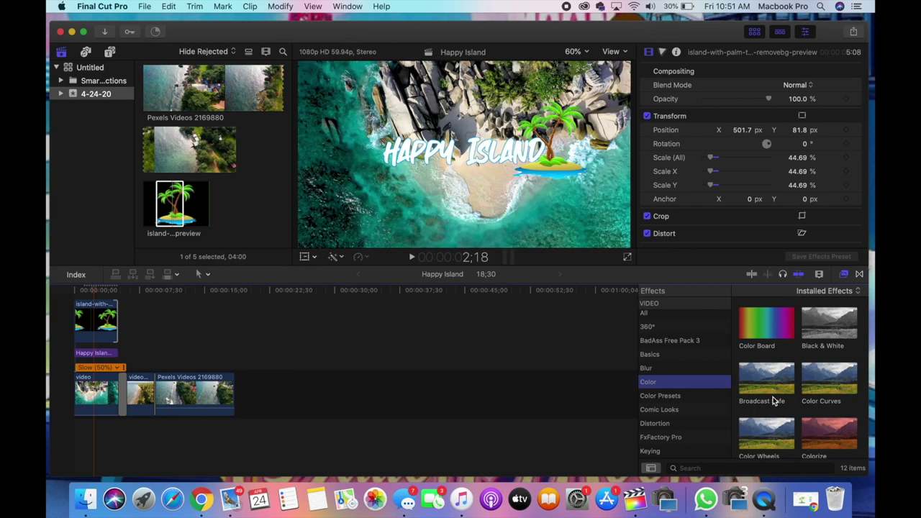
pyautogui.click(823, 333)
pyautogui.moveTo(823, 332); pyautogui.dragTo(141, 404)
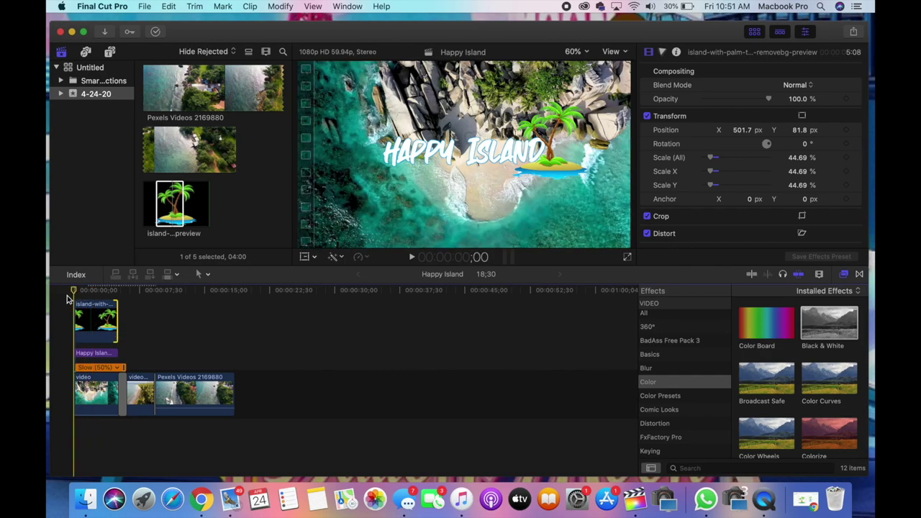
# - Play the timeline from the start to about 15;26, and return to the black-and-white clip at 7;57
pyautogui.press('space')
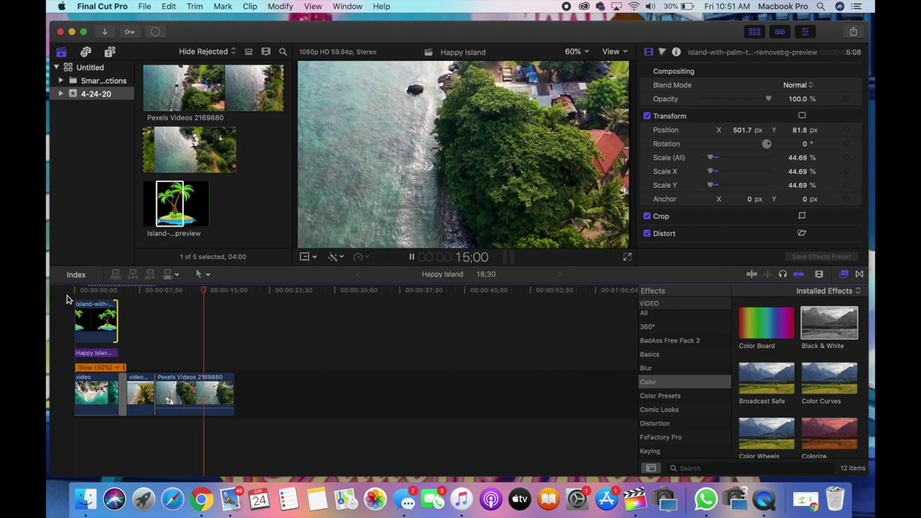
pyautogui.press('space')
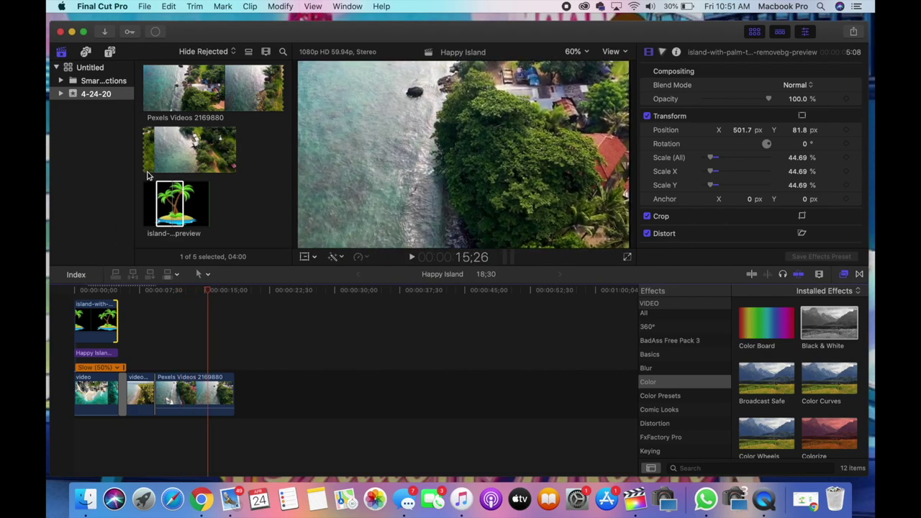
pyautogui.scroll(4, 161, 169)
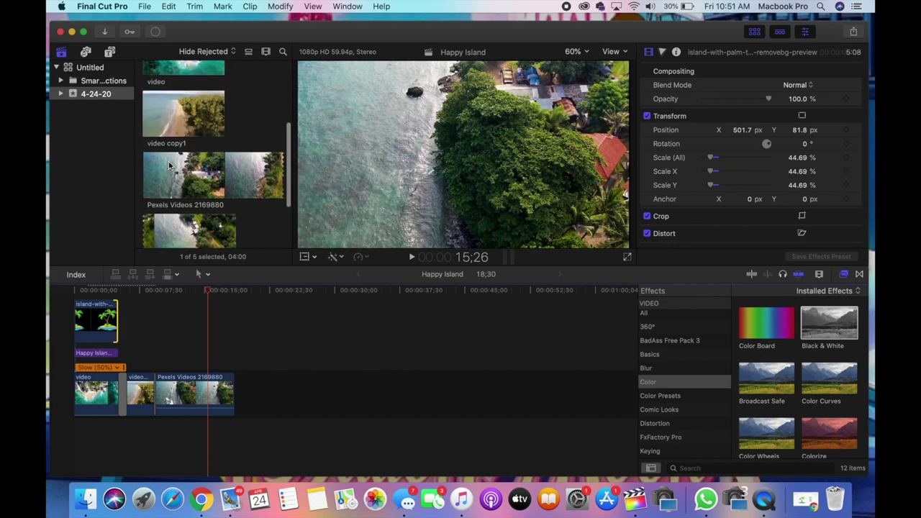
pyautogui.click(143, 297)
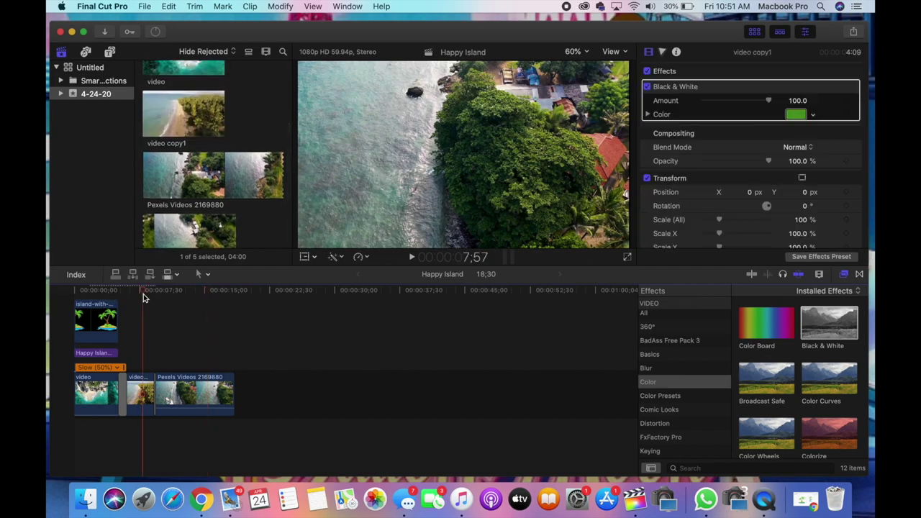
# - Mark a 4:24 range ending near 15:12 in the video copy1 source and insert it before the Pexels Videos 2169880 clip
pyautogui.scroll(2, 153, 204)
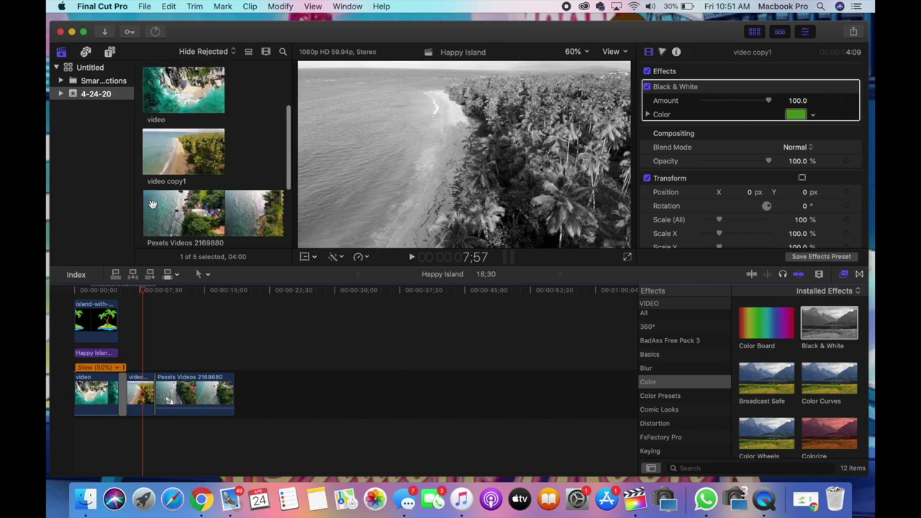
pyautogui.click(165, 157)
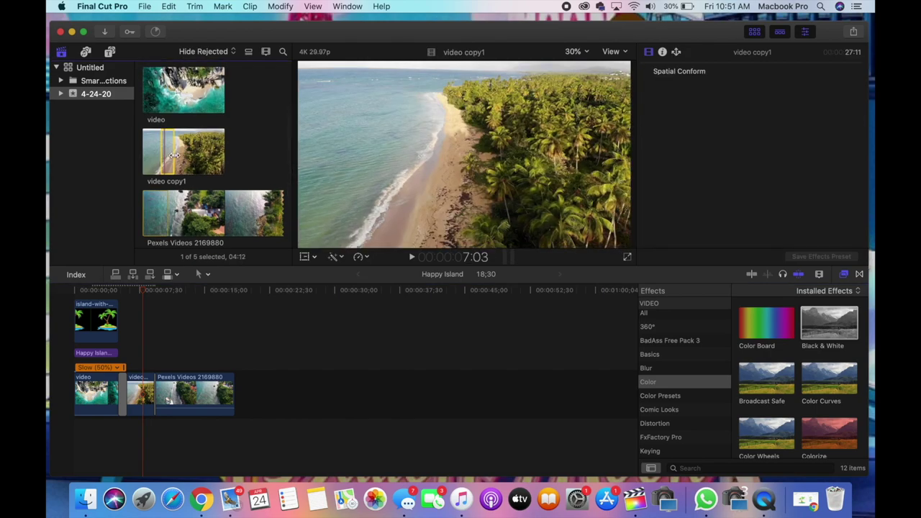
pyautogui.press('space')
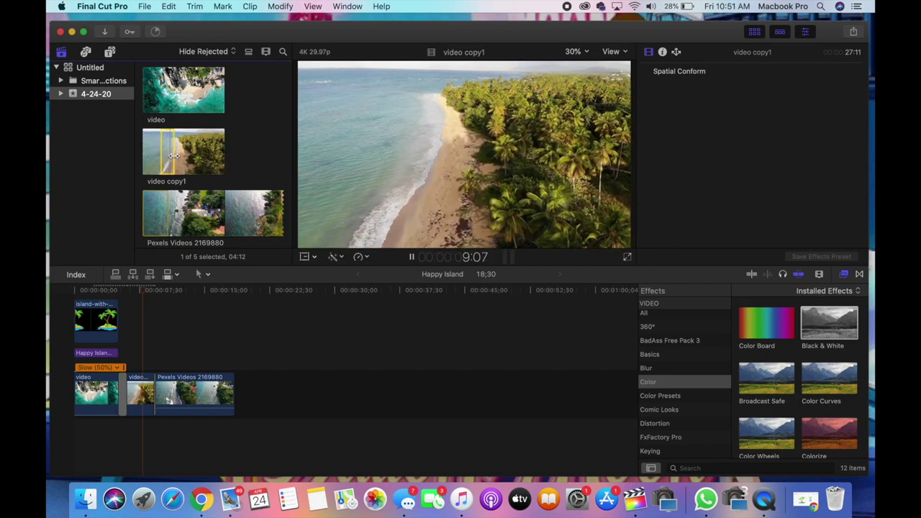
pyautogui.press('space')
pyautogui.press('i')
pyautogui.press('space')
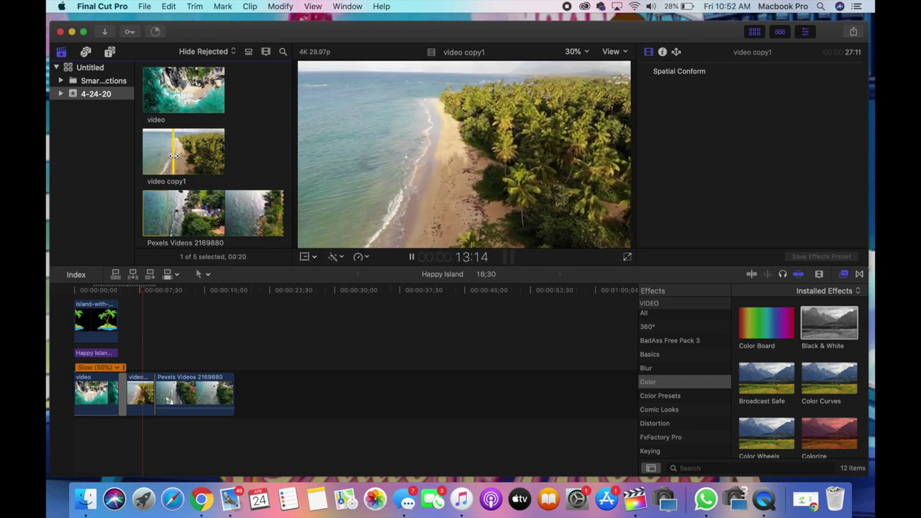
pyautogui.press('o')
pyautogui.press('space')
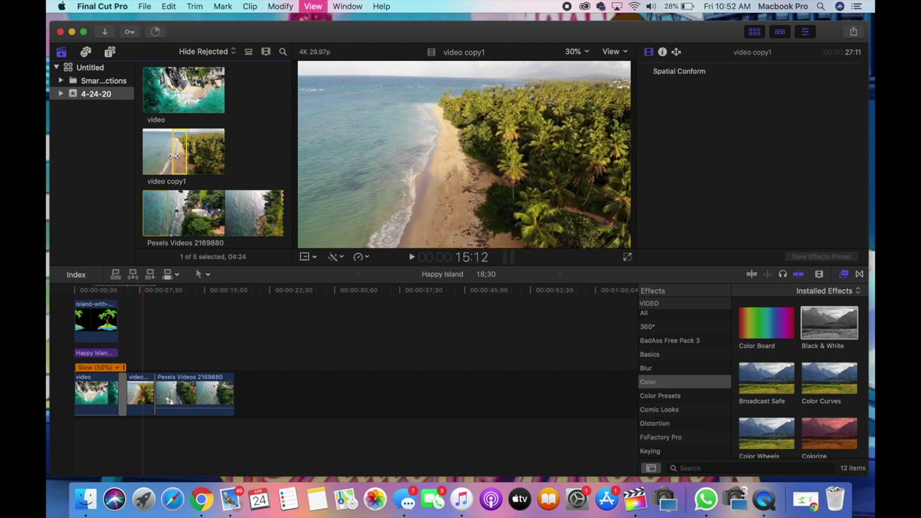
pyautogui.moveTo(167, 285); pyautogui.dragTo(162, 394)
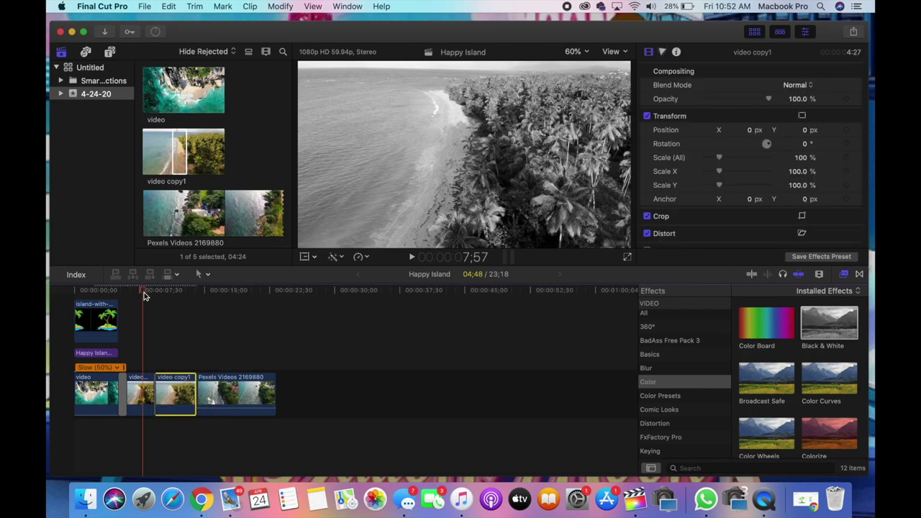
# - Play the timeline from the blur transition through the black-and-white clip and into the inserted colour clip
pyautogui.click(123, 292)
pyautogui.press('space')
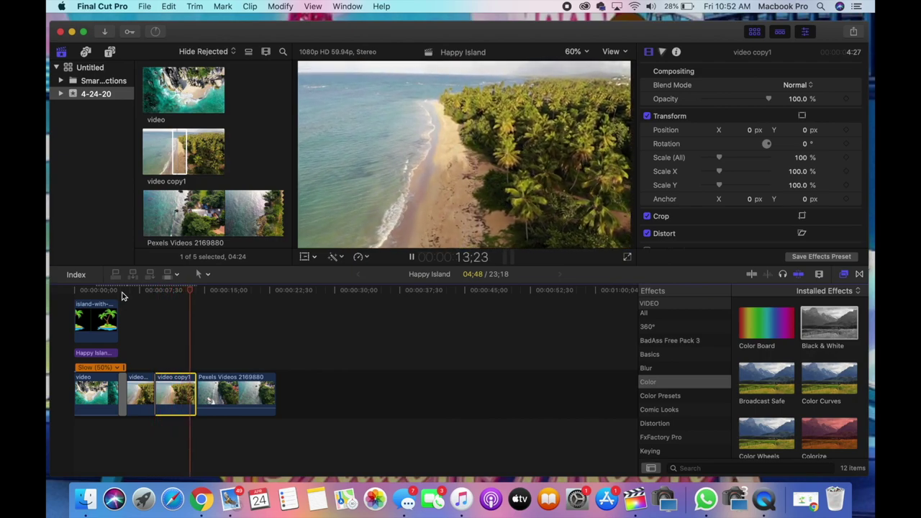
# - Select the opening video clip and move the playhead to 5;38 in the blur transition
pyautogui.click(73, 291)
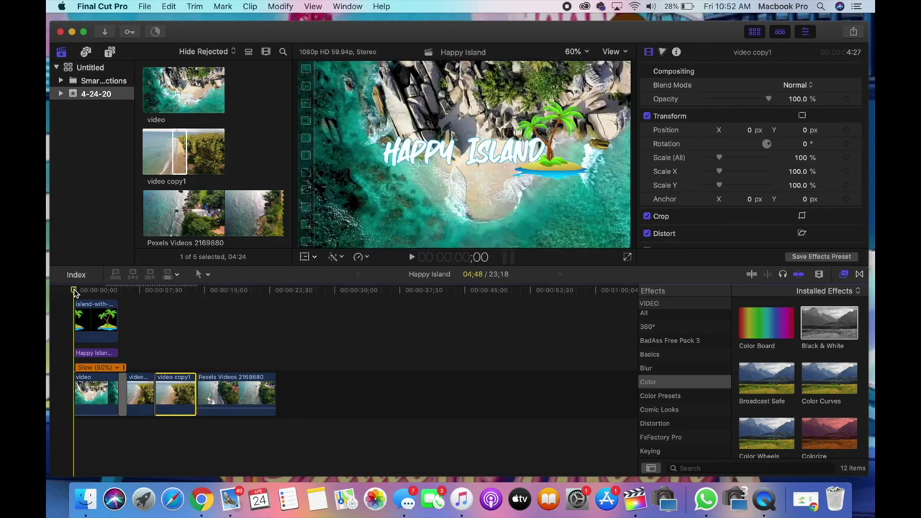
pyautogui.press('c')
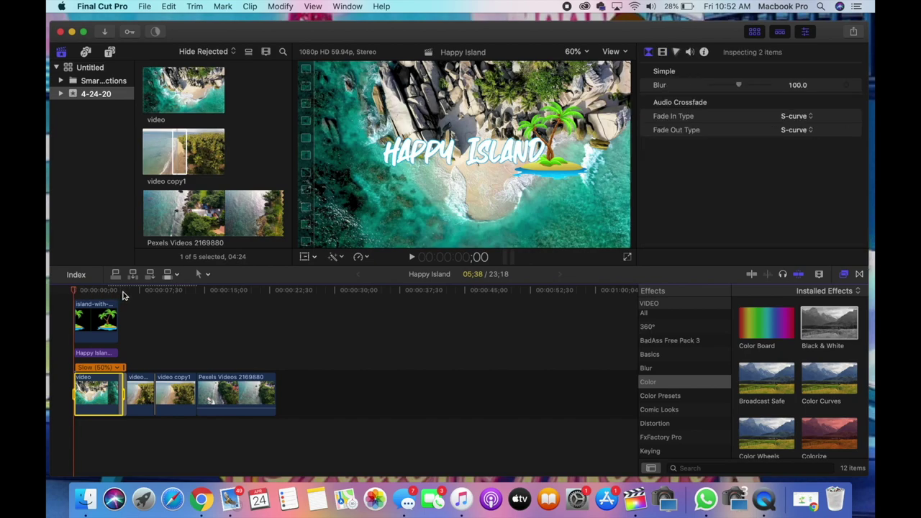
pyautogui.click(122, 292)
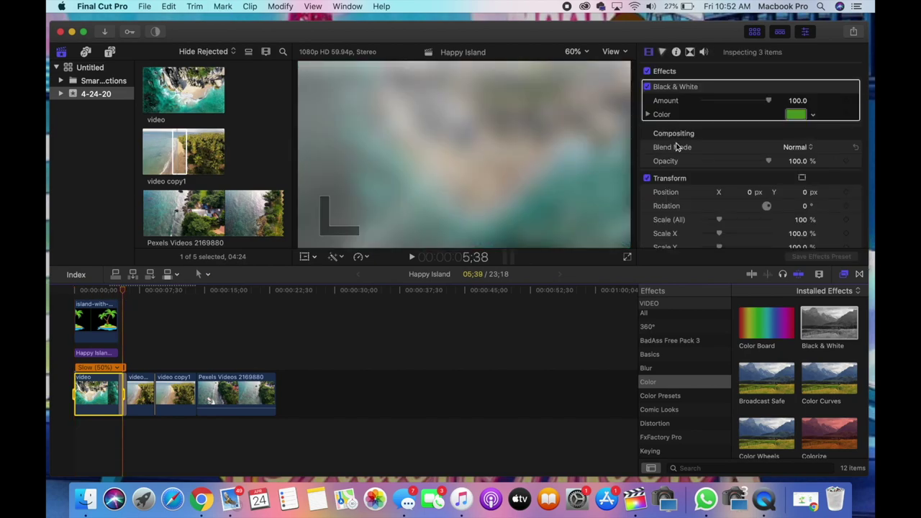
# - Examine the share destinations offered for exporting the project and the destination types that can be added
pyautogui.click(853, 33)
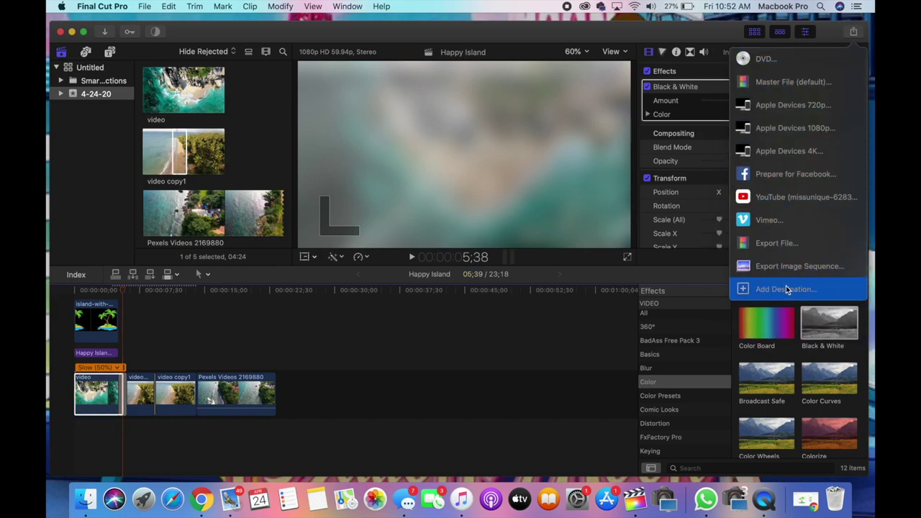
pyautogui.click(761, 291)
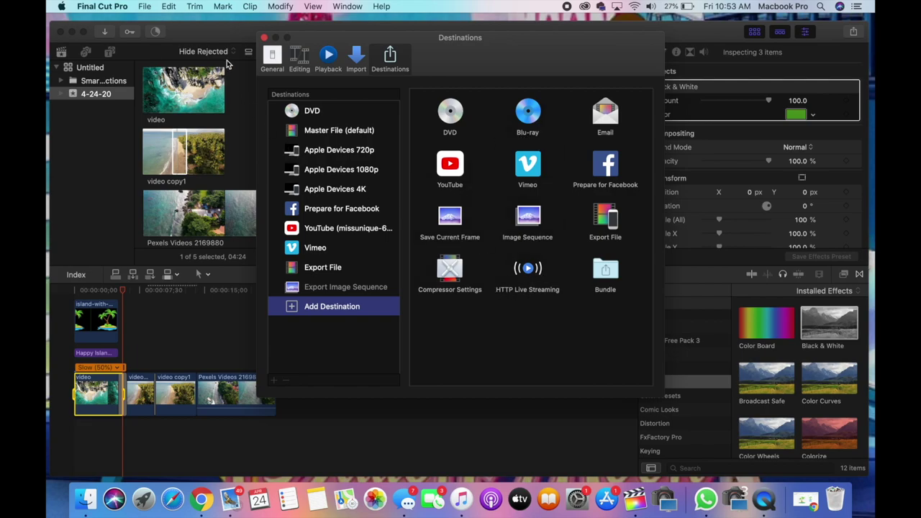
pyautogui.click(264, 37)
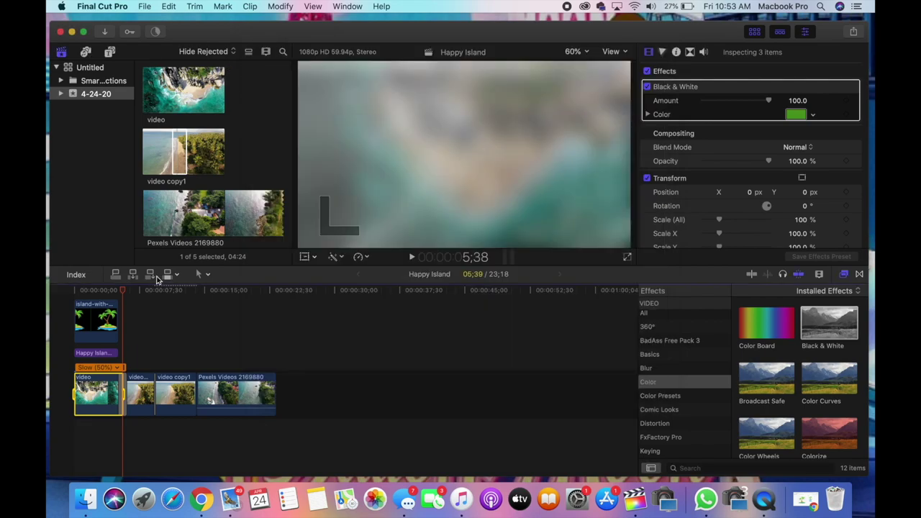
# - Record a voiceover with the built-in microphone, starting at 7;21 in the black-and-white clip
pyautogui.click(139, 346)
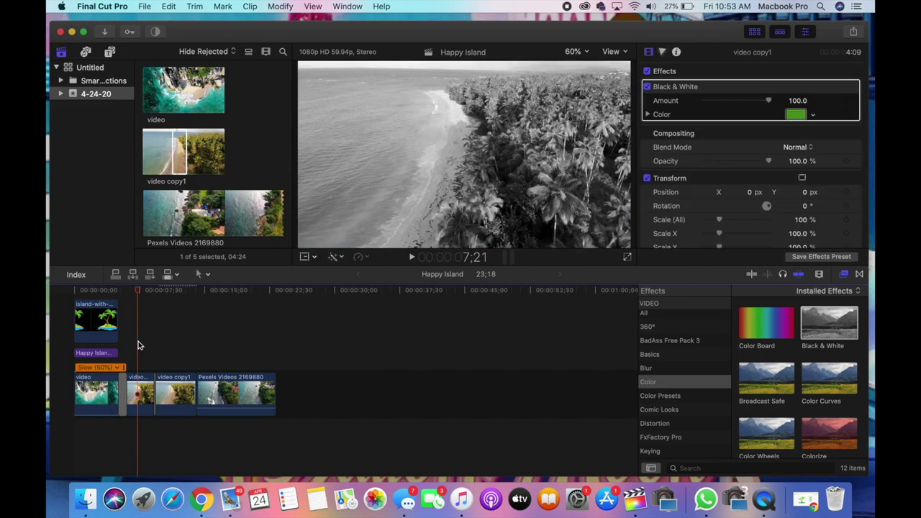
pyautogui.click(346, 7)
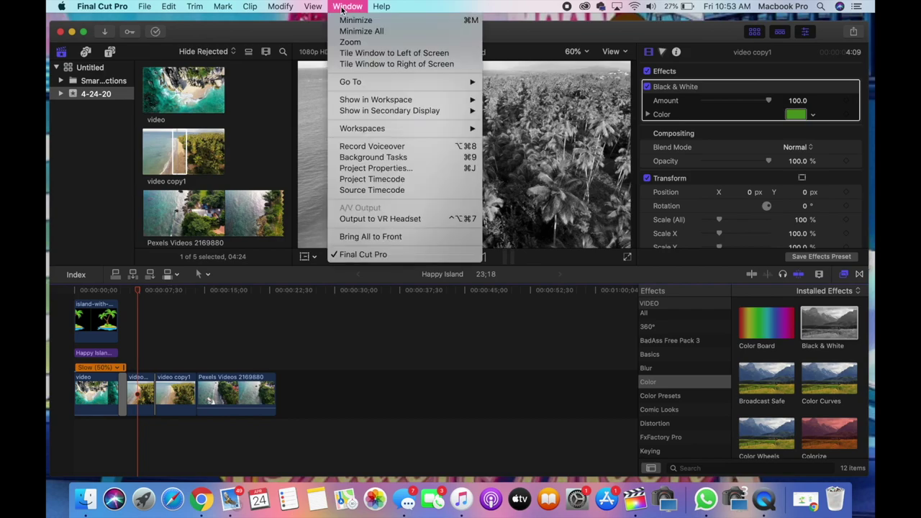
pyautogui.click(352, 148)
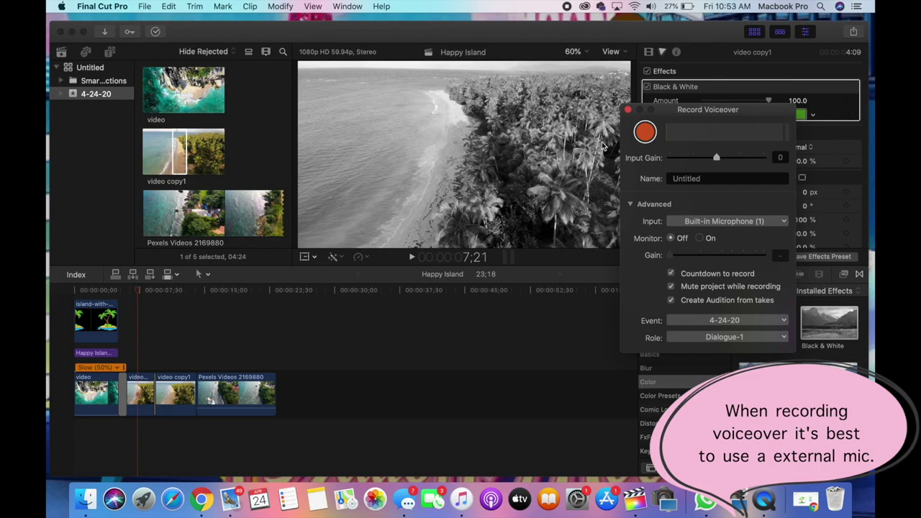
pyautogui.click(646, 133)
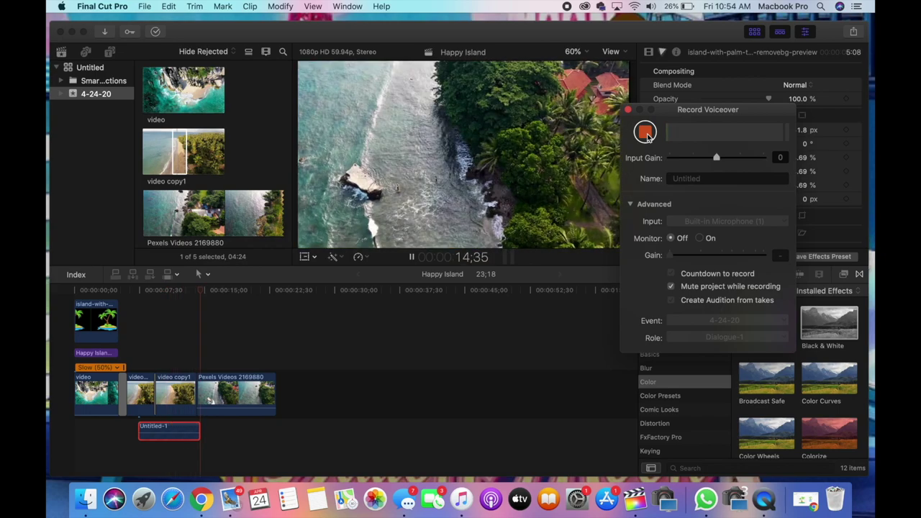
pyautogui.click(645, 133)
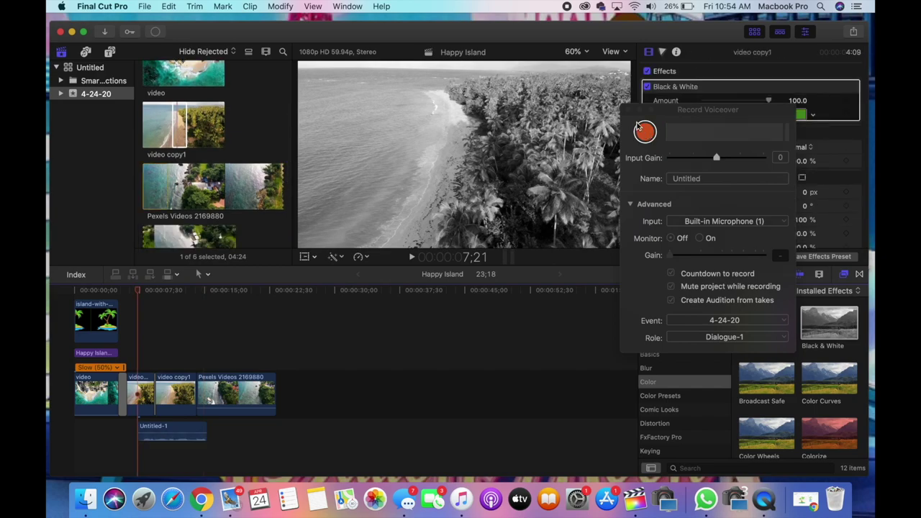
pyautogui.press('Escape')
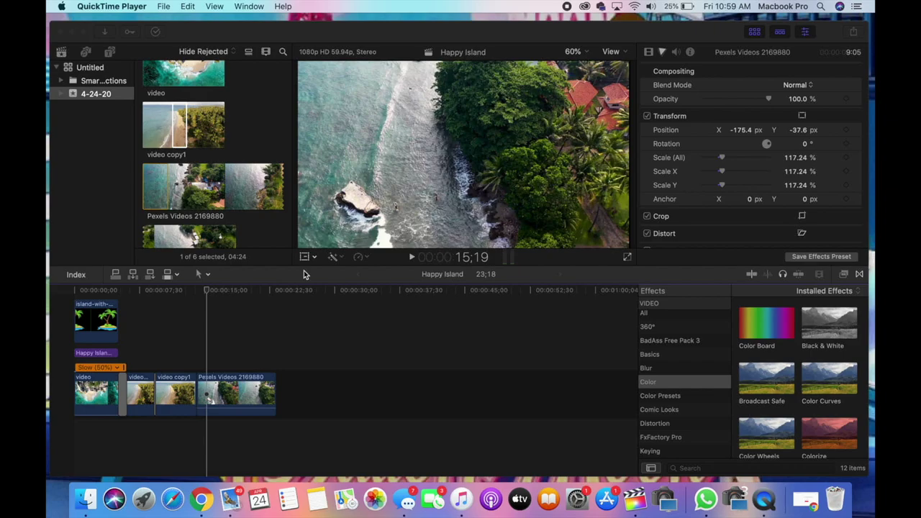
# - Import the Island - extenz Royalty Free Music MP3 from the Desktop into the 4-24-20 event, leaving the file in place
pyautogui.click(194, 39)
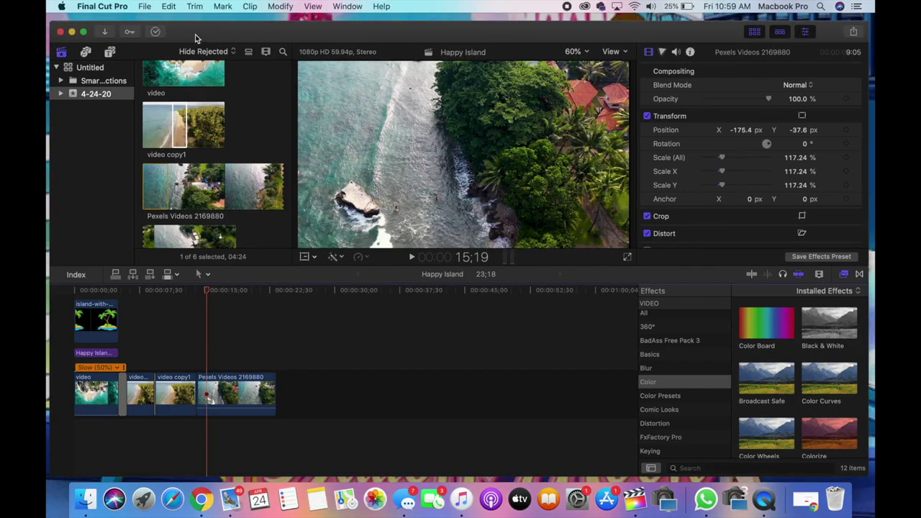
pyautogui.click(105, 33)
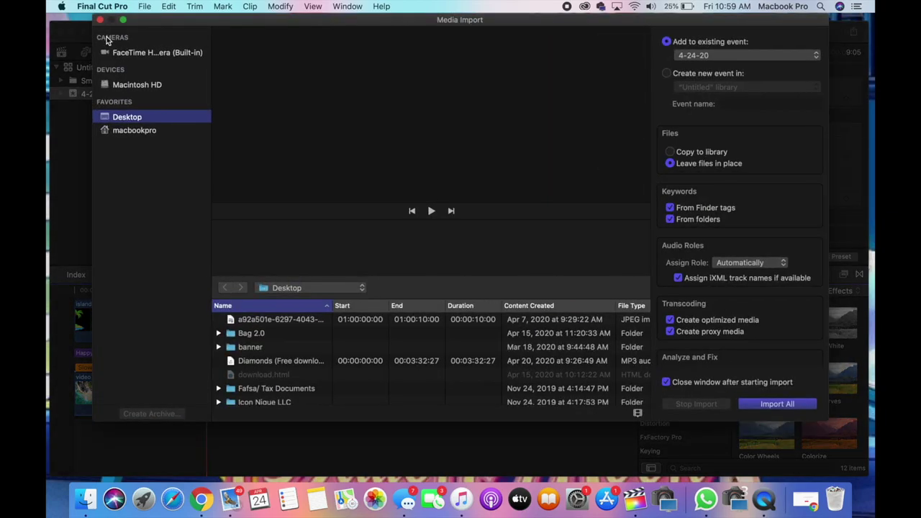
pyautogui.scroll(-4, 296, 374)
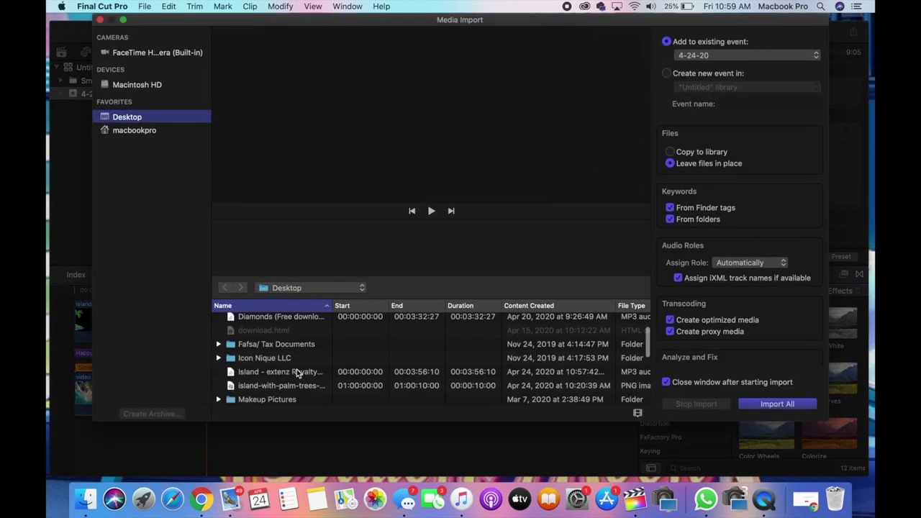
pyautogui.click(291, 357)
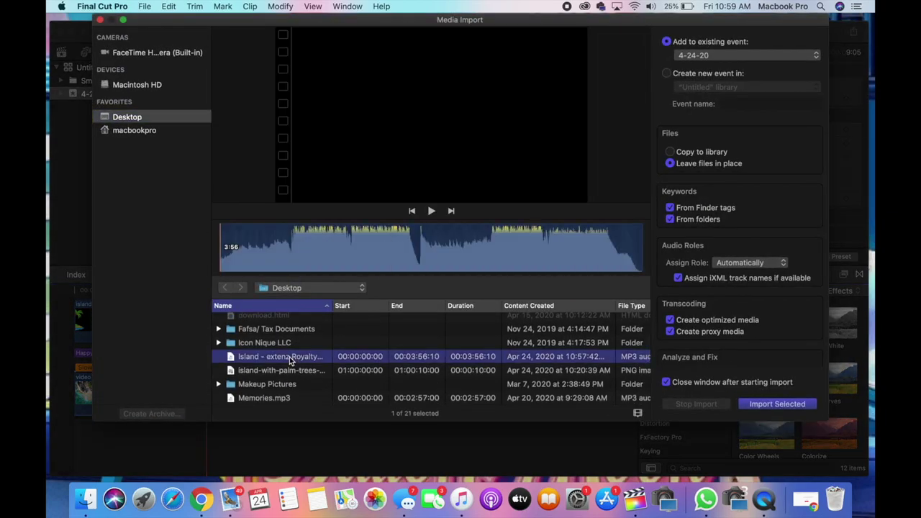
pyautogui.click(378, 262)
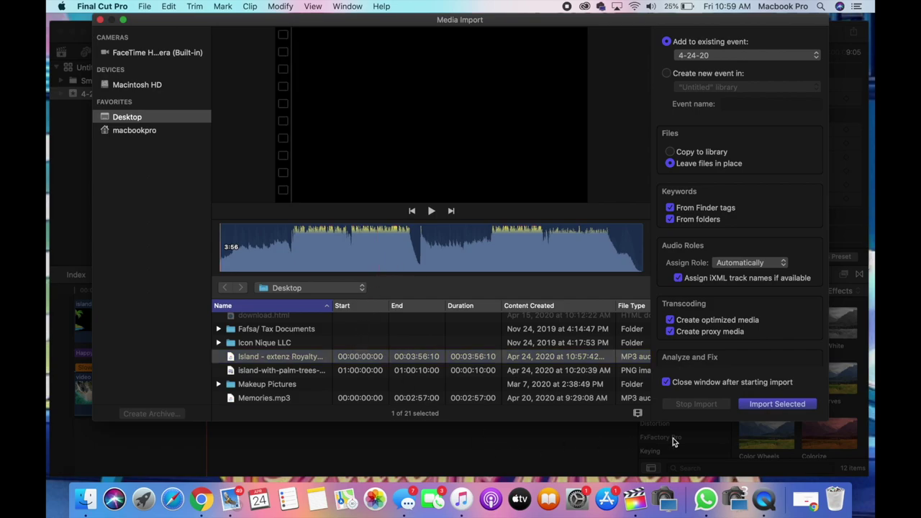
pyautogui.click(753, 405)
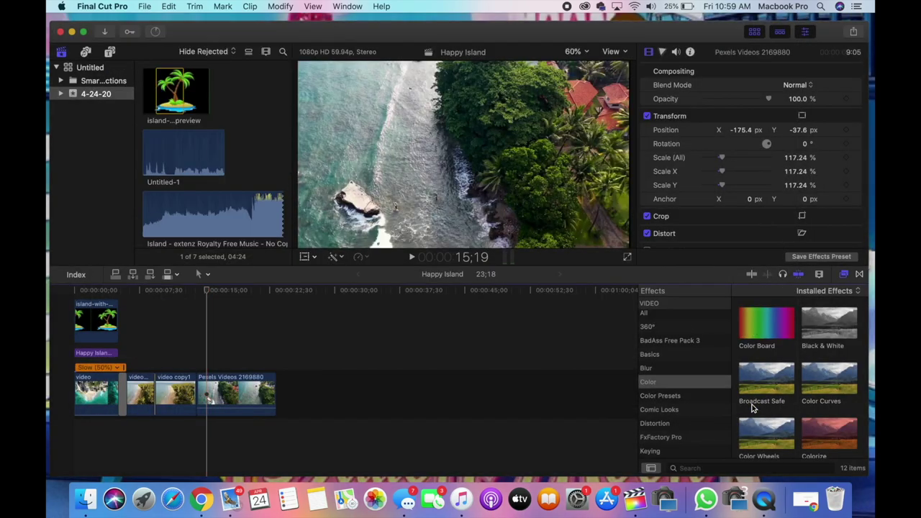
# - Place the whole Island - extenz music clip beneath the main storyline, starting at the beginning of the timeline
pyautogui.click(177, 146)
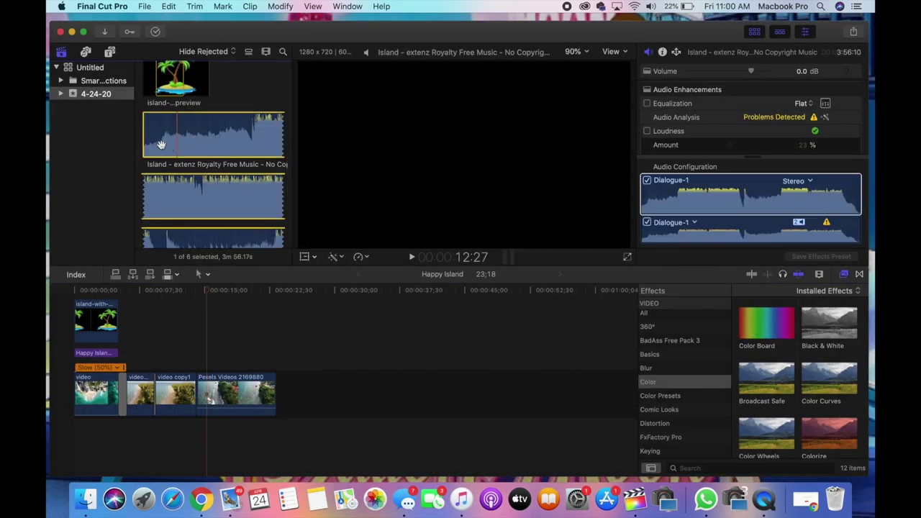
pyautogui.moveTo(157, 142); pyautogui.dragTo(75, 439)
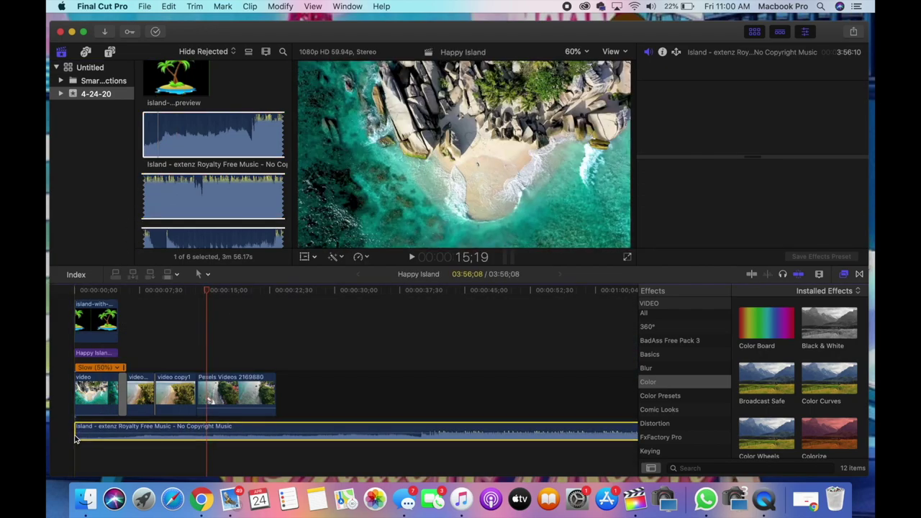
pyautogui.hscroll(10, 286, 442)
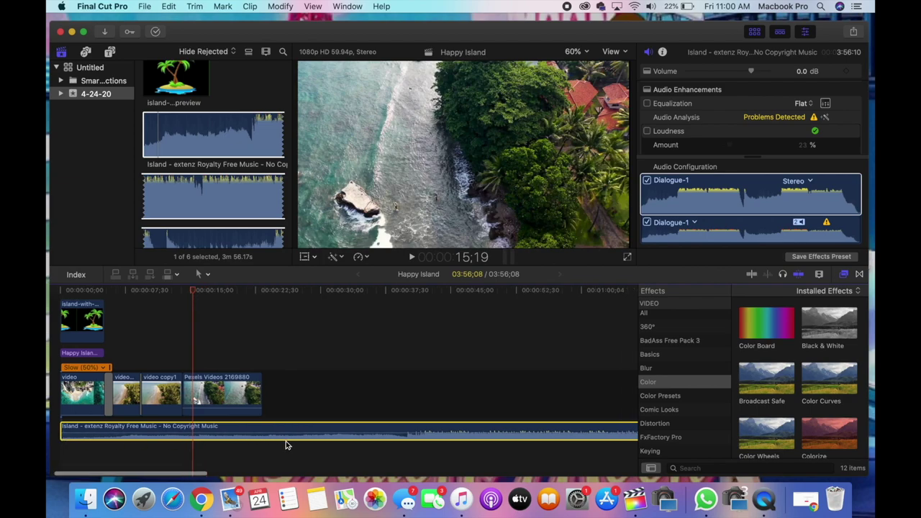
pyautogui.hscroll(-8, 284, 444)
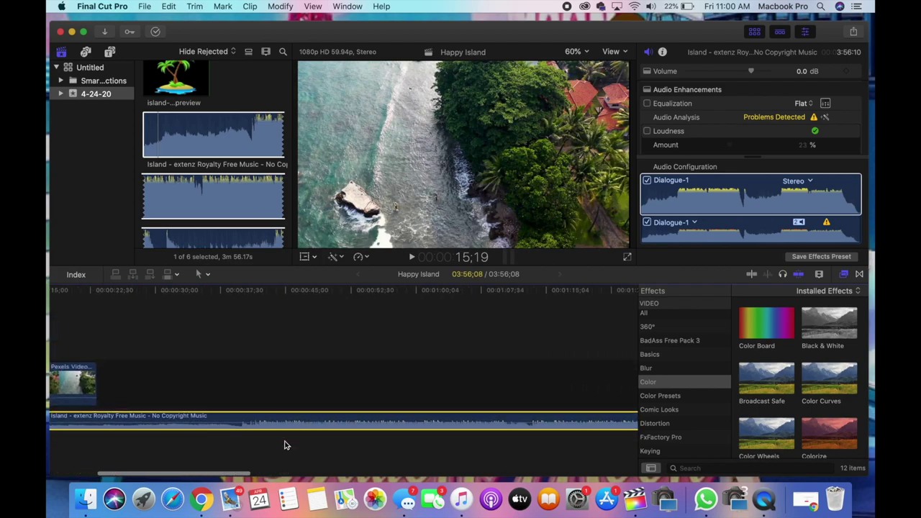
# - Blade the music clip at 23;18, where the last video clip ends, and delete the excess music and the leftover gap clip
pyautogui.click(178, 297)
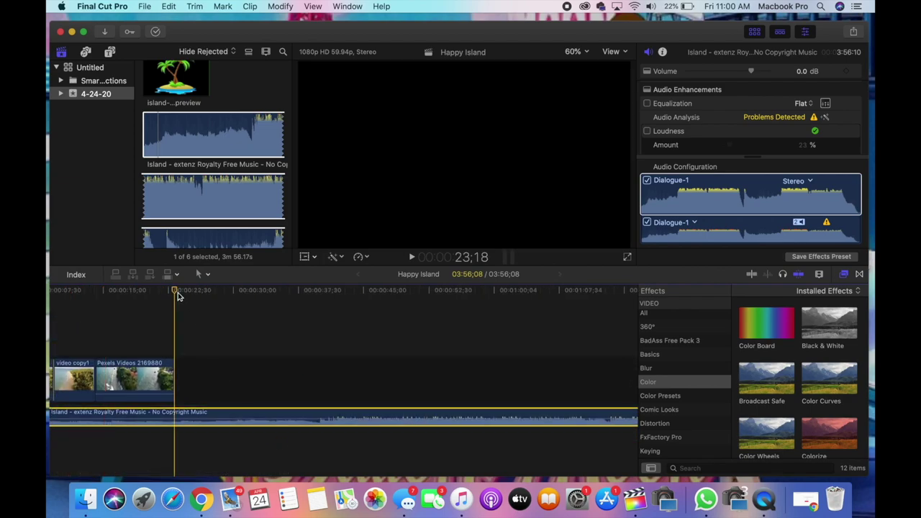
pyautogui.click(199, 16)
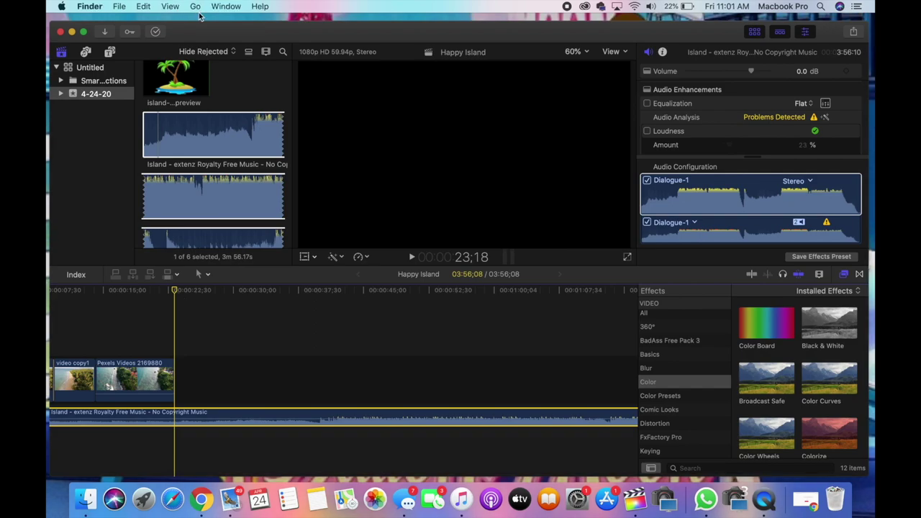
pyautogui.click(104, 142)
pyautogui.click(180, 412)
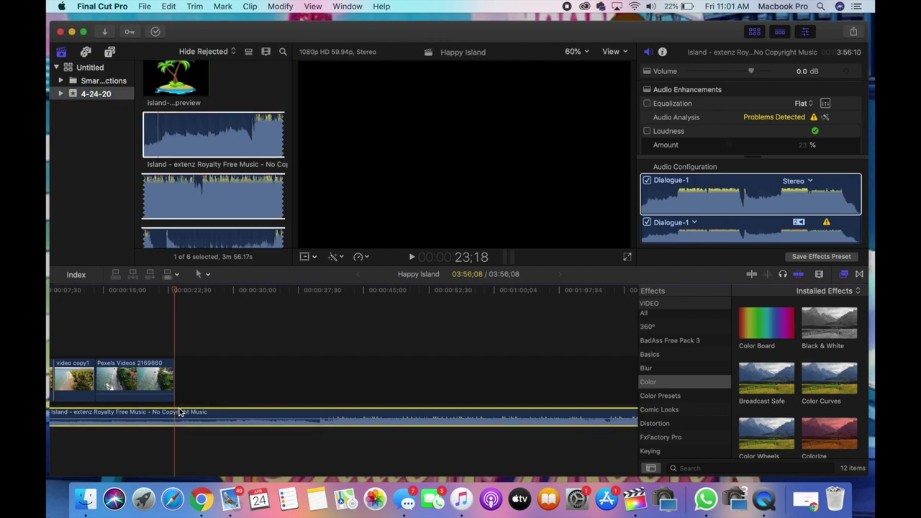
pyautogui.click(195, 7)
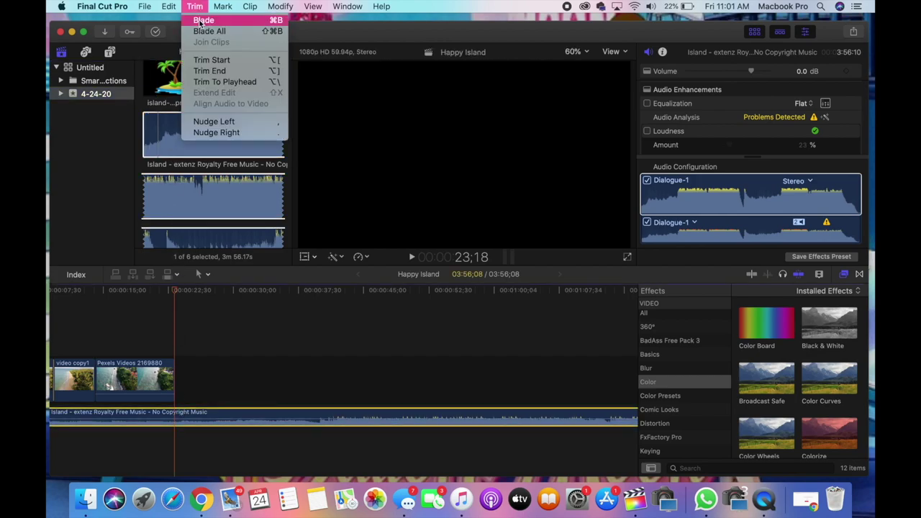
pyautogui.click(203, 21)
pyautogui.click(199, 413)
pyautogui.press('Delete')
pyautogui.click(223, 394)
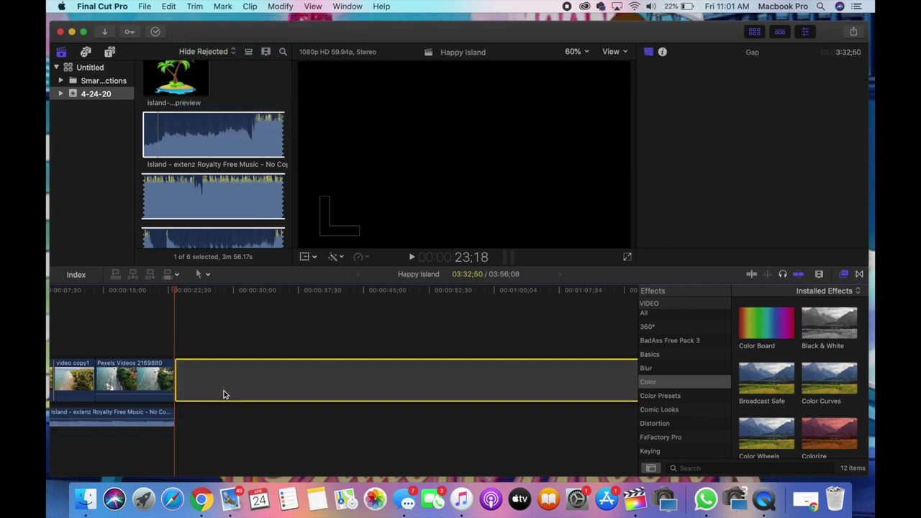
pyautogui.press('Delete')
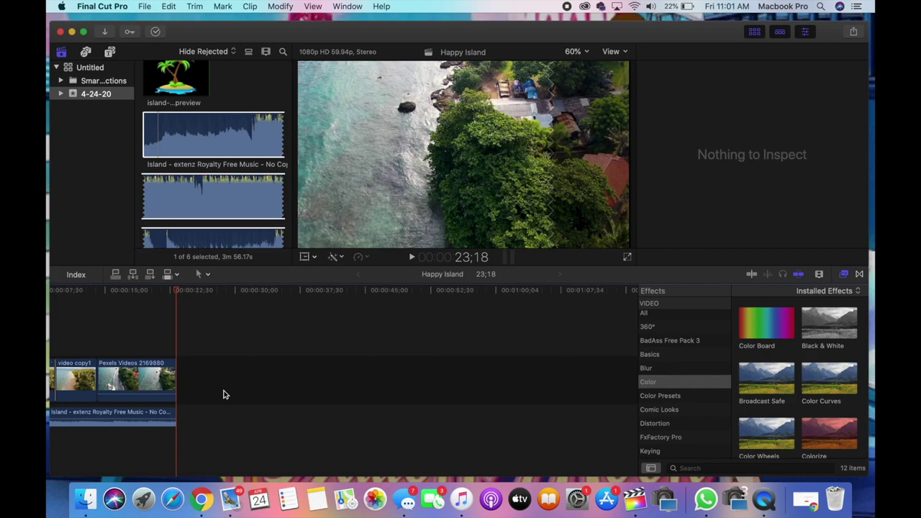
pyautogui.hscroll(-5, 223, 394)
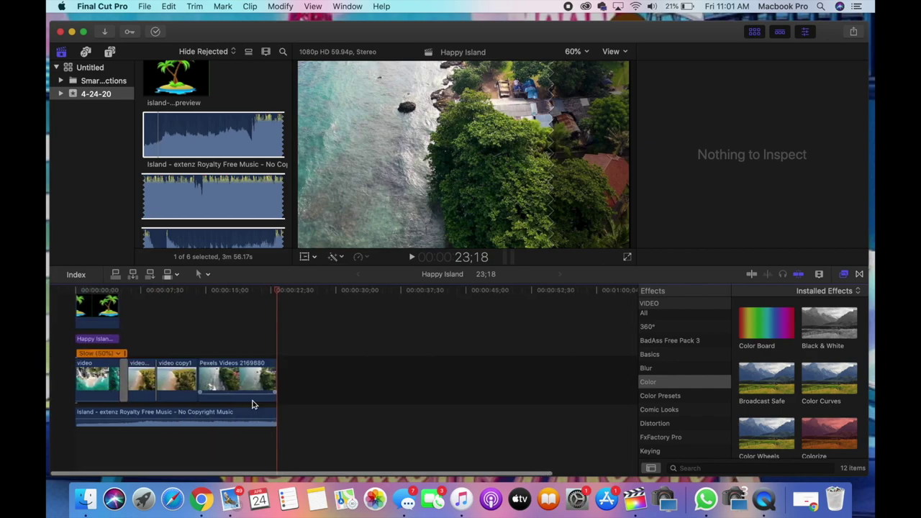
# - Mark the Pexels Videos 2169880 source from 9:08 to its end and append that range after the last storyline clip
pyautogui.scroll(-5, 225, 146)
pyautogui.scroll(-1, 225, 146)
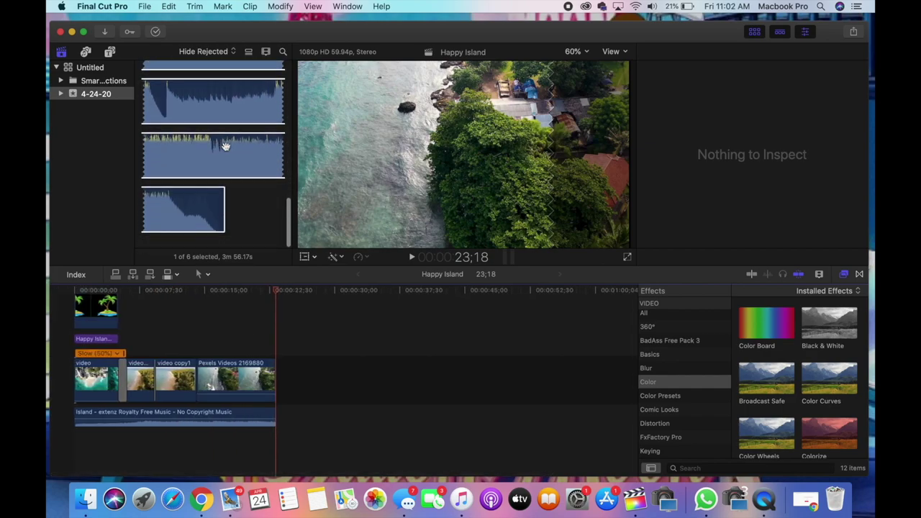
pyautogui.scroll(5, 226, 146)
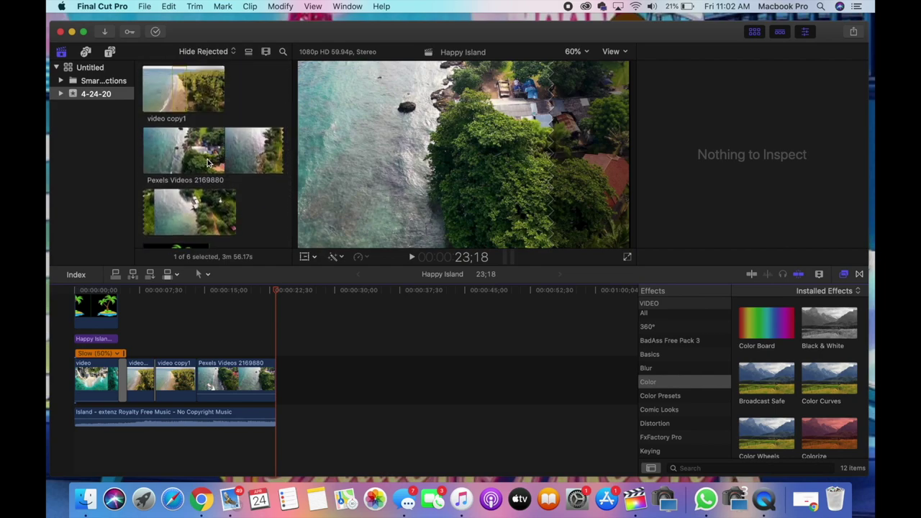
pyautogui.click(208, 163)
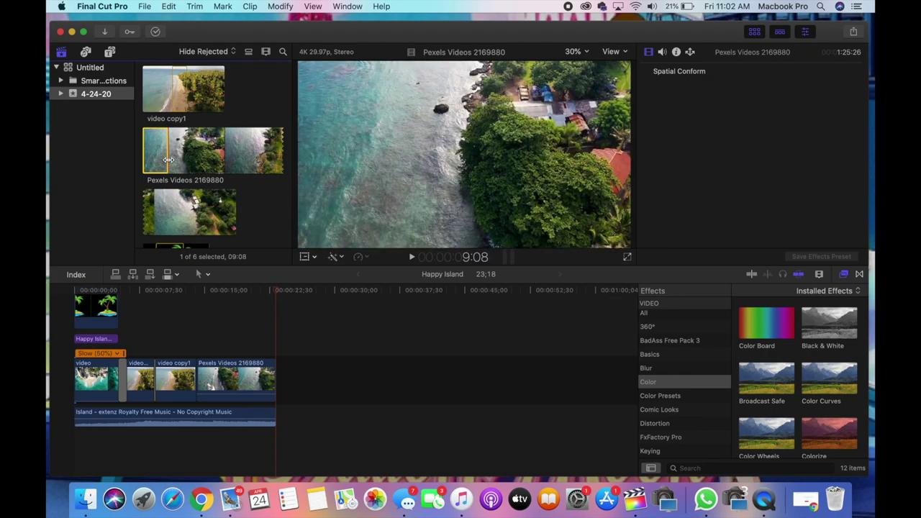
pyautogui.click(168, 159)
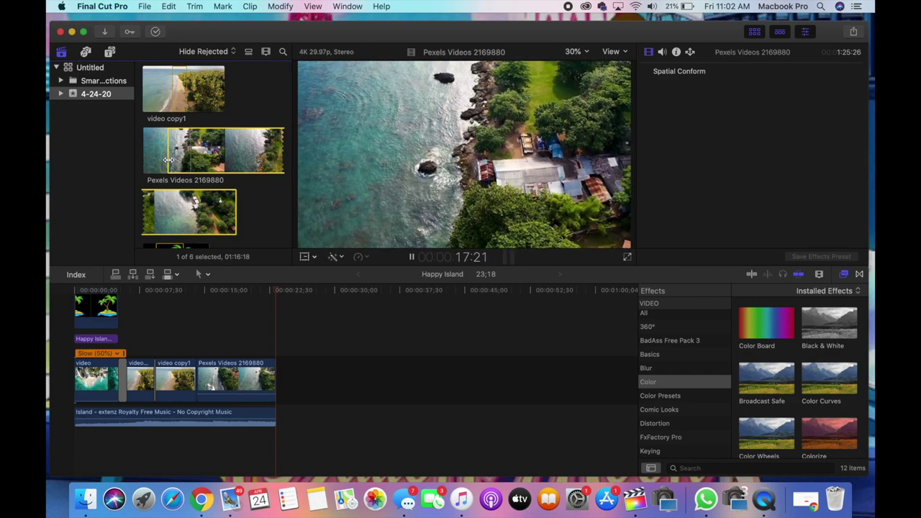
pyautogui.press('space')
pyautogui.moveTo(179, 155); pyautogui.dragTo(284, 378)
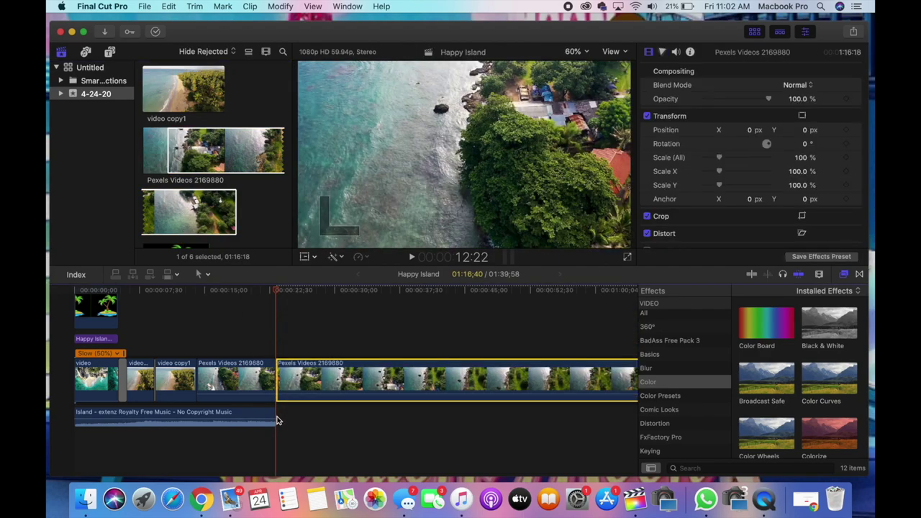
# - Extend the end of the music clip beneath the appended Pexels footage to a duration of about 56:03
pyautogui.moveTo(276, 416); pyautogui.dragTo(557, 416)
pyautogui.hscroll(3, 558, 430)
pyautogui.hscroll(2, 558, 429)
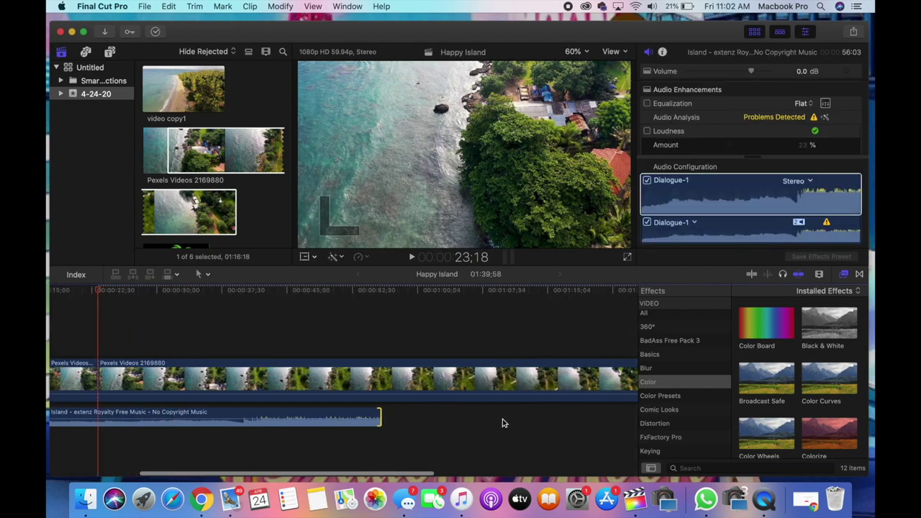
# - Extend the end of the music clip to a duration of 1:39:59, matching the end of the last Pexels clip
pyautogui.hscroll(4, 518, 425)
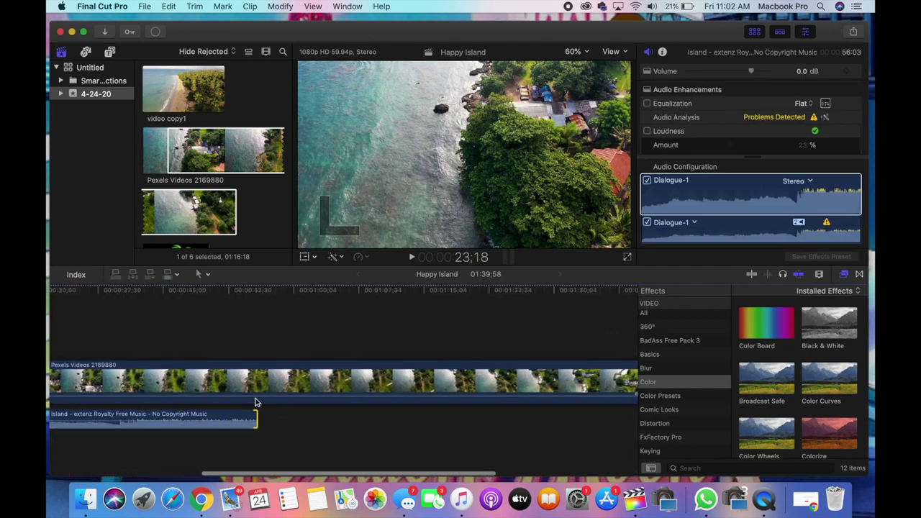
pyautogui.press('super+minus')
pyautogui.moveTo(207, 420); pyautogui.dragTo(518, 421)
pyautogui.hscroll(-8, 418, 396)
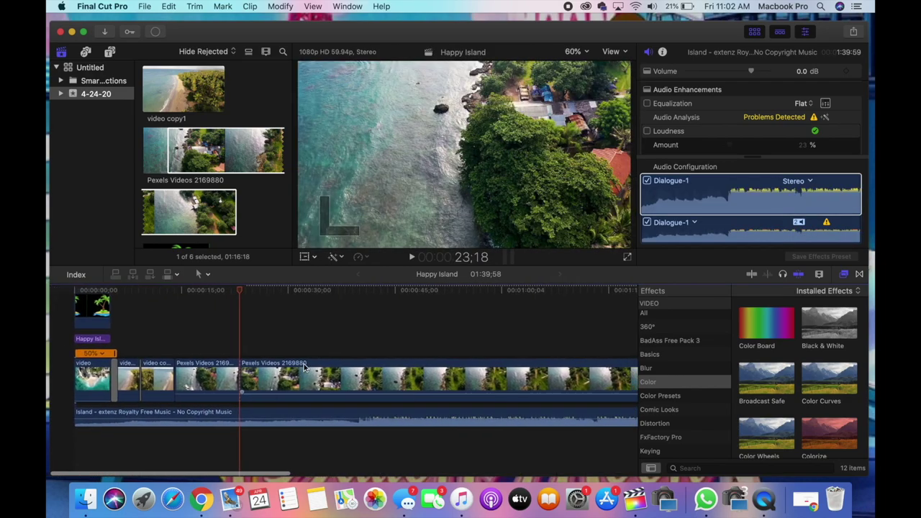
# - Lower the audio level of the appended Pexels clip and try to add a Gaussian blur transition before the first Pexels clip
pyautogui.click(75, 291)
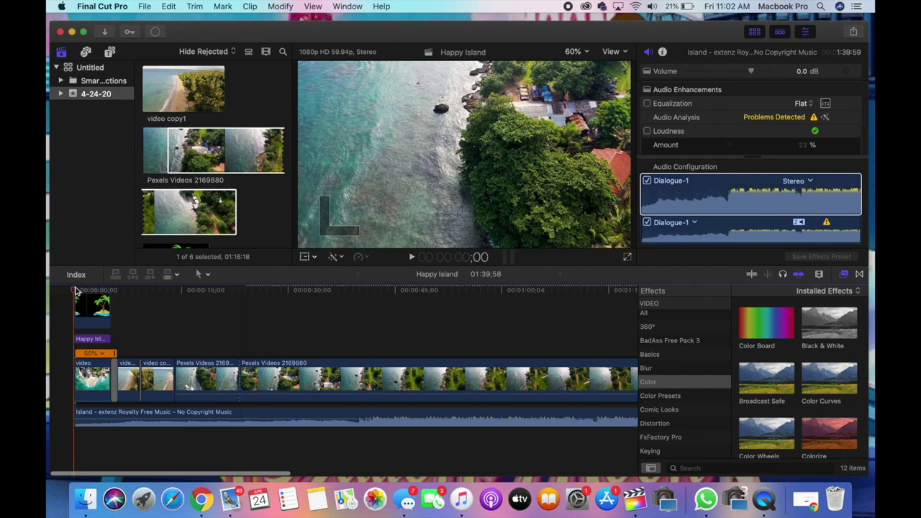
pyautogui.moveTo(330, 398); pyautogui.dragTo(329, 408)
pyautogui.click(218, 395)
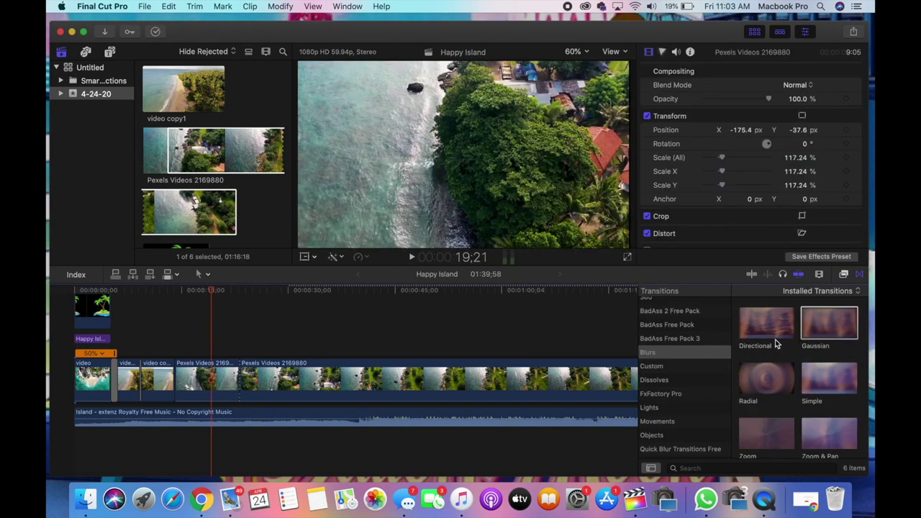
pyautogui.moveTo(829, 323); pyautogui.dragTo(173, 380)
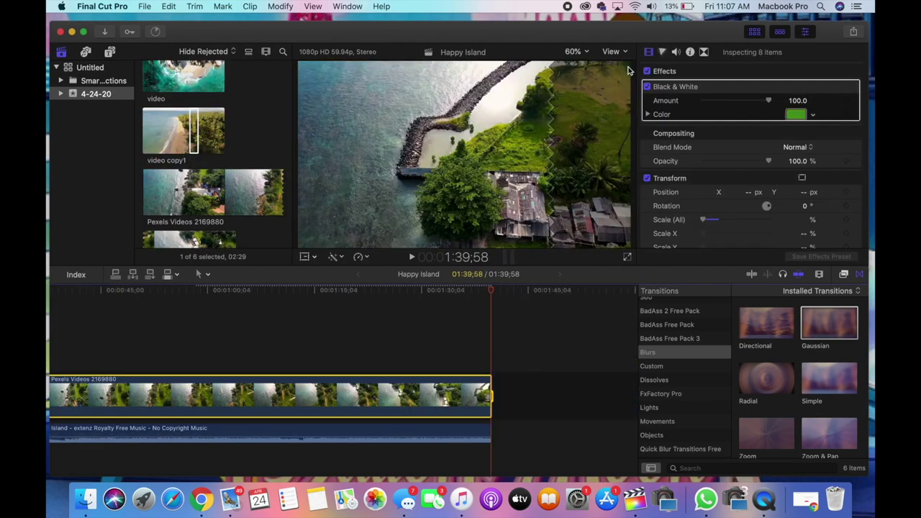
# - Switch the viewer's media to Optimized/Original and mark the whole timeline, from its start to 1:39:58, as the export range
pyautogui.click(624, 54)
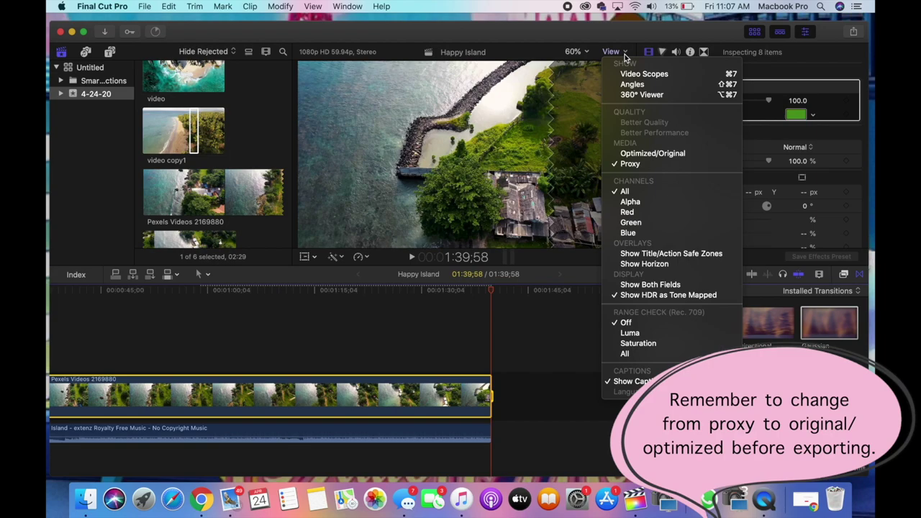
pyautogui.click(636, 154)
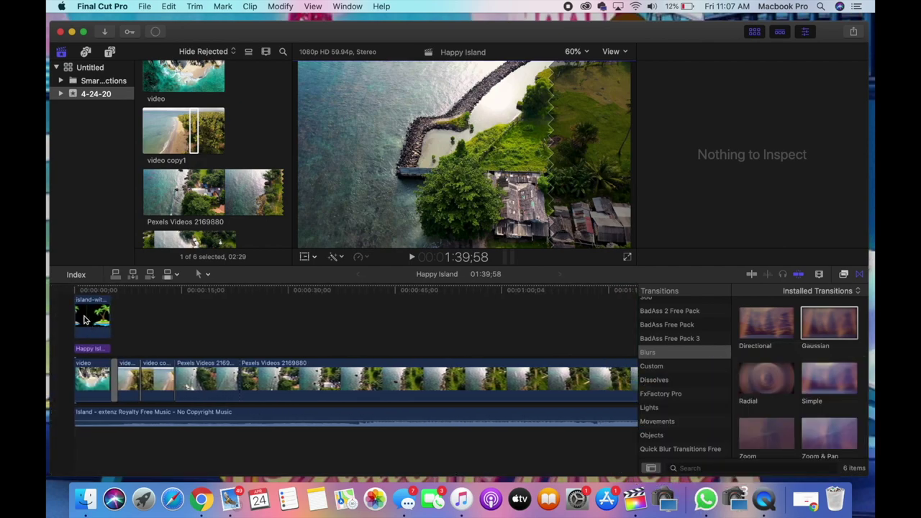
pyautogui.click(73, 291)
pyautogui.press('i')
pyautogui.hscroll(5, 386, 388)
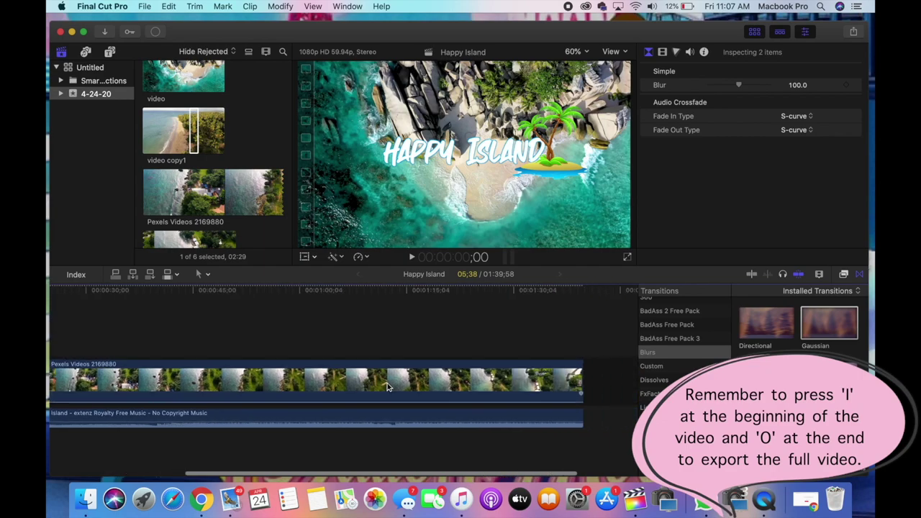
pyautogui.hscroll(5, 386, 387)
pyautogui.click(491, 295)
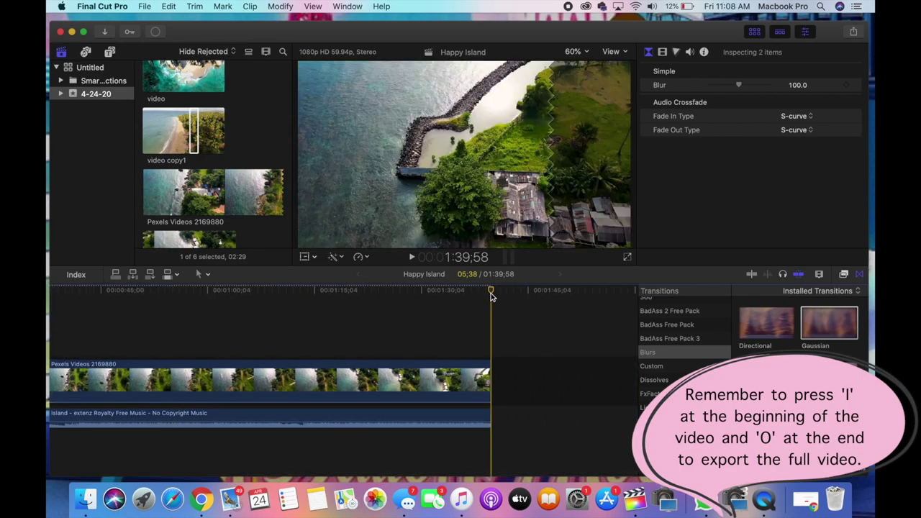
pyautogui.press('o')
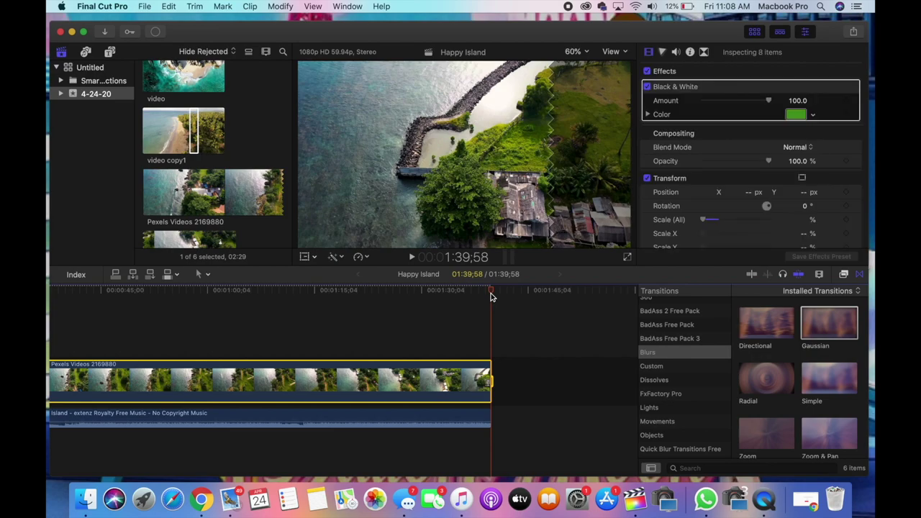
# - Start exporting the Happy Island project as a file, keeping the default settings, and proceed to choosing its name and save location
pyautogui.click(855, 33)
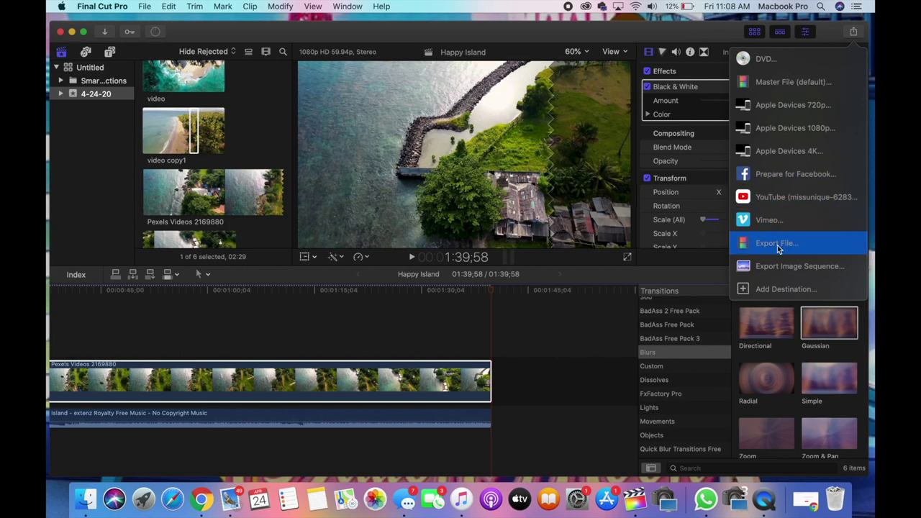
pyautogui.click(777, 244)
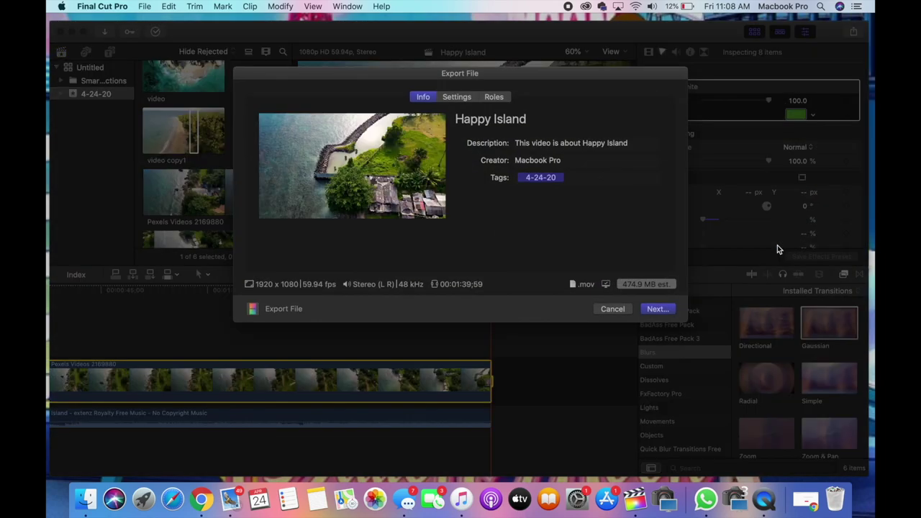
pyautogui.click(655, 309)
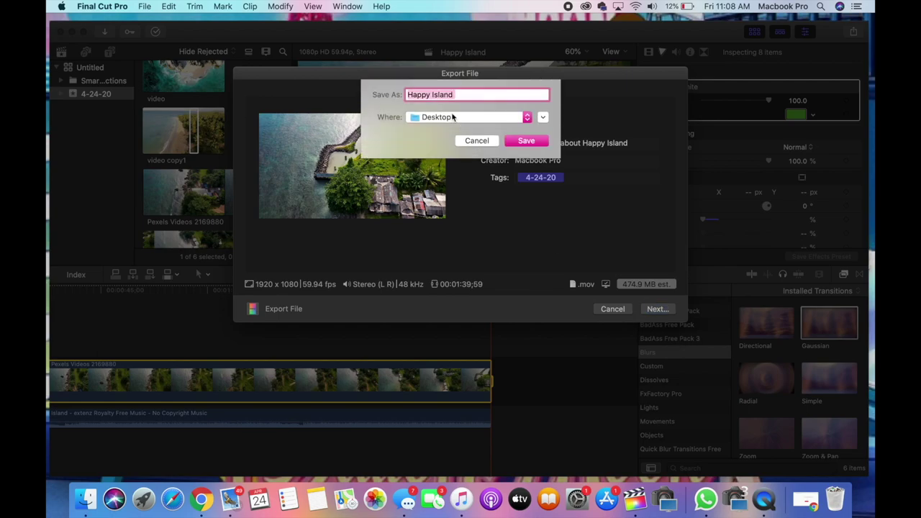